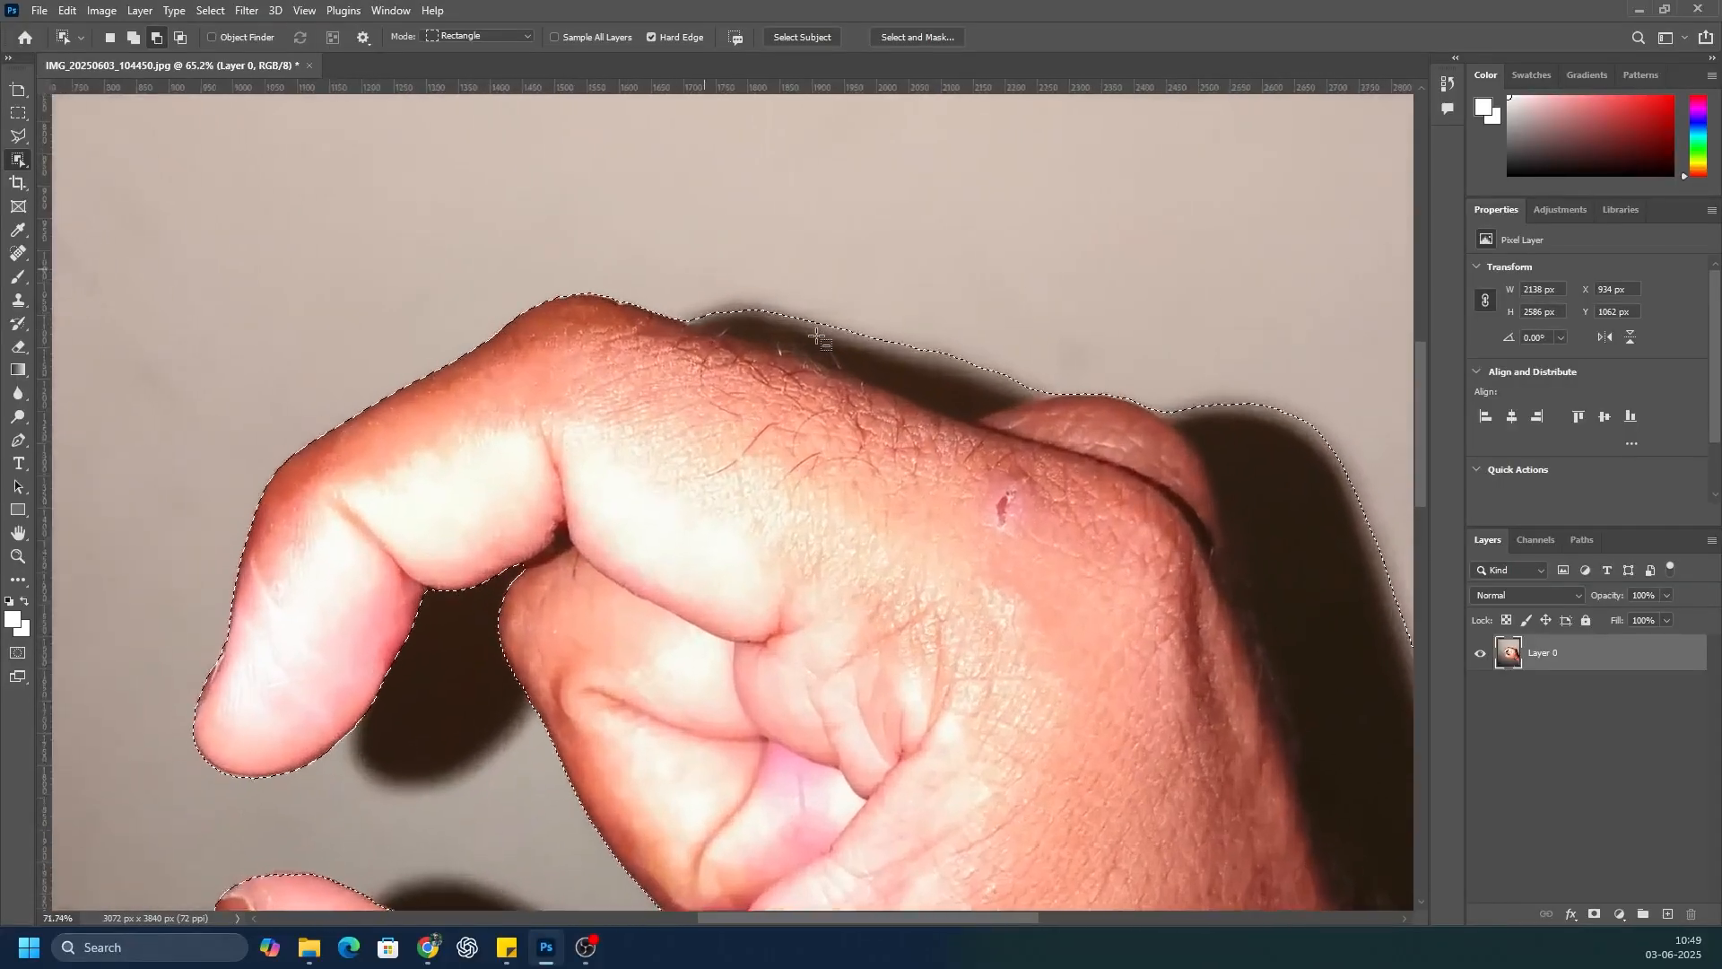
Step: Subtract the shadow above the index finger from the hand selection with the Polygonal Lasso
{"action": "key", "text": "l"}
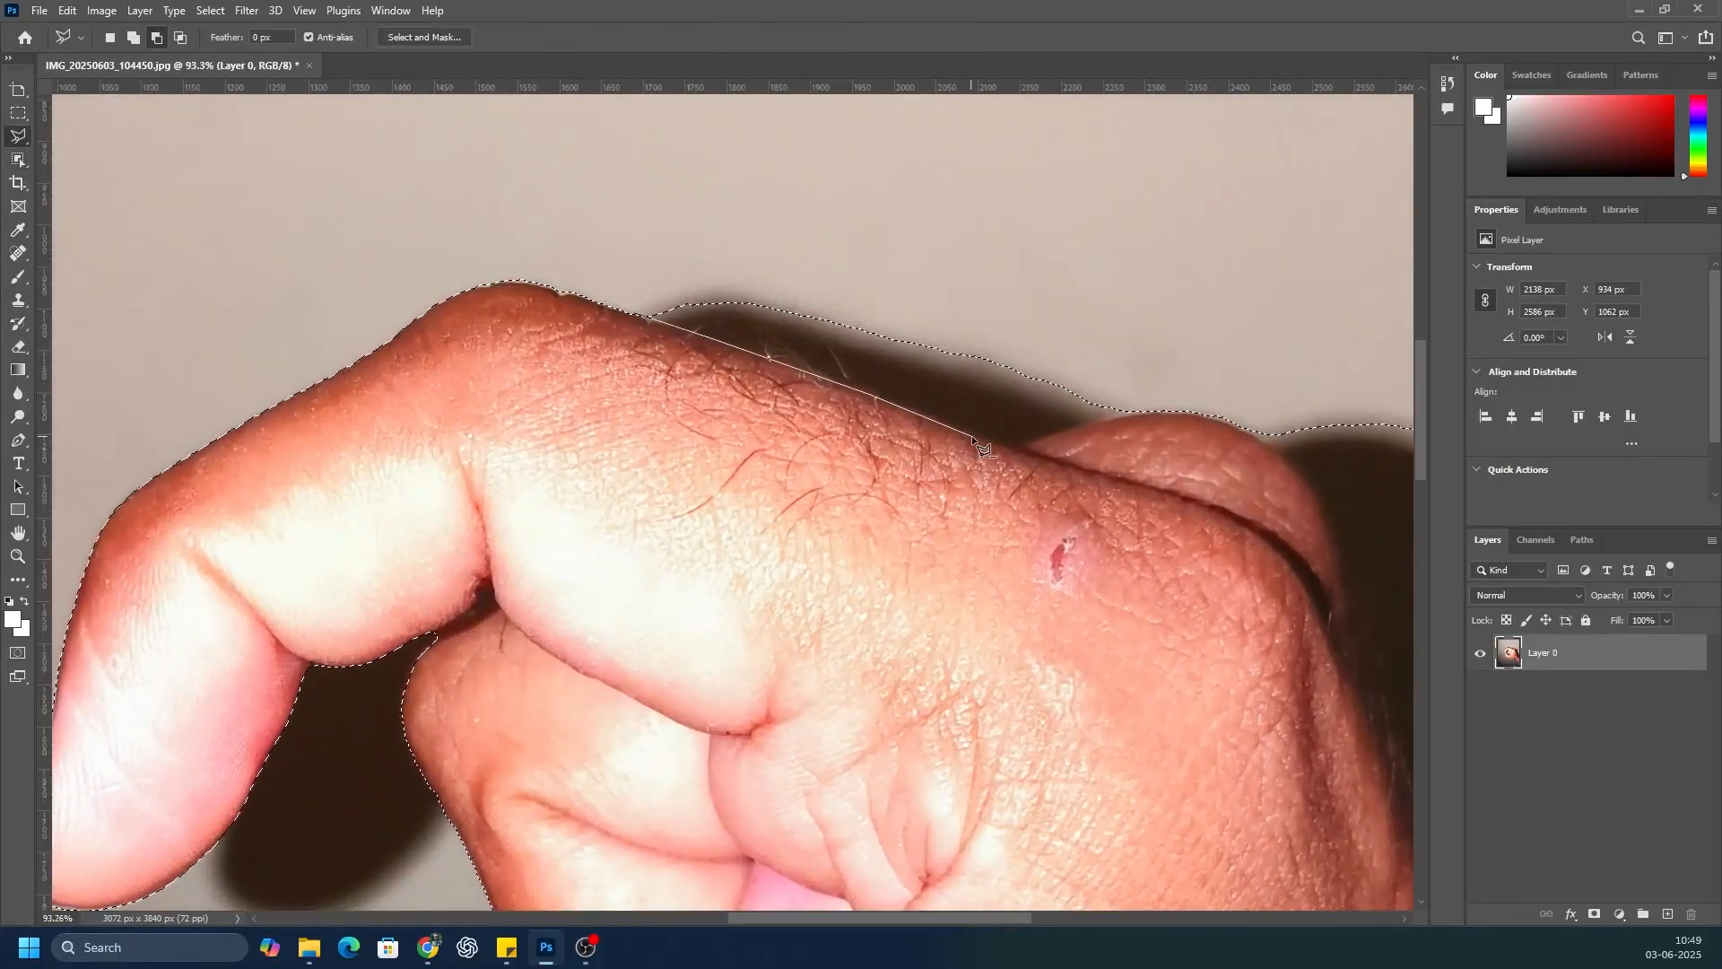
{"action": "left_click", "coordinate": [1004, 446]}
{"action": "left_click", "coordinate": [634, 315]}
Step: Subtract the dark shadow behind the knuckles and along the wrist's outer edge from the hand selection with the Polygonal Lasso
{"action": "scroll", "coordinate": [445, 274], "scroll_direction": "down", "scroll_amount": 3}
{"action": "scroll", "coordinate": [698, 420], "scroll_direction": "down", "scroll_amount": 1}
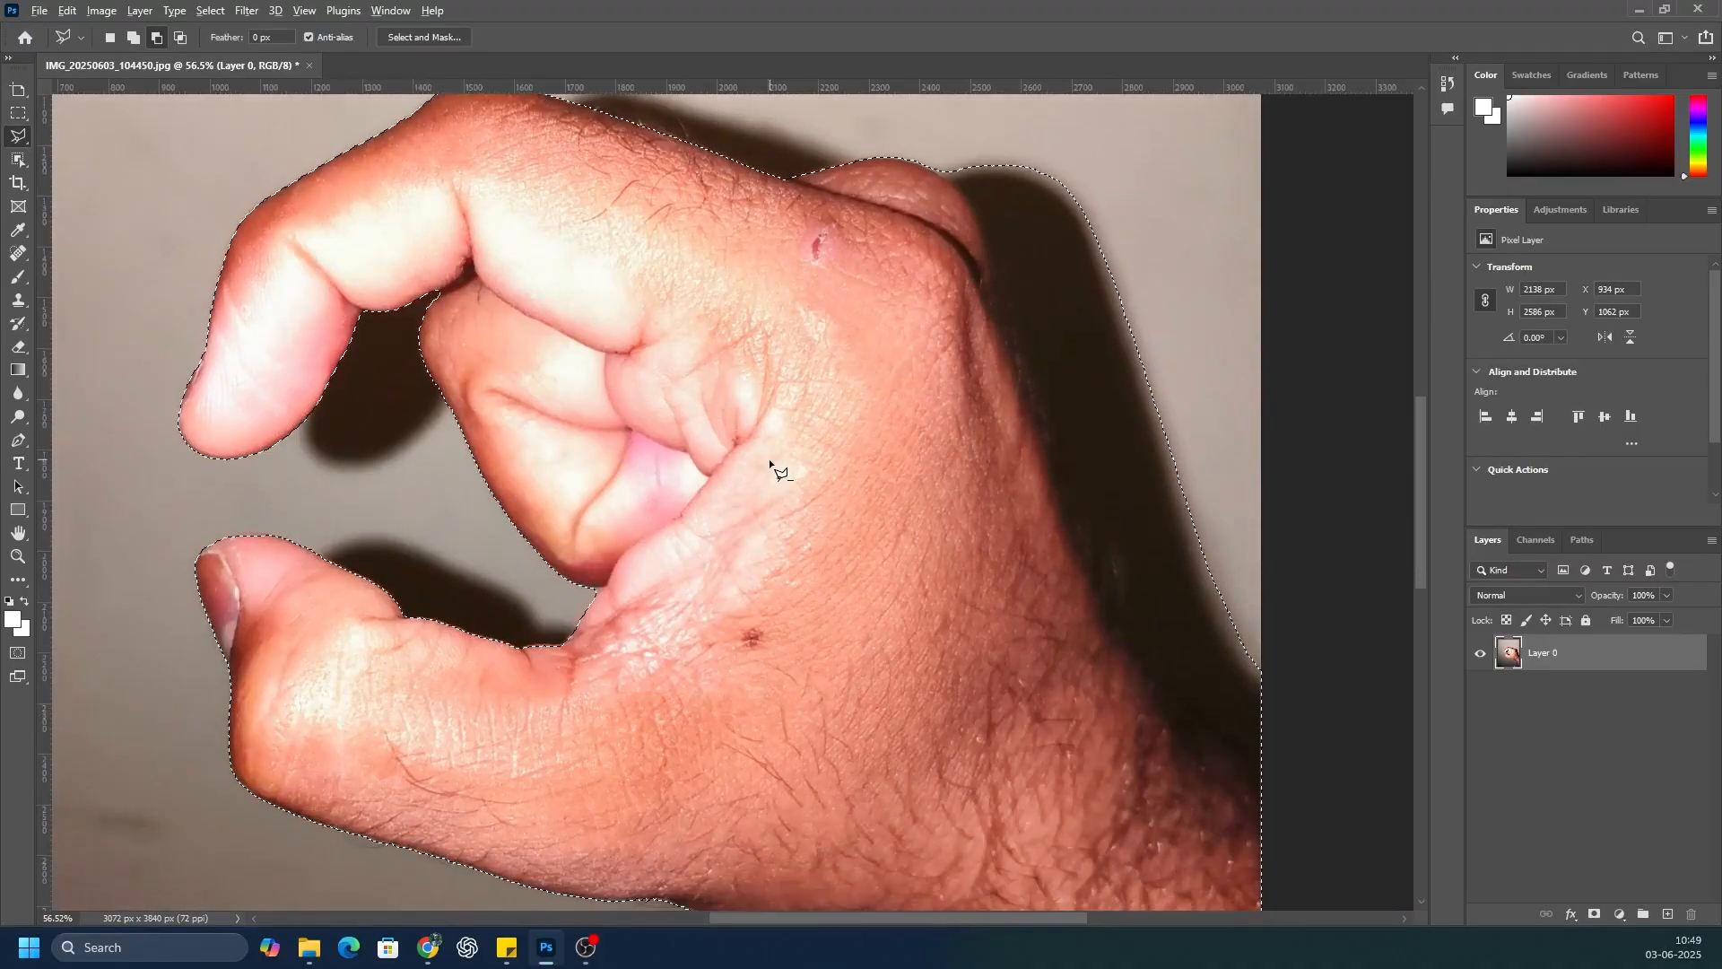
{"action": "scroll", "coordinate": [773, 469], "scroll_direction": "down", "scroll_amount": 3}
{"action": "scroll", "coordinate": [940, 406], "scroll_direction": "up", "scroll_amount": 2}
{"action": "scroll", "coordinate": [875, 222], "scroll_direction": "up", "scroll_amount": 2}
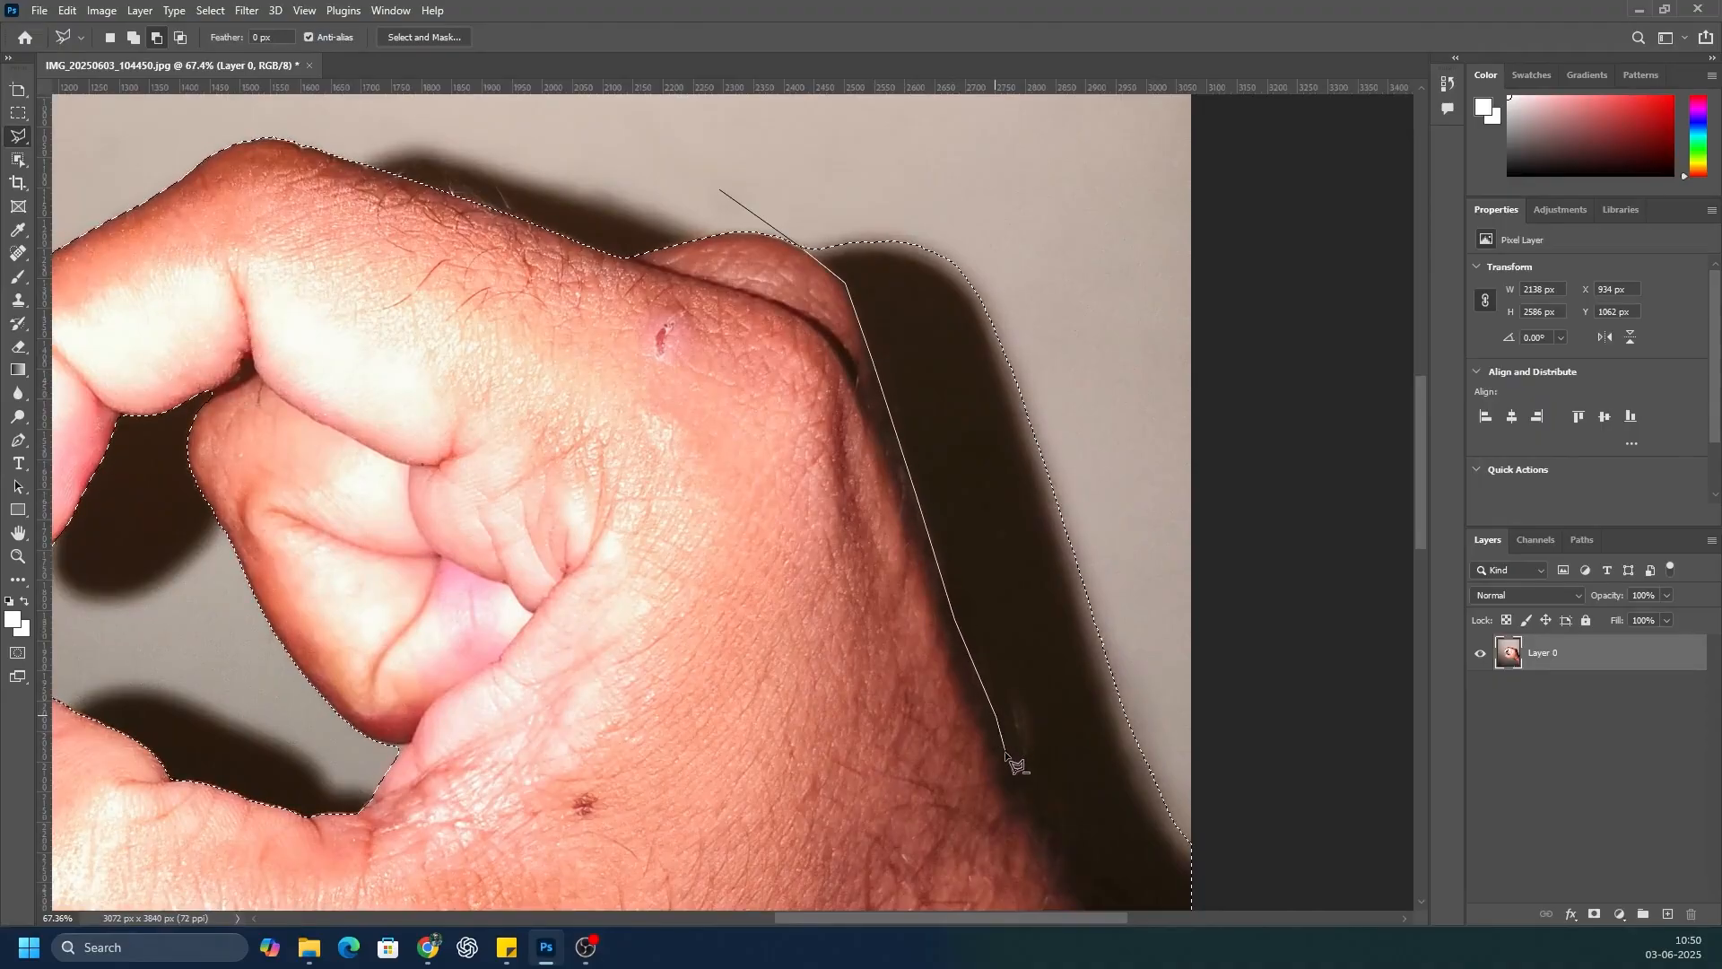
{"action": "left_click", "coordinate": [1034, 801]}
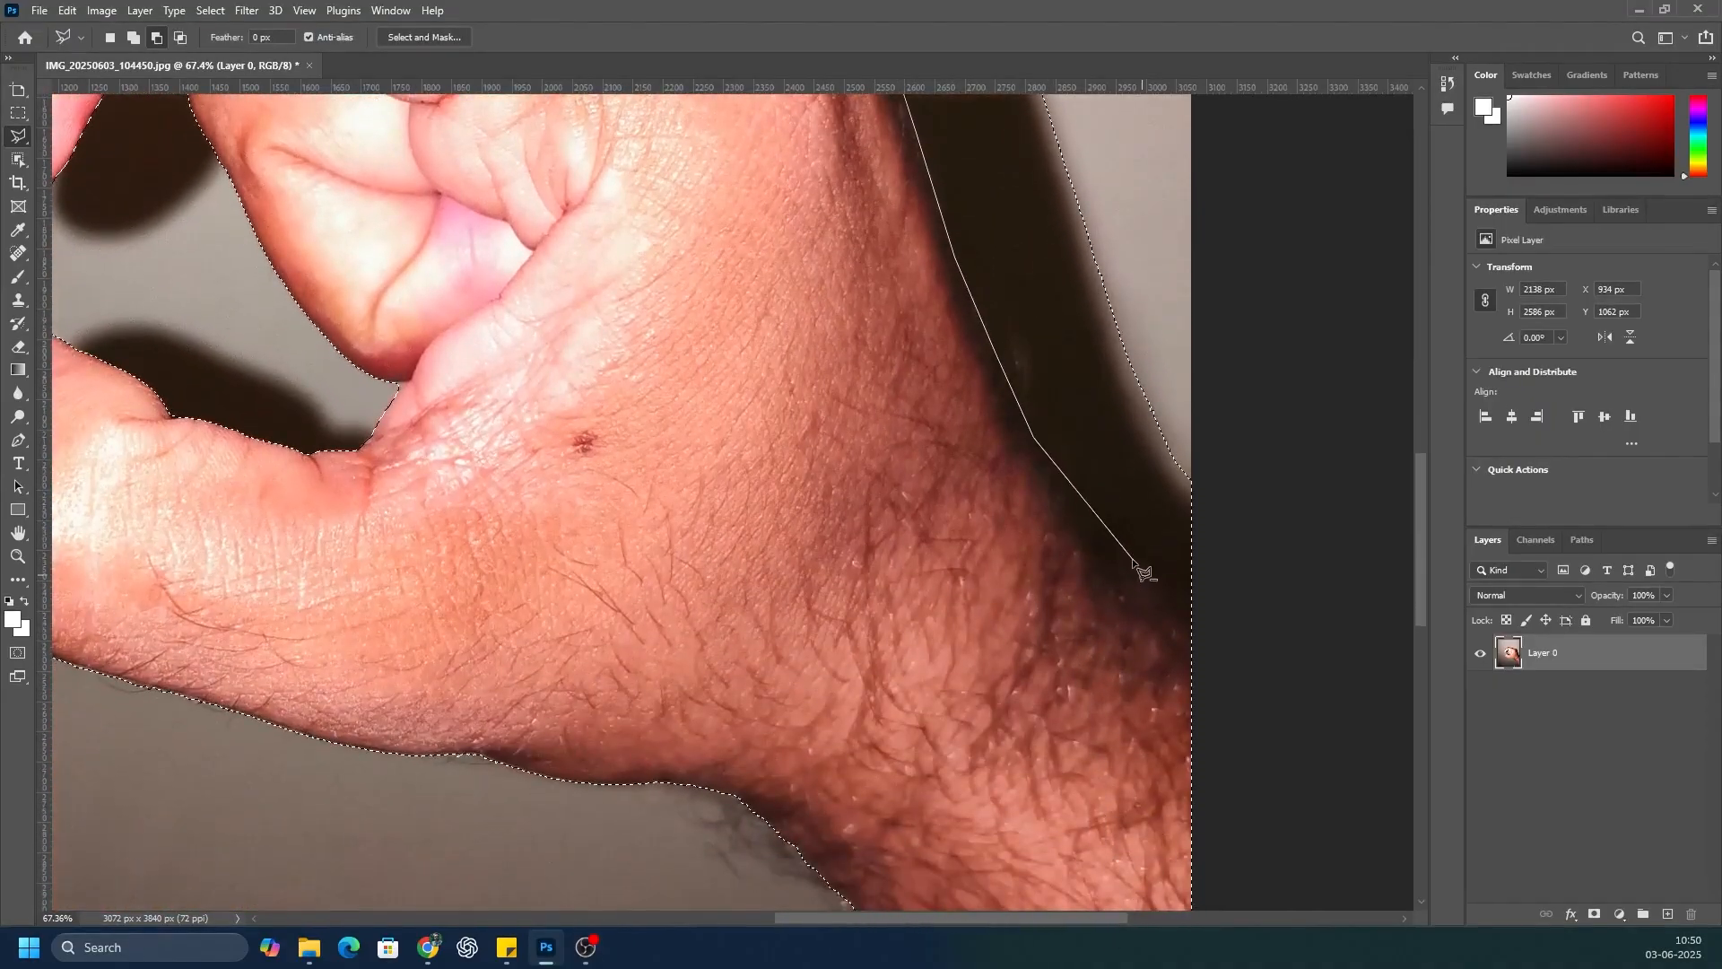
{"action": "left_click", "coordinate": [1066, 491]}
{"action": "left_click", "coordinate": [1305, 501]}
{"action": "left_click", "coordinate": [1151, 144]}
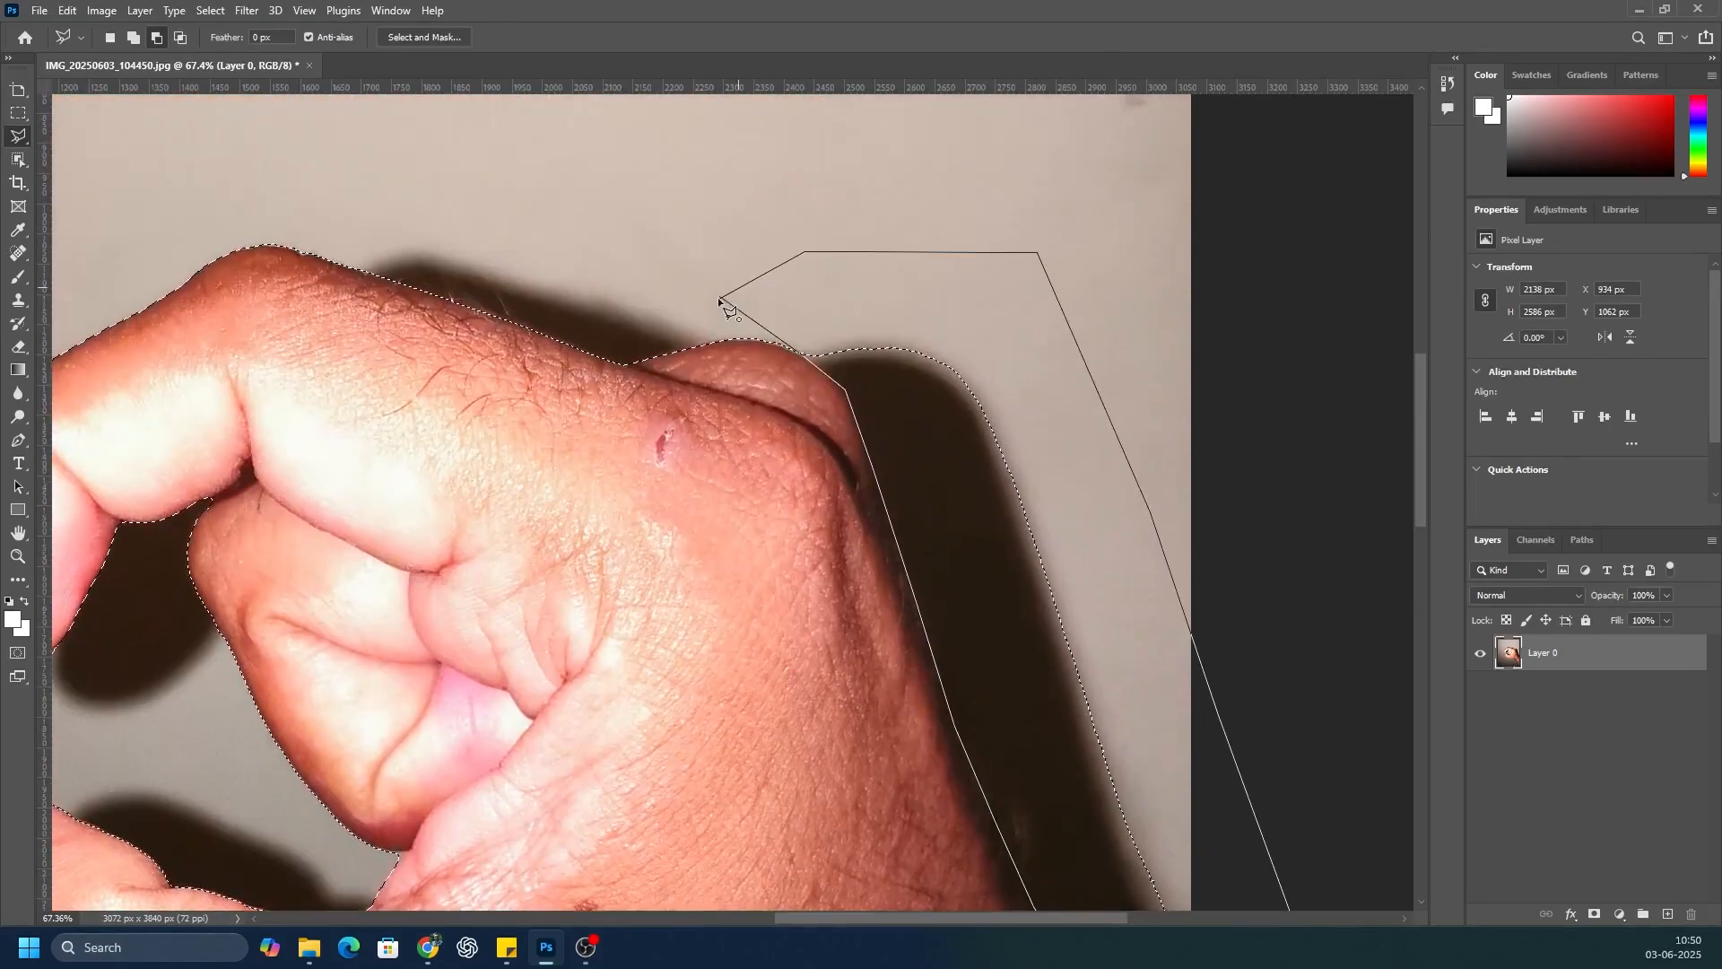
{"action": "left_click", "coordinate": [721, 298]}
Step: Copy the selected hand to a new layer and hide the original photo layer
{"action": "scroll", "coordinate": [864, 271], "scroll_direction": "down", "scroll_amount": 3}
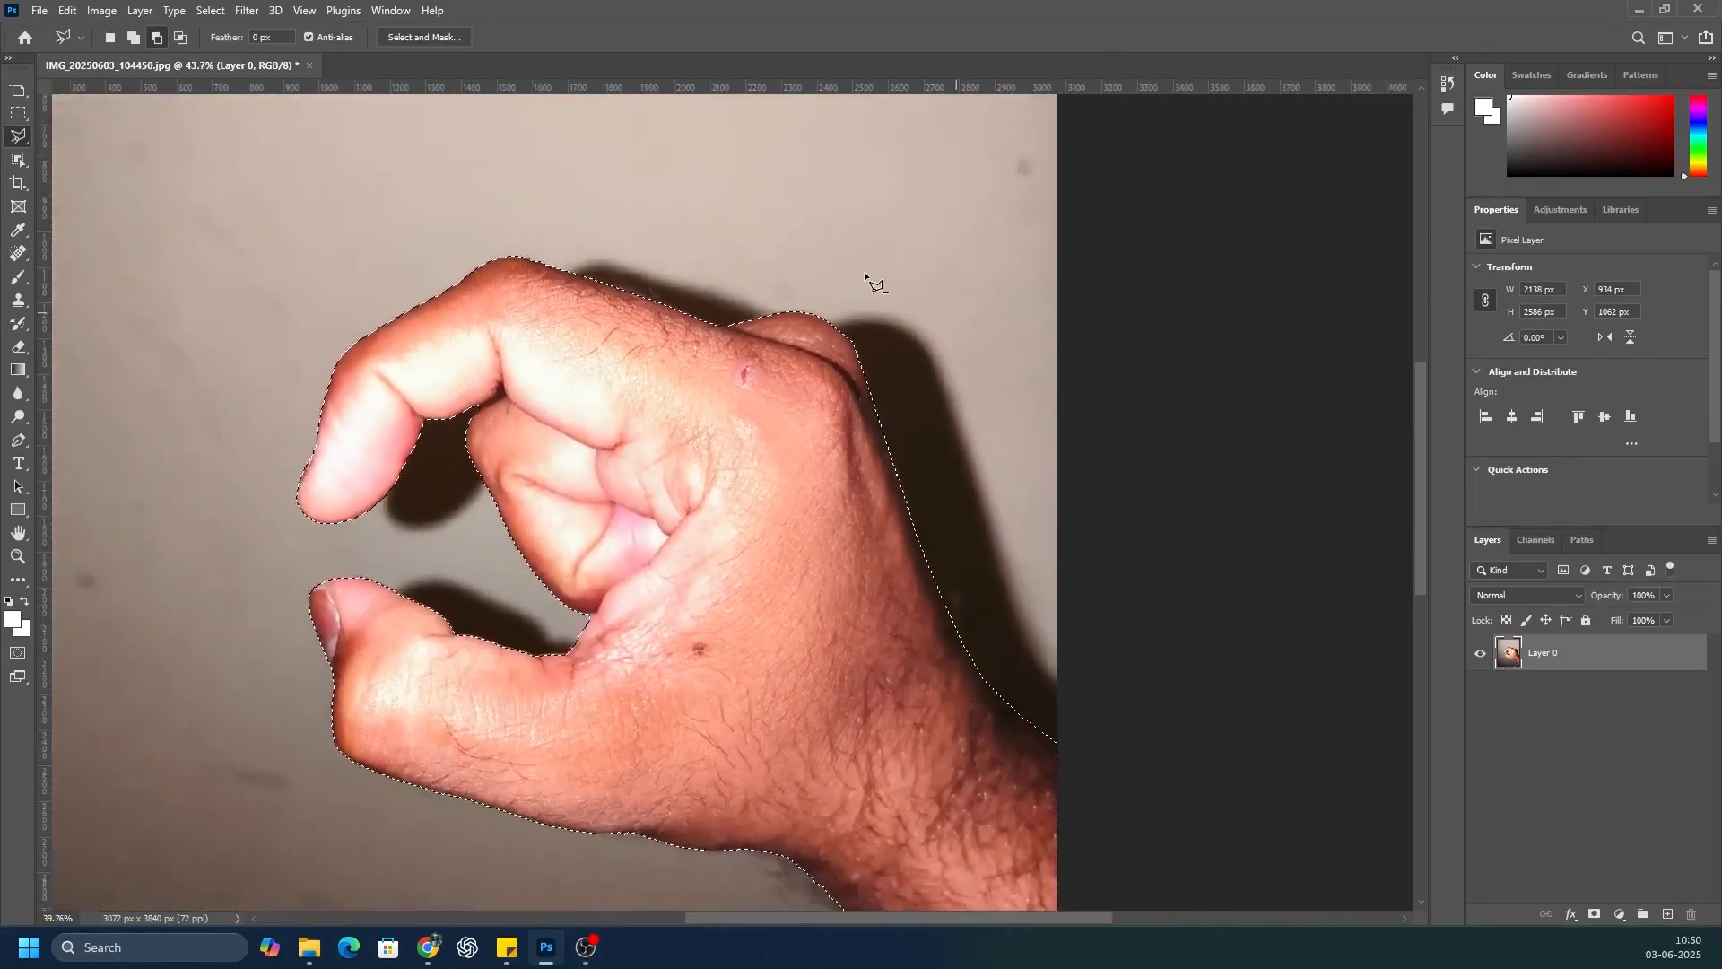
{"action": "scroll", "coordinate": [864, 271], "scroll_direction": "down", "scroll_amount": 4}
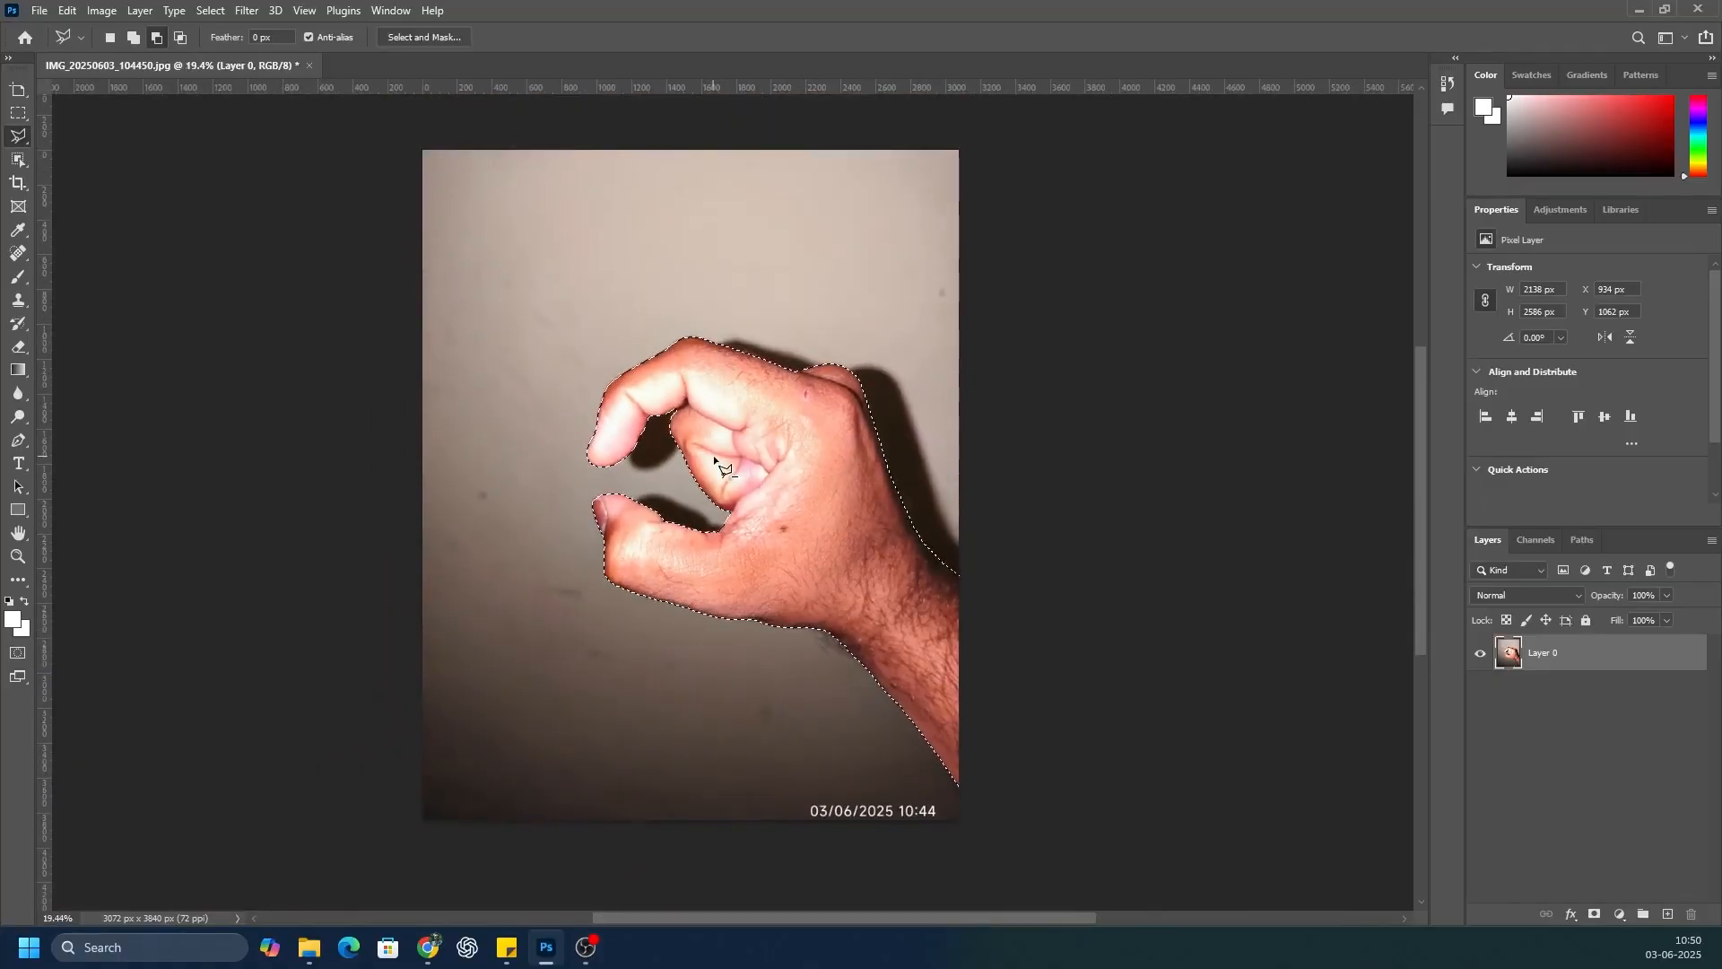
{"action": "key", "text": "ctrl+j"}
{"action": "left_click", "coordinate": [1480, 690]}
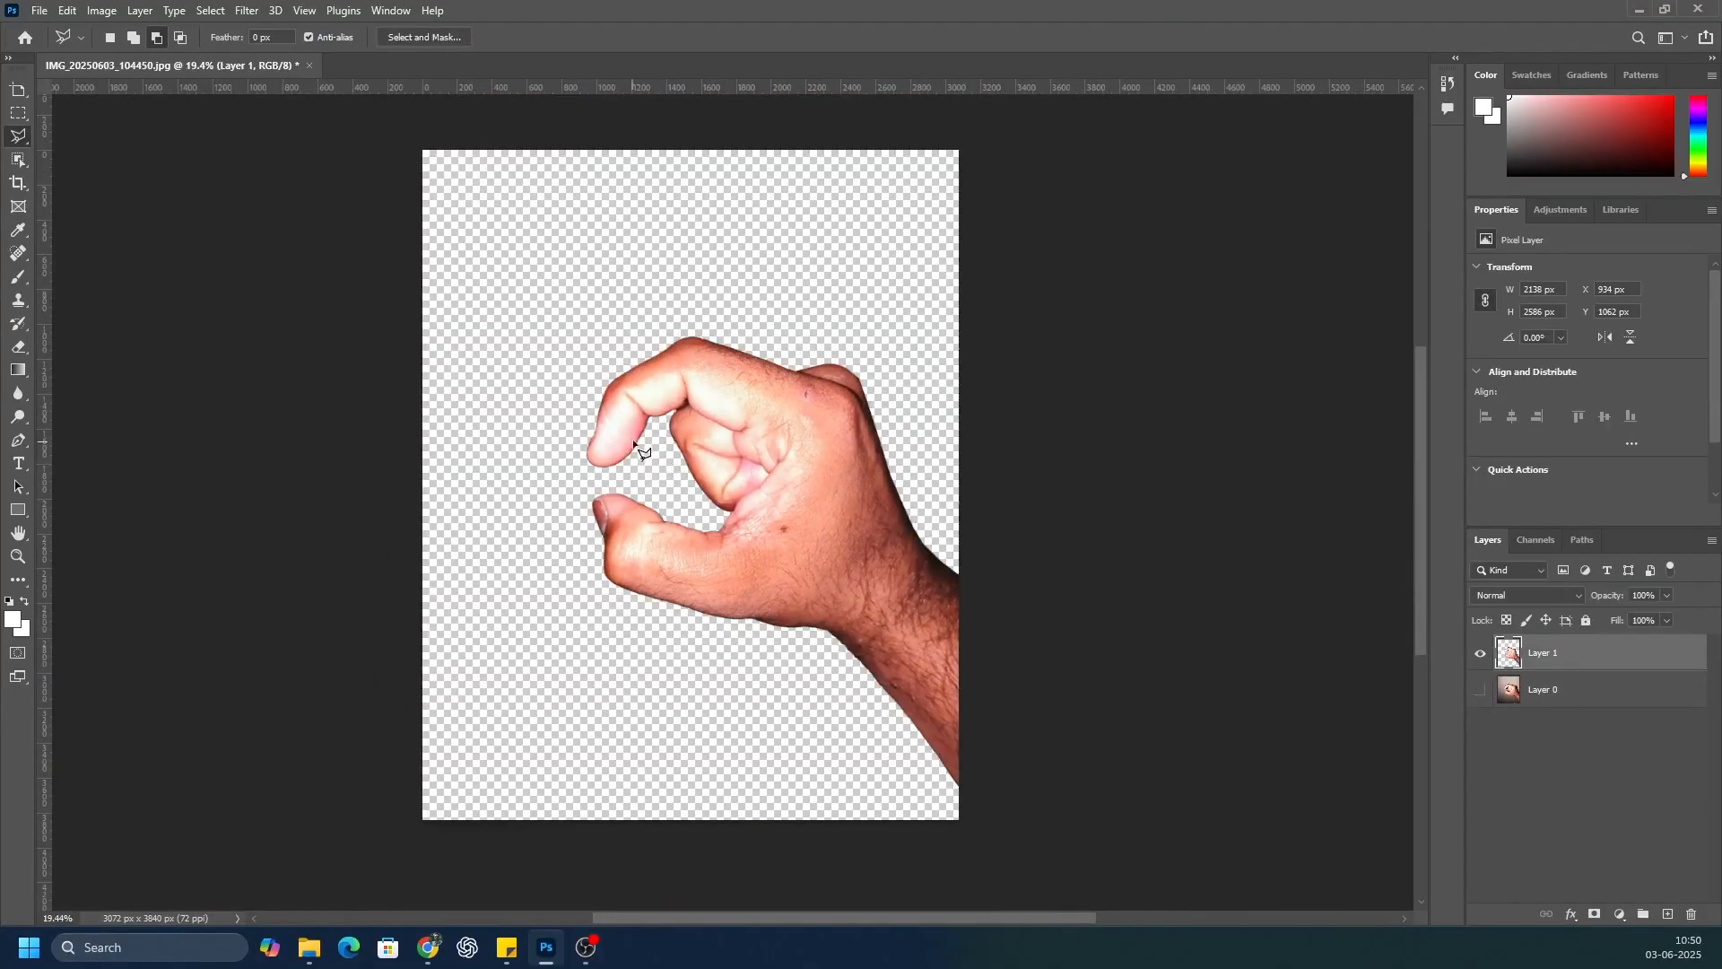
{"action": "scroll", "coordinate": [756, 455], "scroll_direction": "up", "scroll_amount": 2}
{"action": "scroll", "coordinate": [756, 455], "scroll_direction": "down", "scroll_amount": 3}
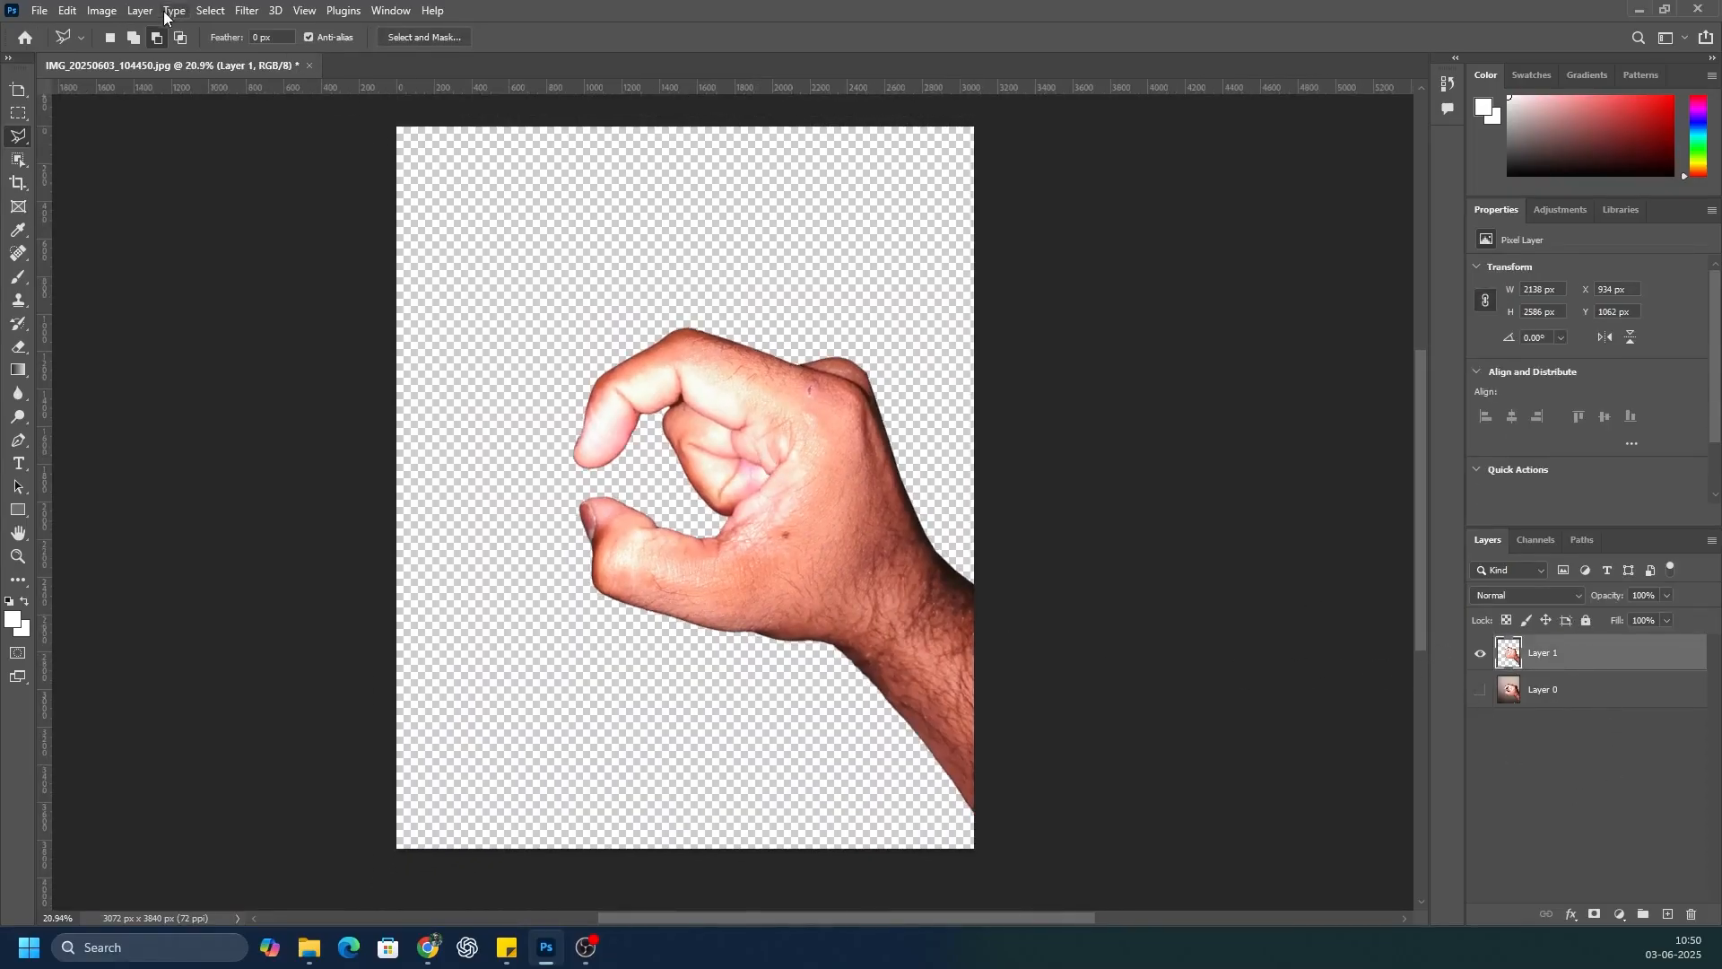
Step: Apply the Poster Edges filter to the hand with edge thickness 10, edge intensity 10 and posterization 6
{"action": "left_click", "coordinate": [254, 13]}
{"action": "left_click", "coordinate": [273, 105]}
{"action": "left_click", "coordinate": [306, 541], "text": "alt"}
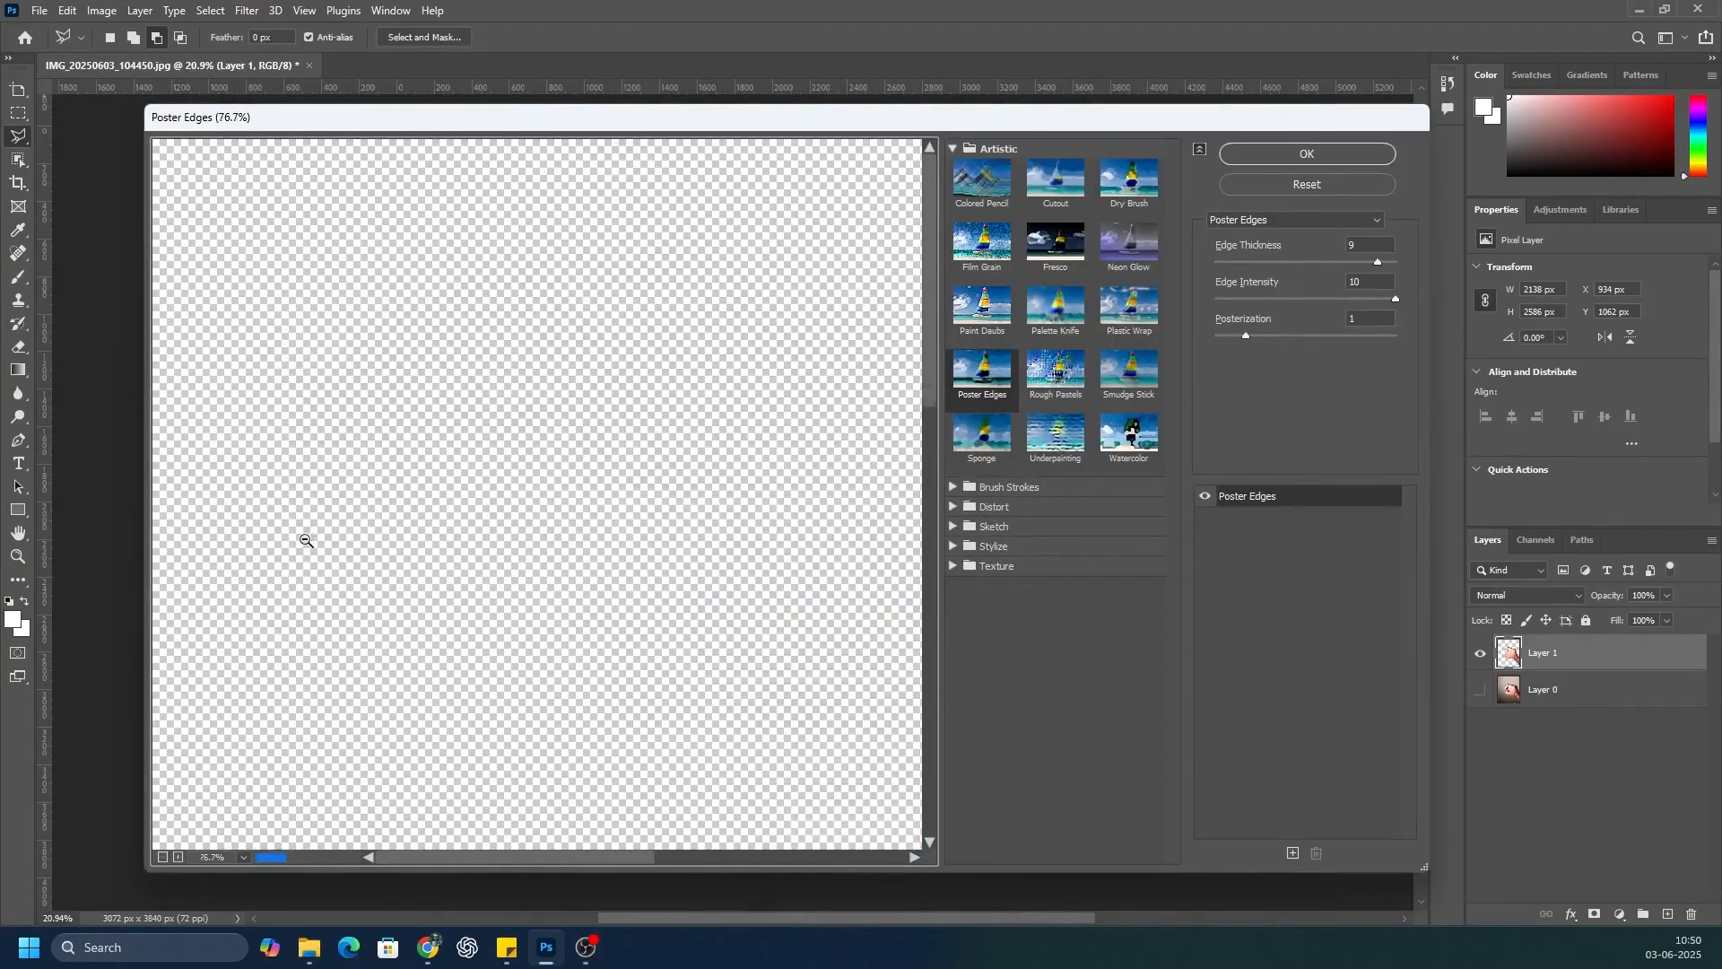
{"action": "scroll", "coordinate": [310, 536], "scroll_direction": "down", "scroll_amount": 7}
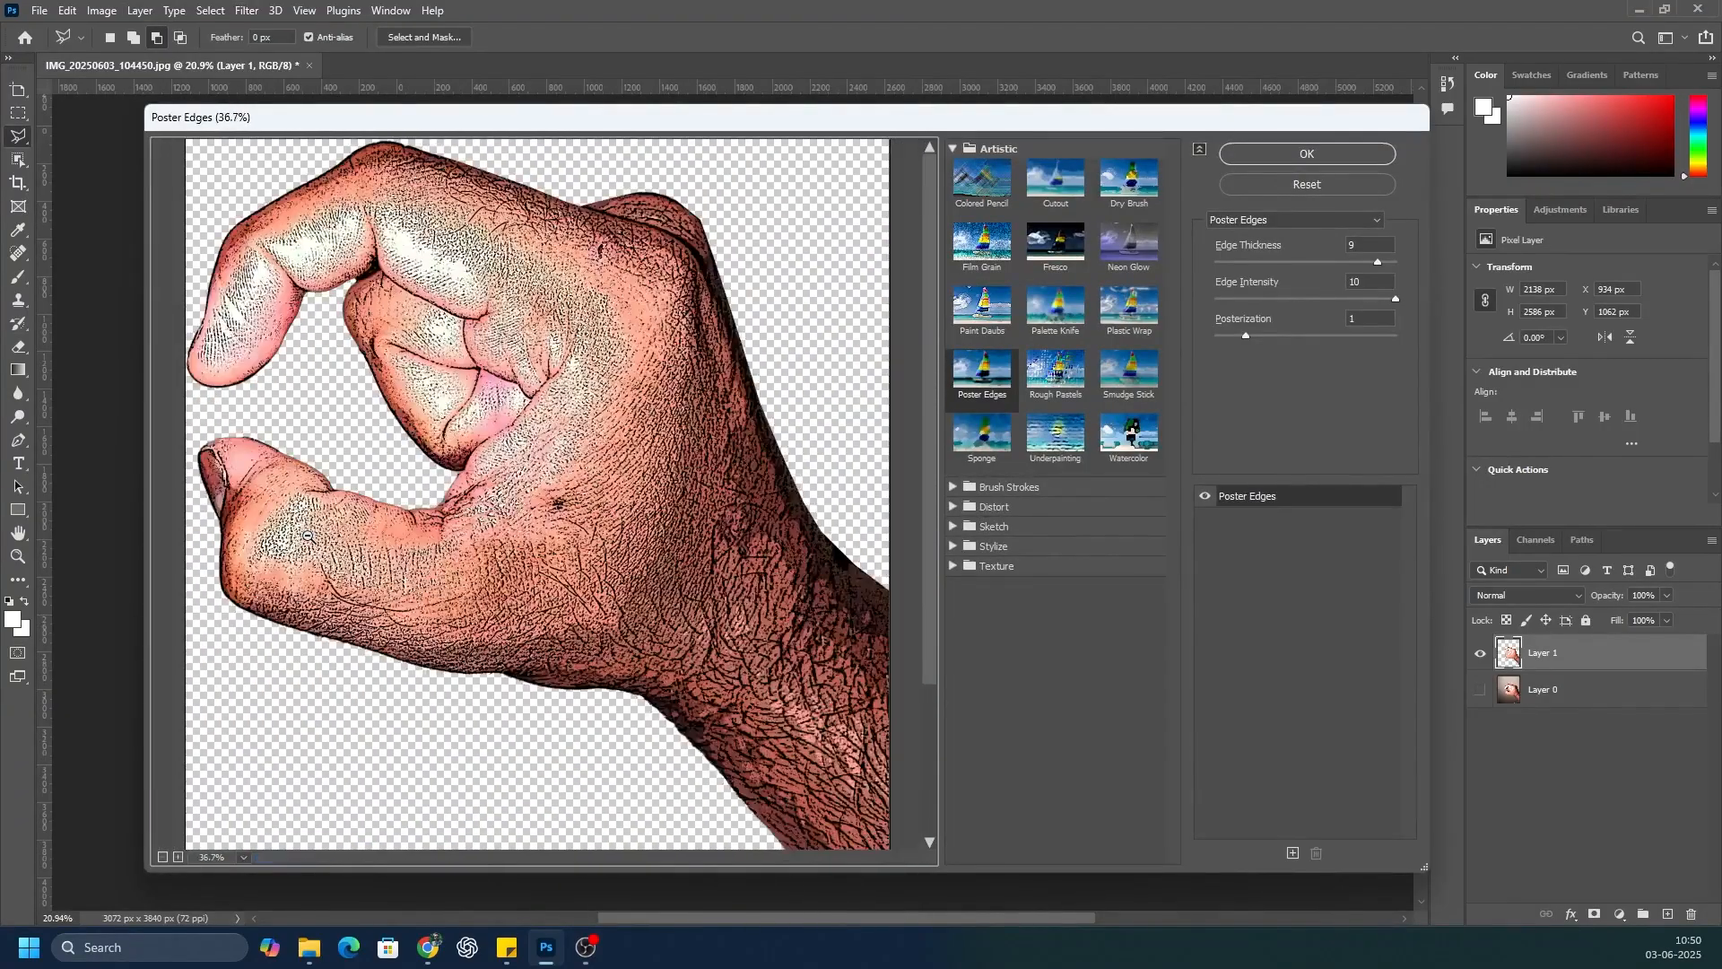
{"action": "scroll", "coordinate": [310, 537], "scroll_direction": "down", "scroll_amount": 1}
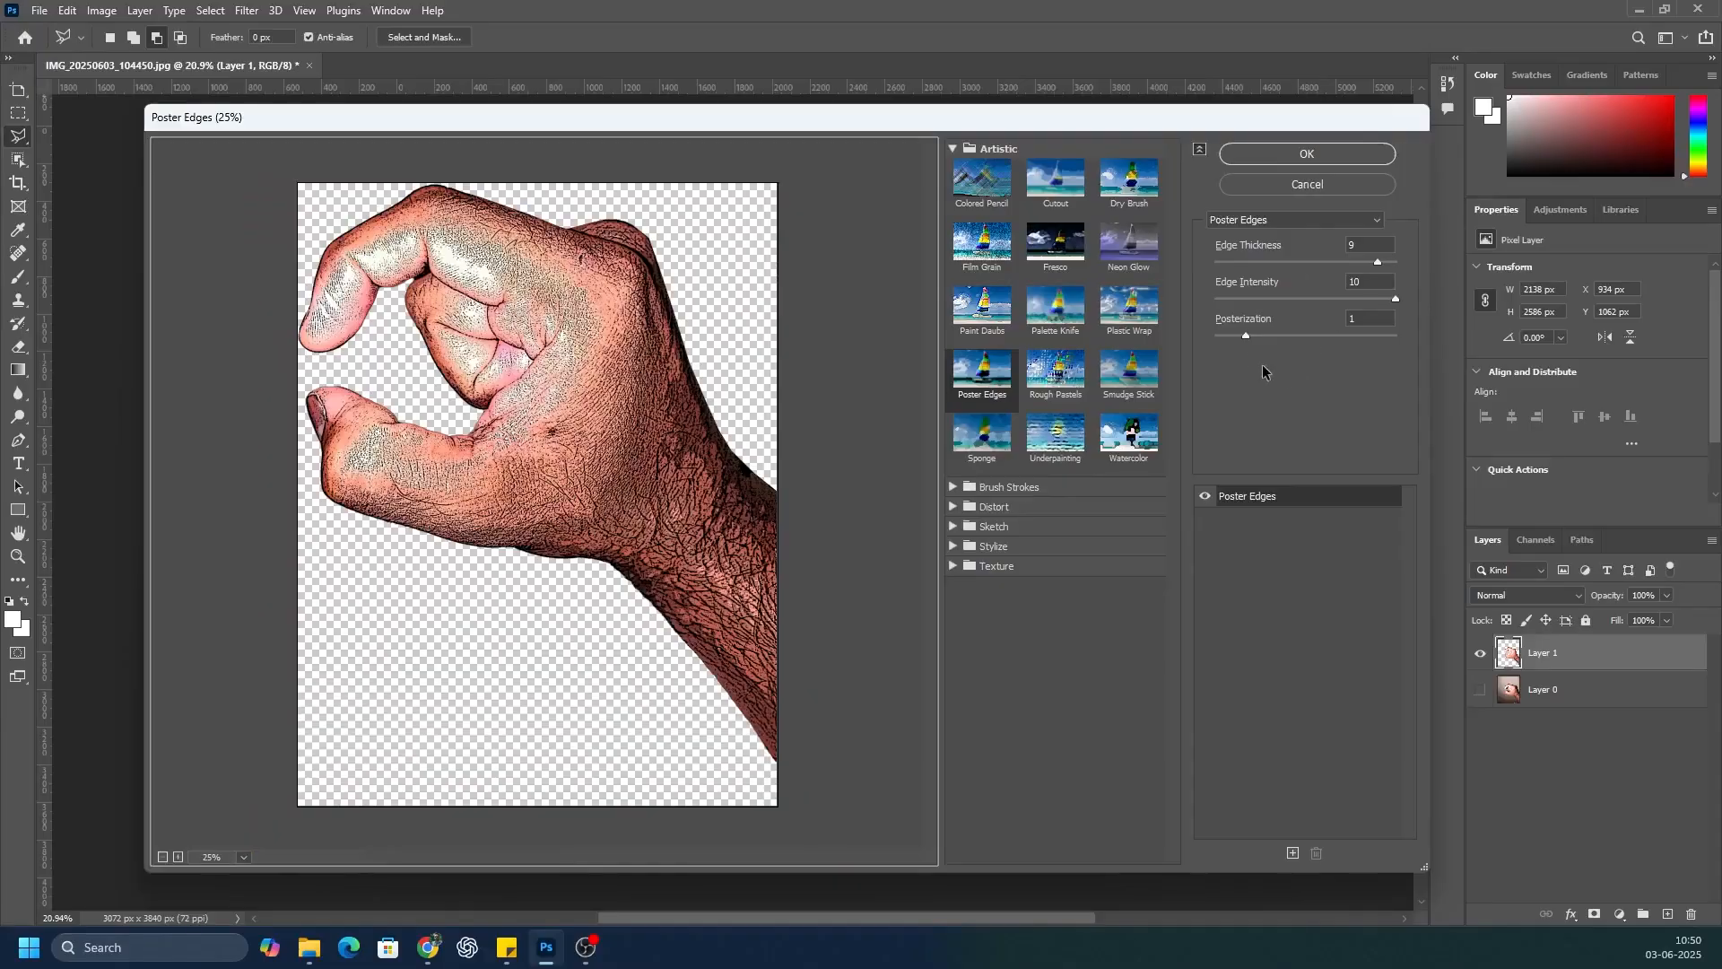
{"action": "left_click_drag", "start_coordinate": [1242, 338], "coordinate": [1280, 335]}
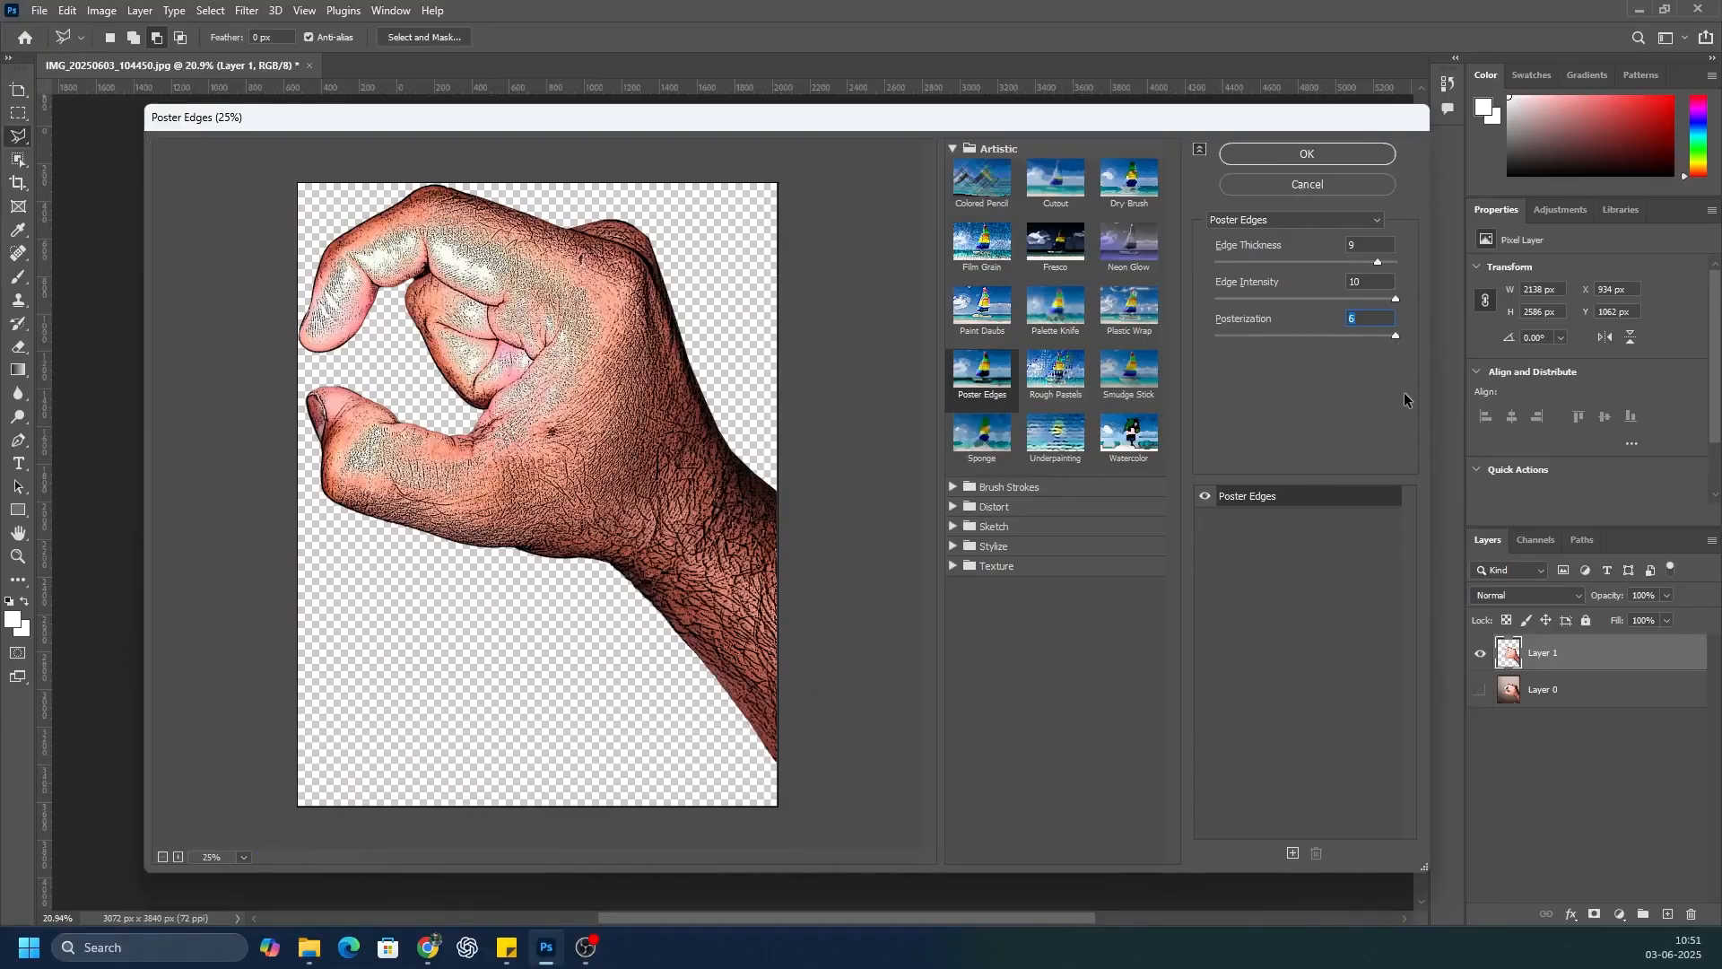
{"action": "left_click_drag", "start_coordinate": [1396, 262], "coordinate": [1406, 320]}
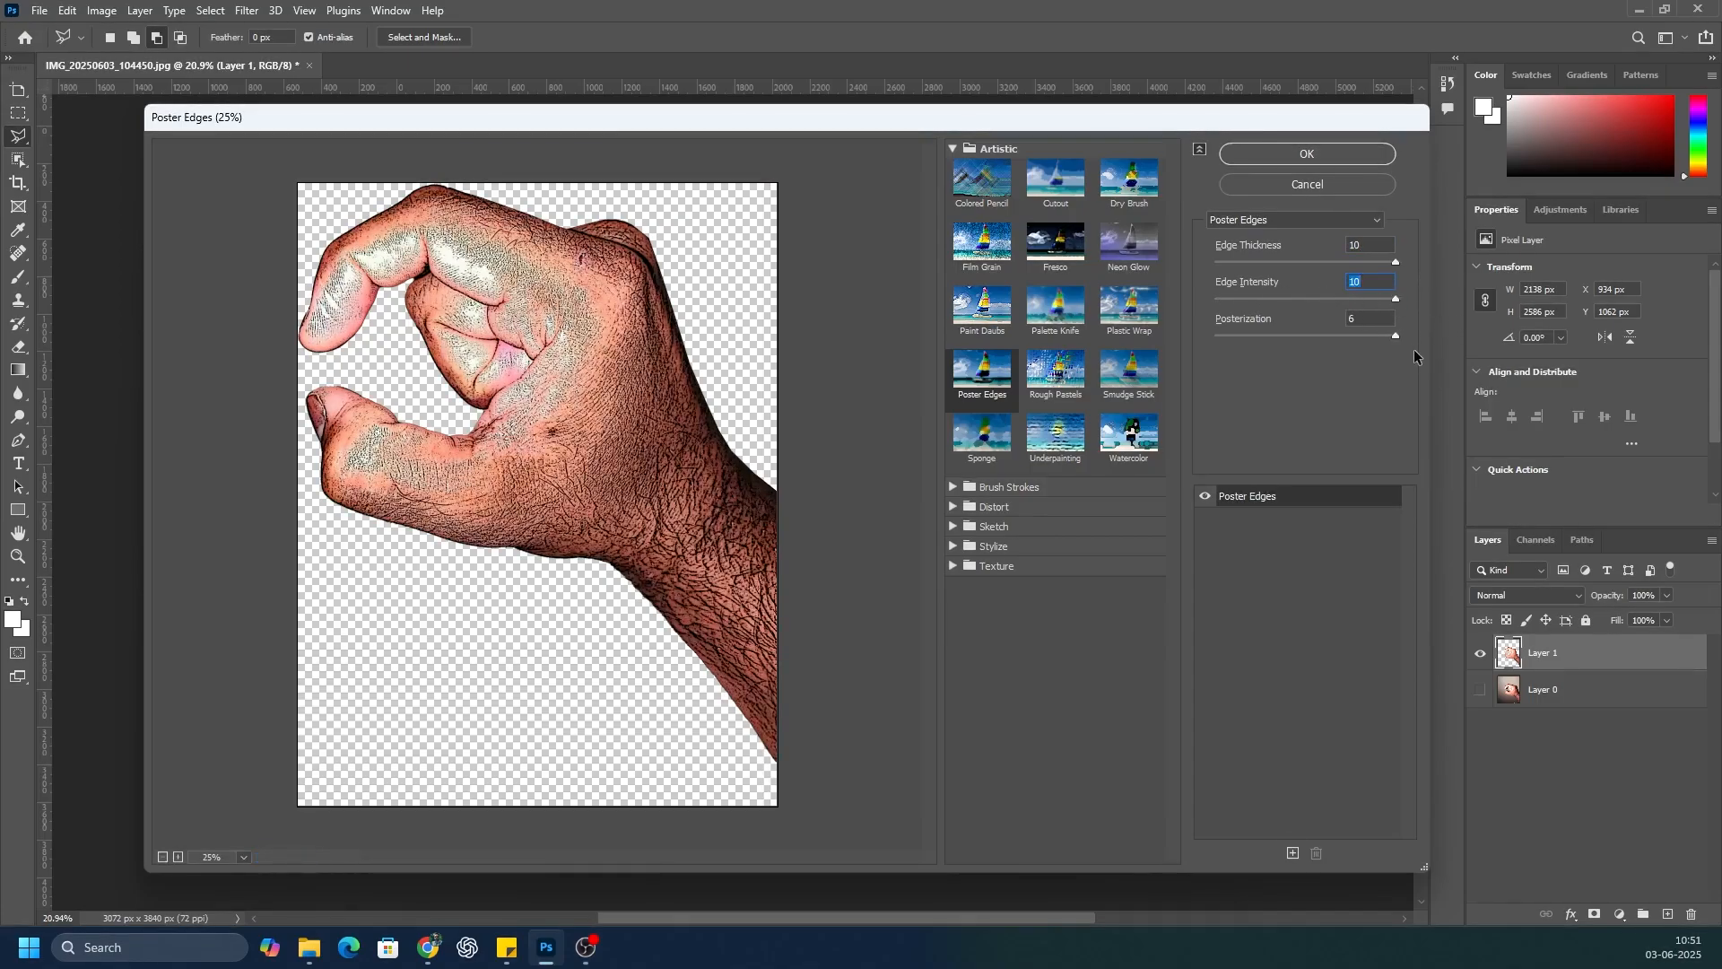
{"action": "left_click", "coordinate": [1329, 151]}
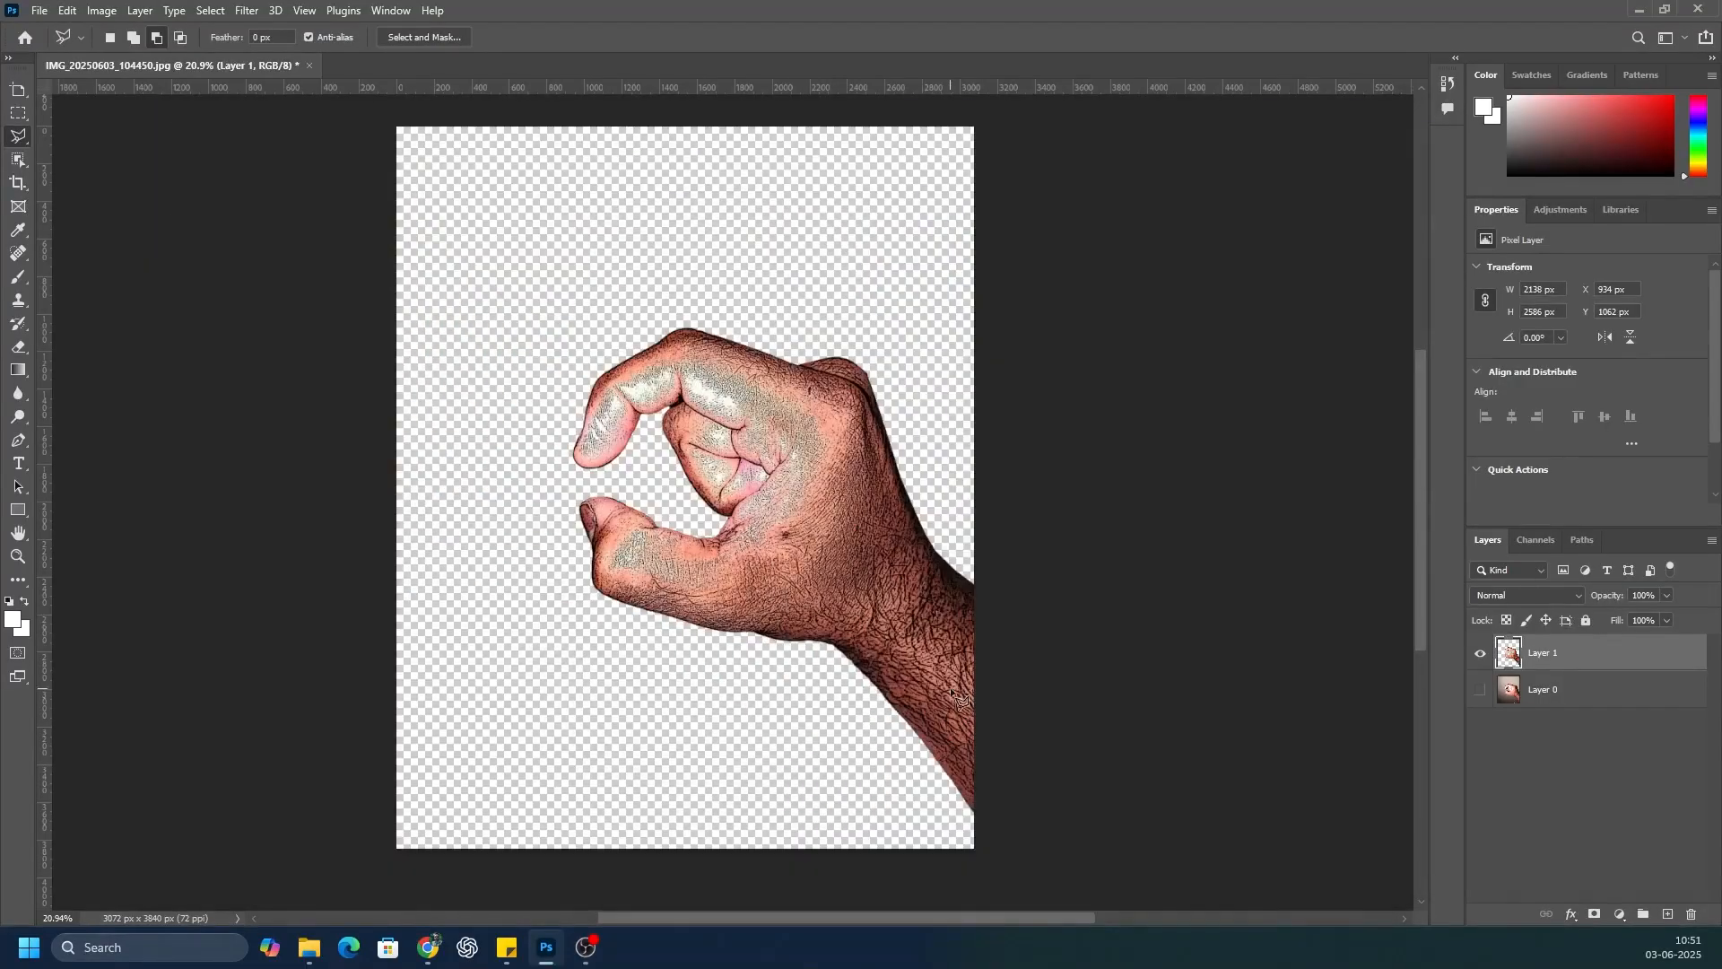
Step: Add a Hue/Saturation adjustment clipped to the hand layer and set its saturation to -100
{"action": "left_click", "coordinate": [1620, 914]}
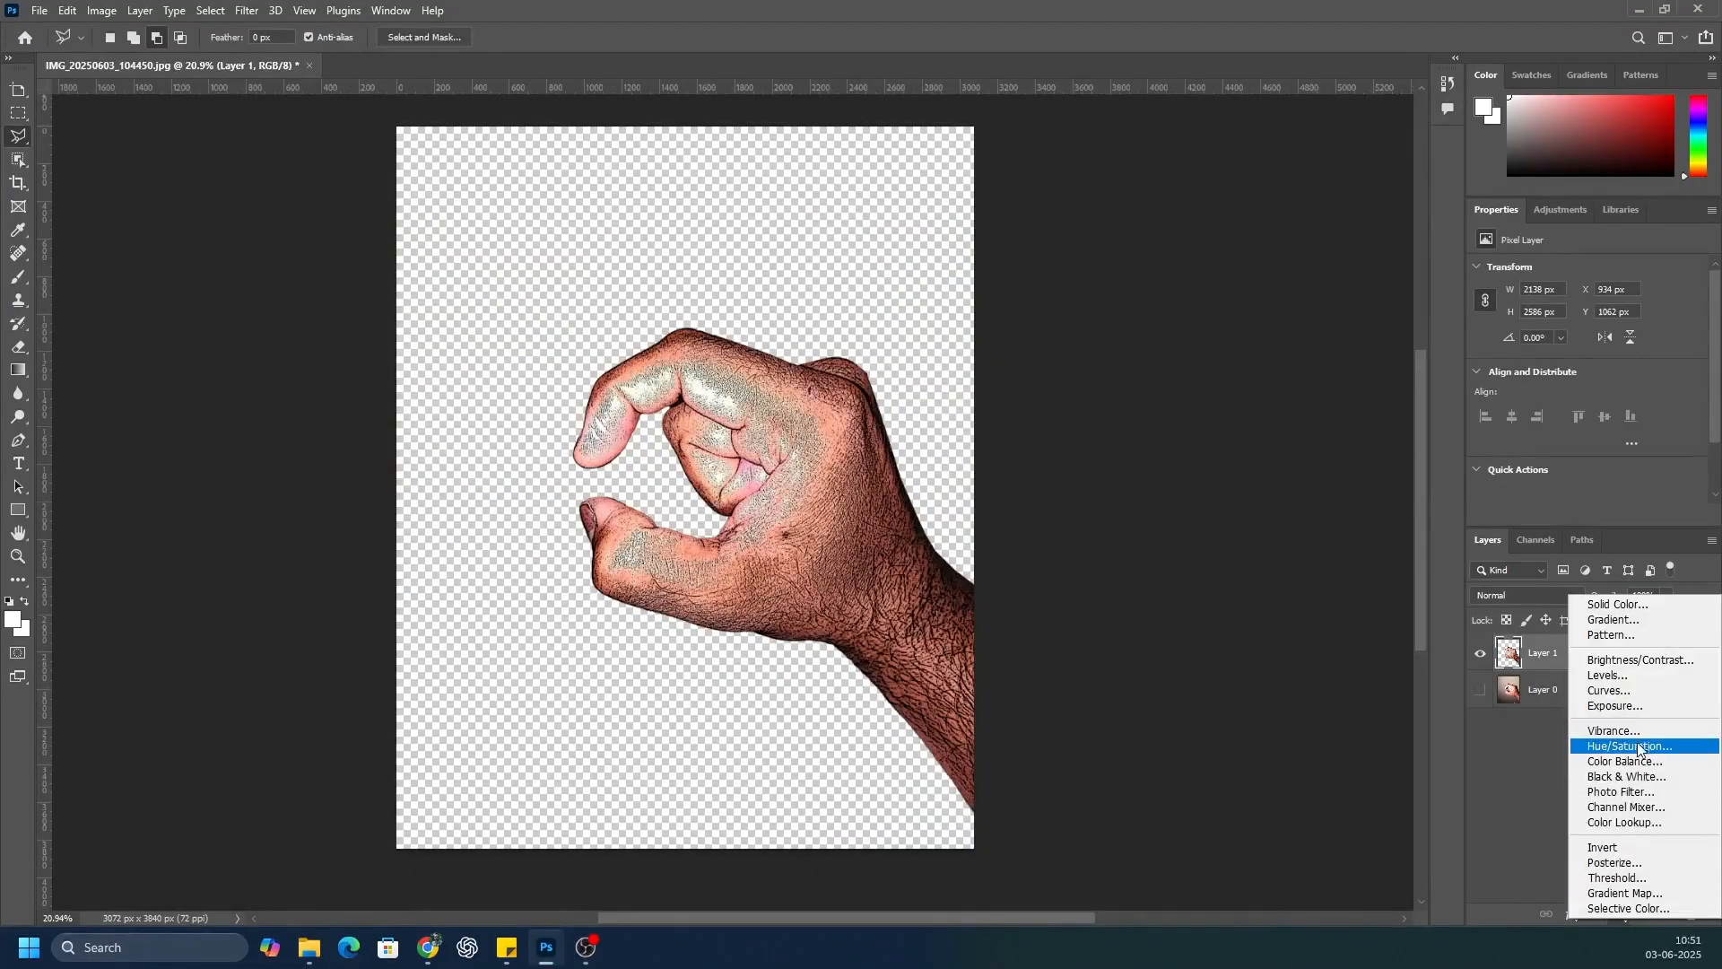
{"action": "left_click", "coordinate": [1606, 751]}
{"action": "left_click", "coordinate": [1586, 513]}
{"action": "left_click_drag", "start_coordinate": [1557, 377], "coordinate": [1367, 373]}
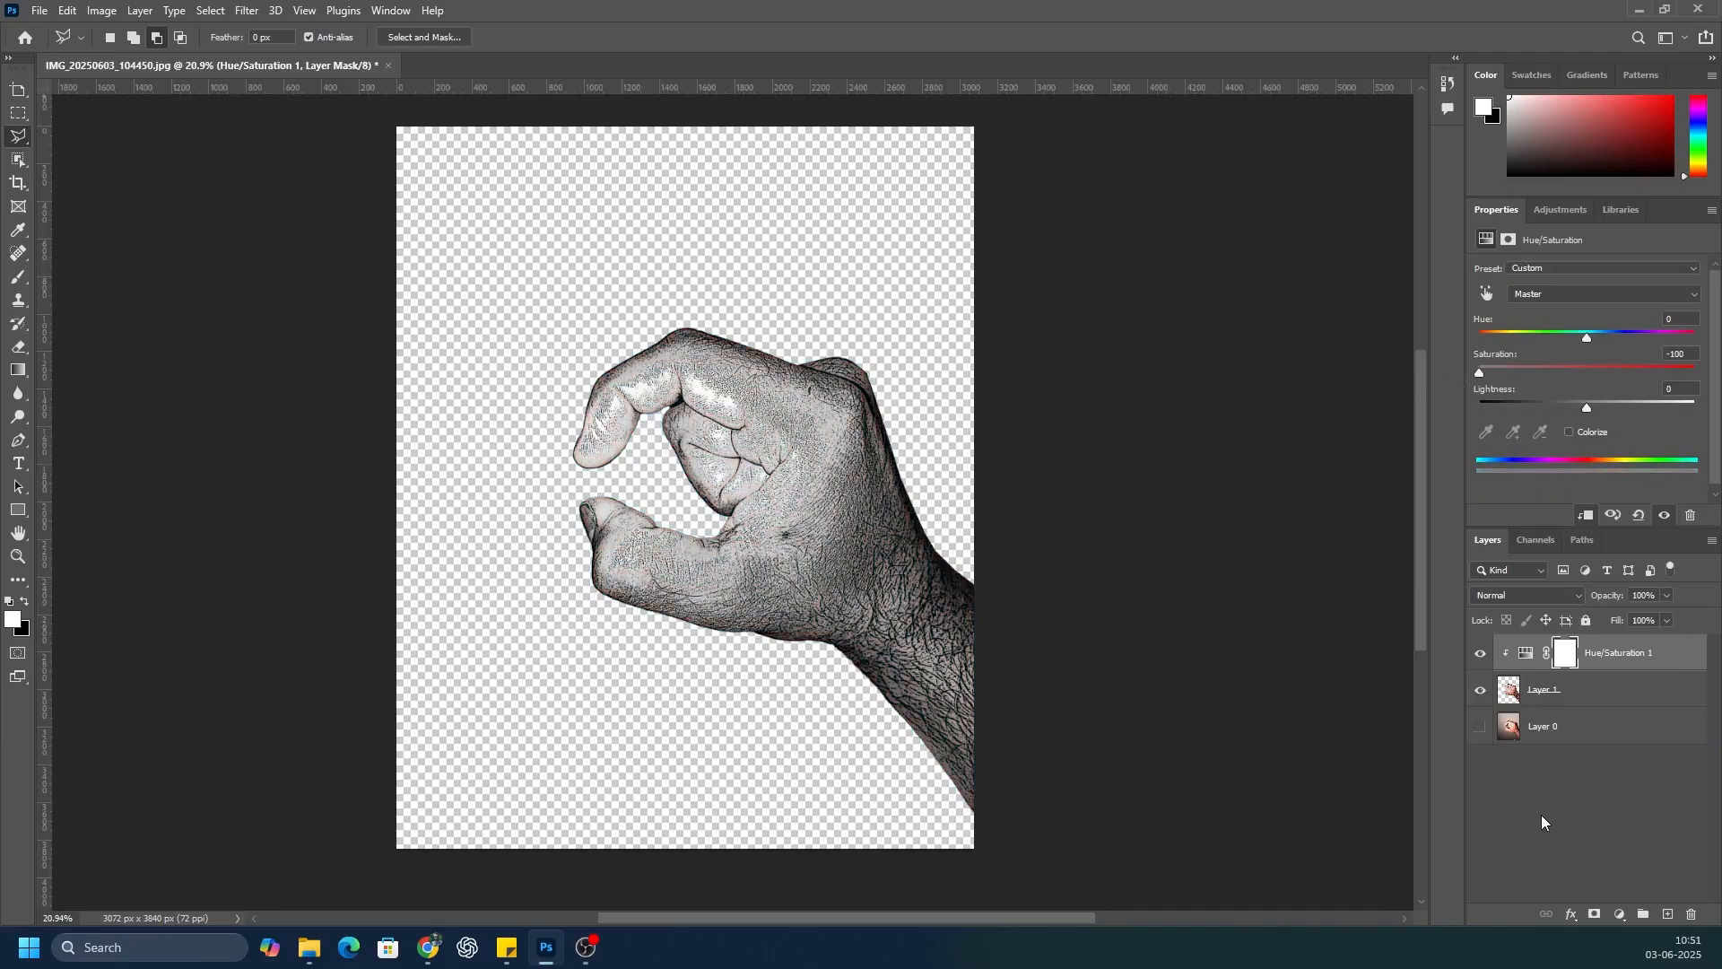
Step: Add a clipped Brightness/Contrast adjustment directly above the hand layer, raising contrast strongly and brightness slightly
{"action": "left_click", "coordinate": [1547, 688]}
{"action": "left_click", "coordinate": [1619, 914]}
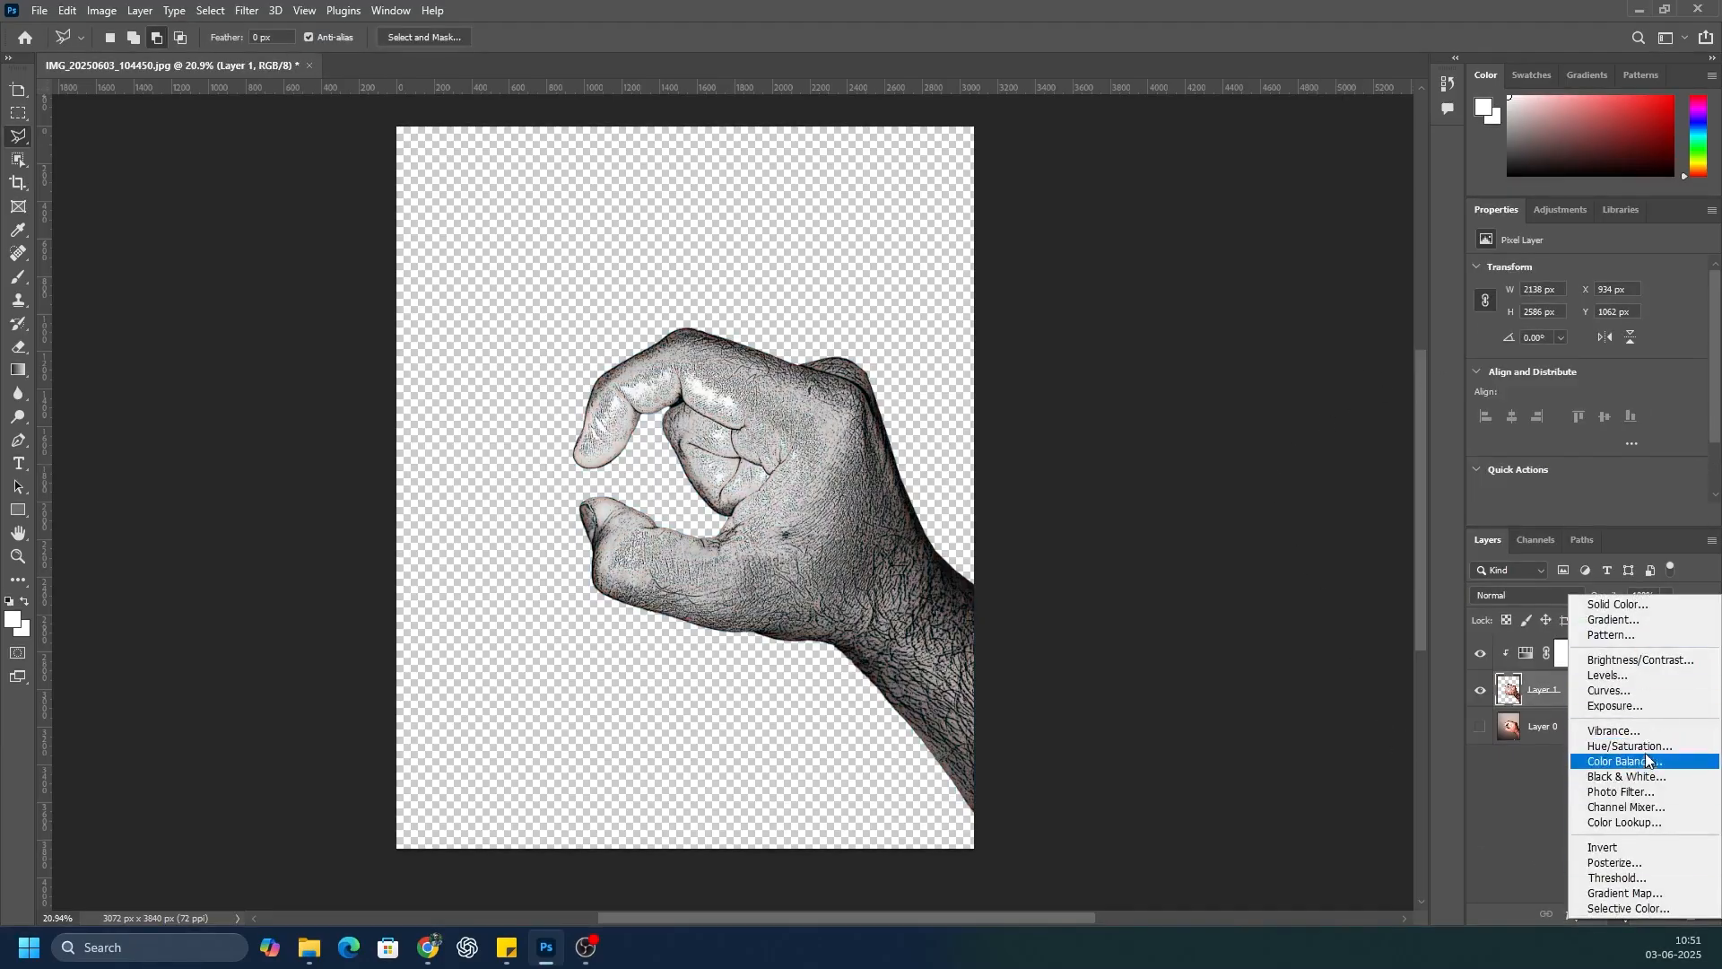
{"action": "left_click", "coordinate": [1639, 660]}
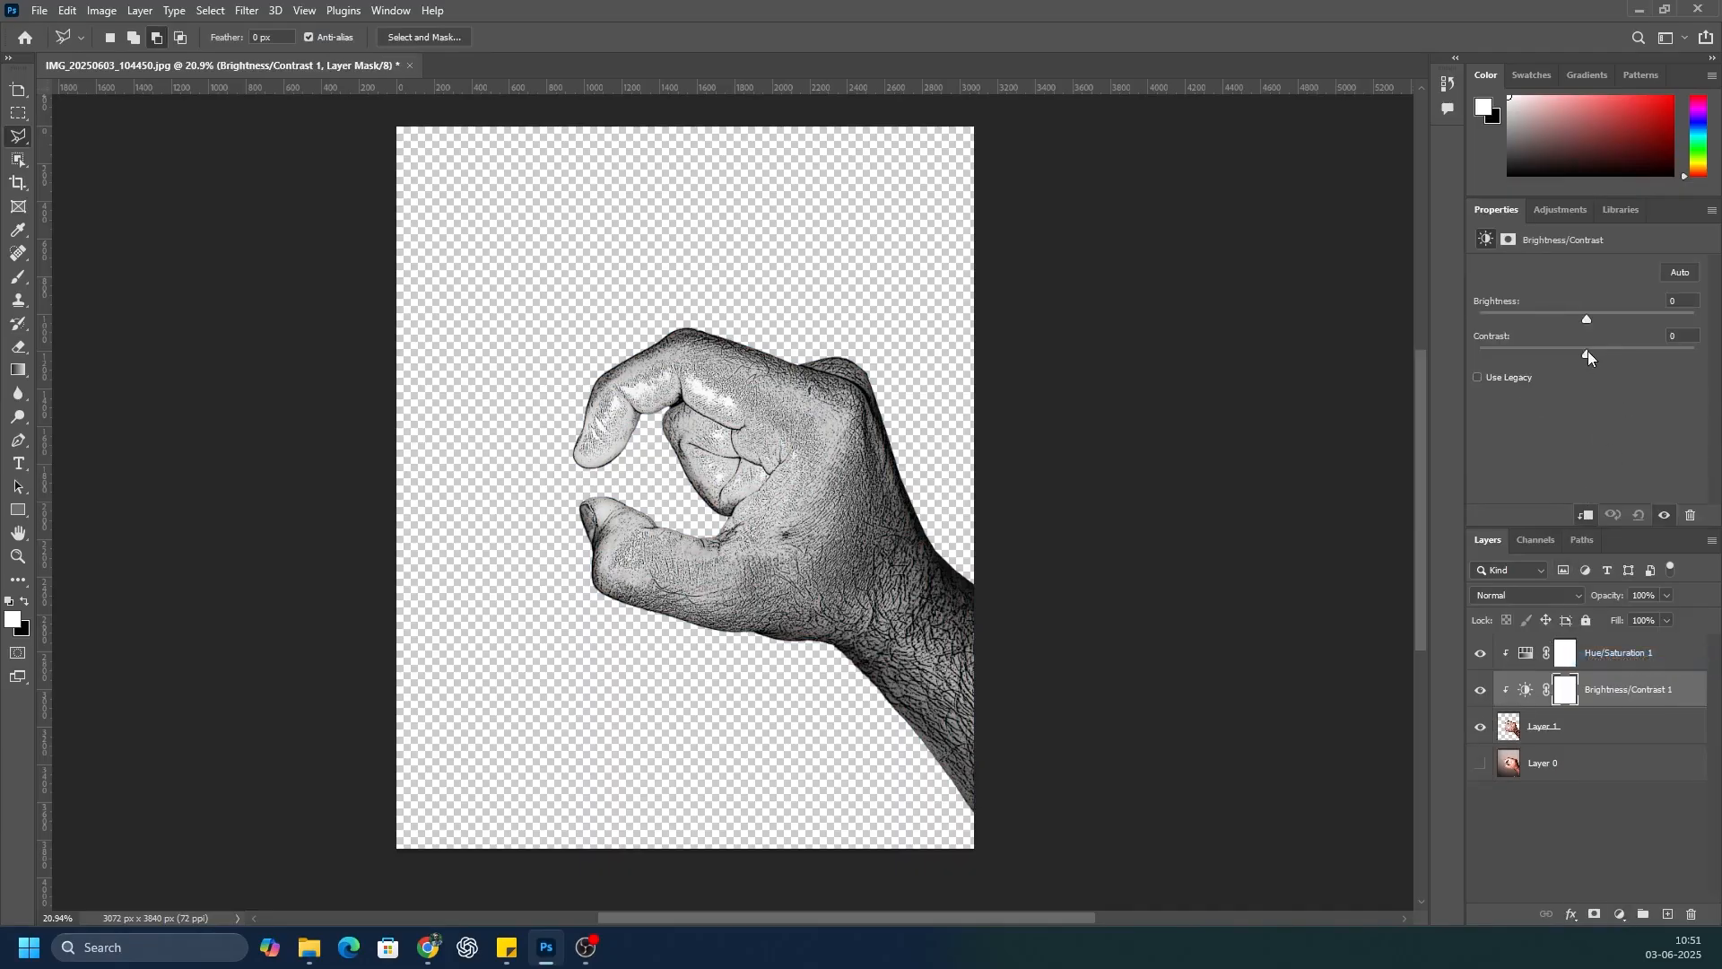
{"action": "left_click_drag", "start_coordinate": [1587, 355], "coordinate": [1718, 363]}
{"action": "mouse_move", "coordinate": [1588, 321]}
{"action": "left_mouse_down"}
{"action": "mouse_move", "coordinate": [1646, 319]}
{"action": "mouse_move", "coordinate": [1618, 319]}
{"action": "left_mouse_up"}
Step: Add a bright red solid color fill layer between the hand cut-out and the original photo layer
{"action": "left_click", "coordinate": [1605, 811]}
{"action": "left_click", "coordinate": [1667, 914]}
{"action": "left_click_drag", "start_coordinate": [1631, 666], "coordinate": [1627, 783]}
{"action": "left_click", "coordinate": [1621, 915]}
{"action": "left_click", "coordinate": [1617, 603]}
{"action": "left_click_drag", "start_coordinate": [969, 565], "coordinate": [1080, 553]}
{"action": "left_click", "coordinate": [1264, 551]}
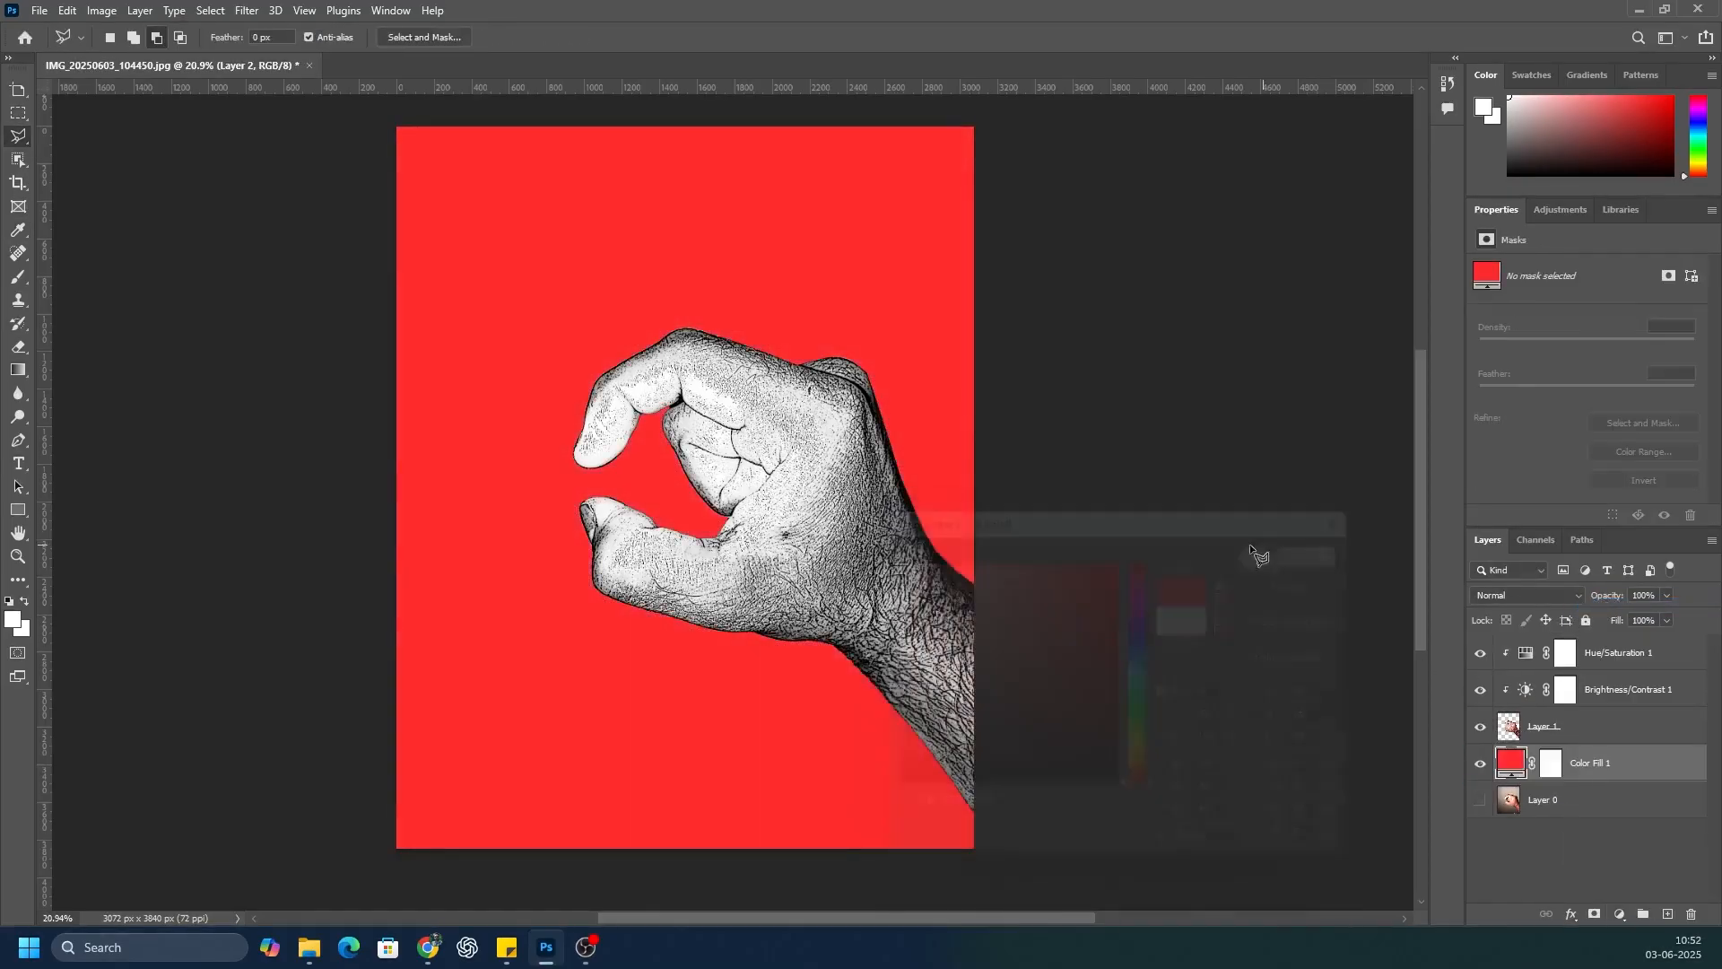
Step: Examine the black-and-white hand against the red background, both up close and as a whole
{"action": "left_click", "coordinate": [1525, 829]}
{"action": "scroll", "coordinate": [609, 448], "scroll_direction": "up", "scroll_amount": 5}
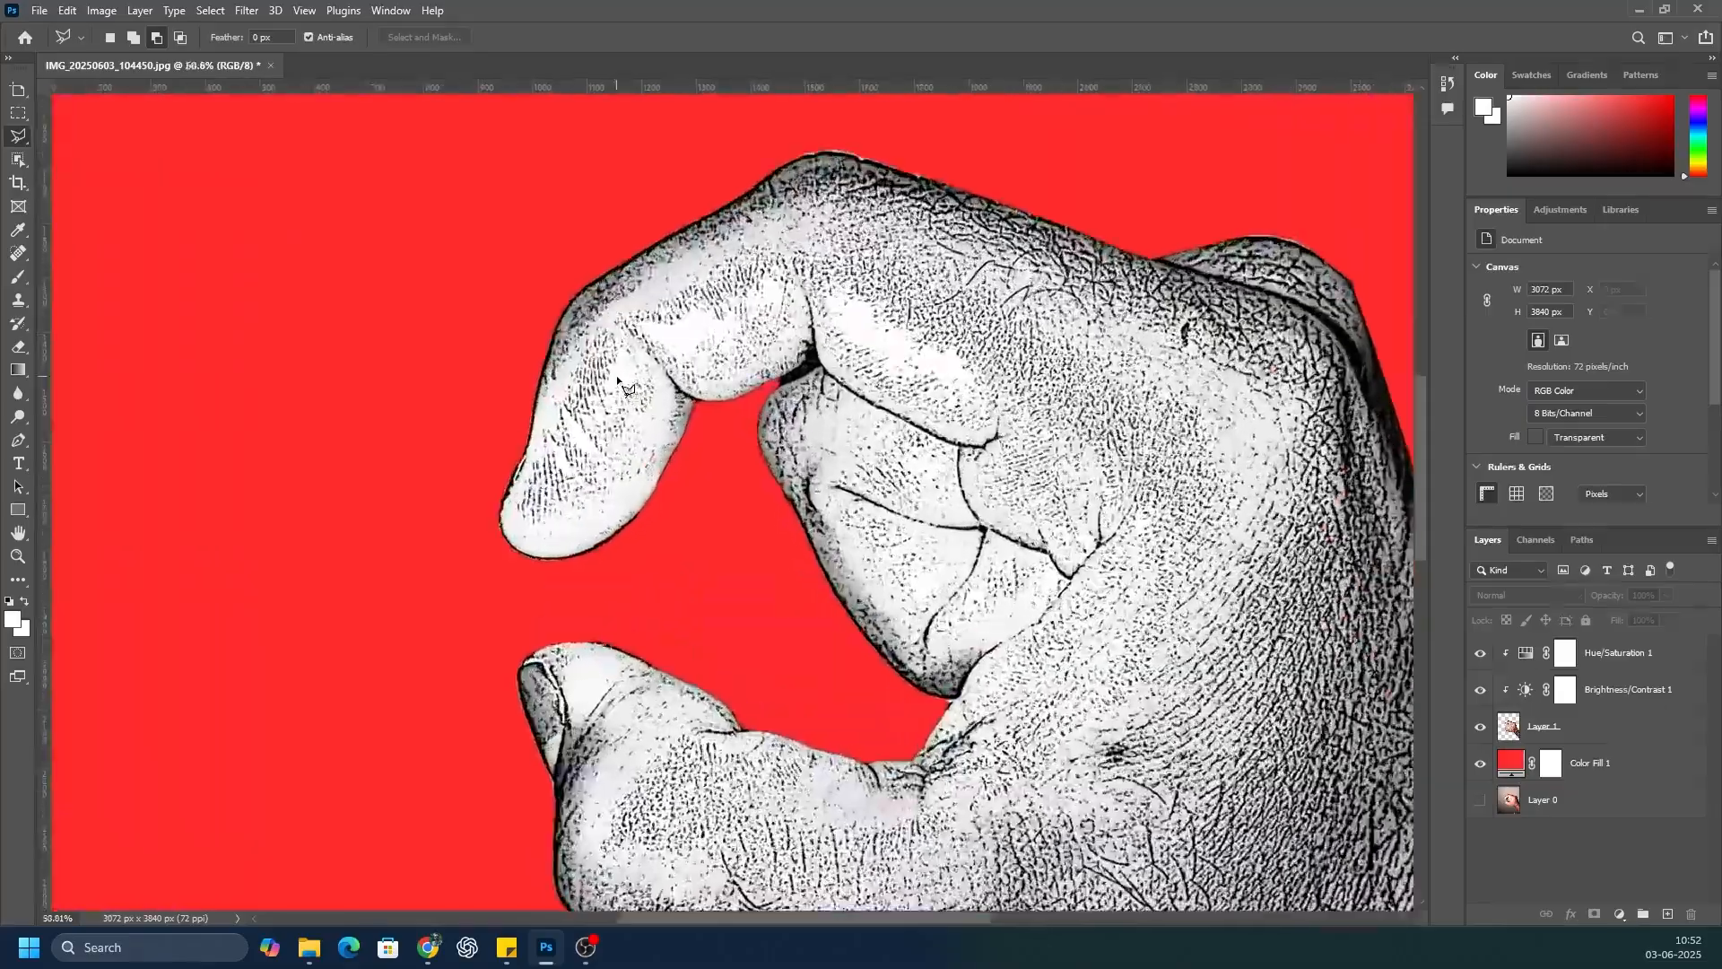
{"action": "scroll", "coordinate": [614, 395], "scroll_direction": "down", "scroll_amount": 2}
{"action": "scroll", "coordinate": [617, 381], "scroll_direction": "down", "scroll_amount": 3}
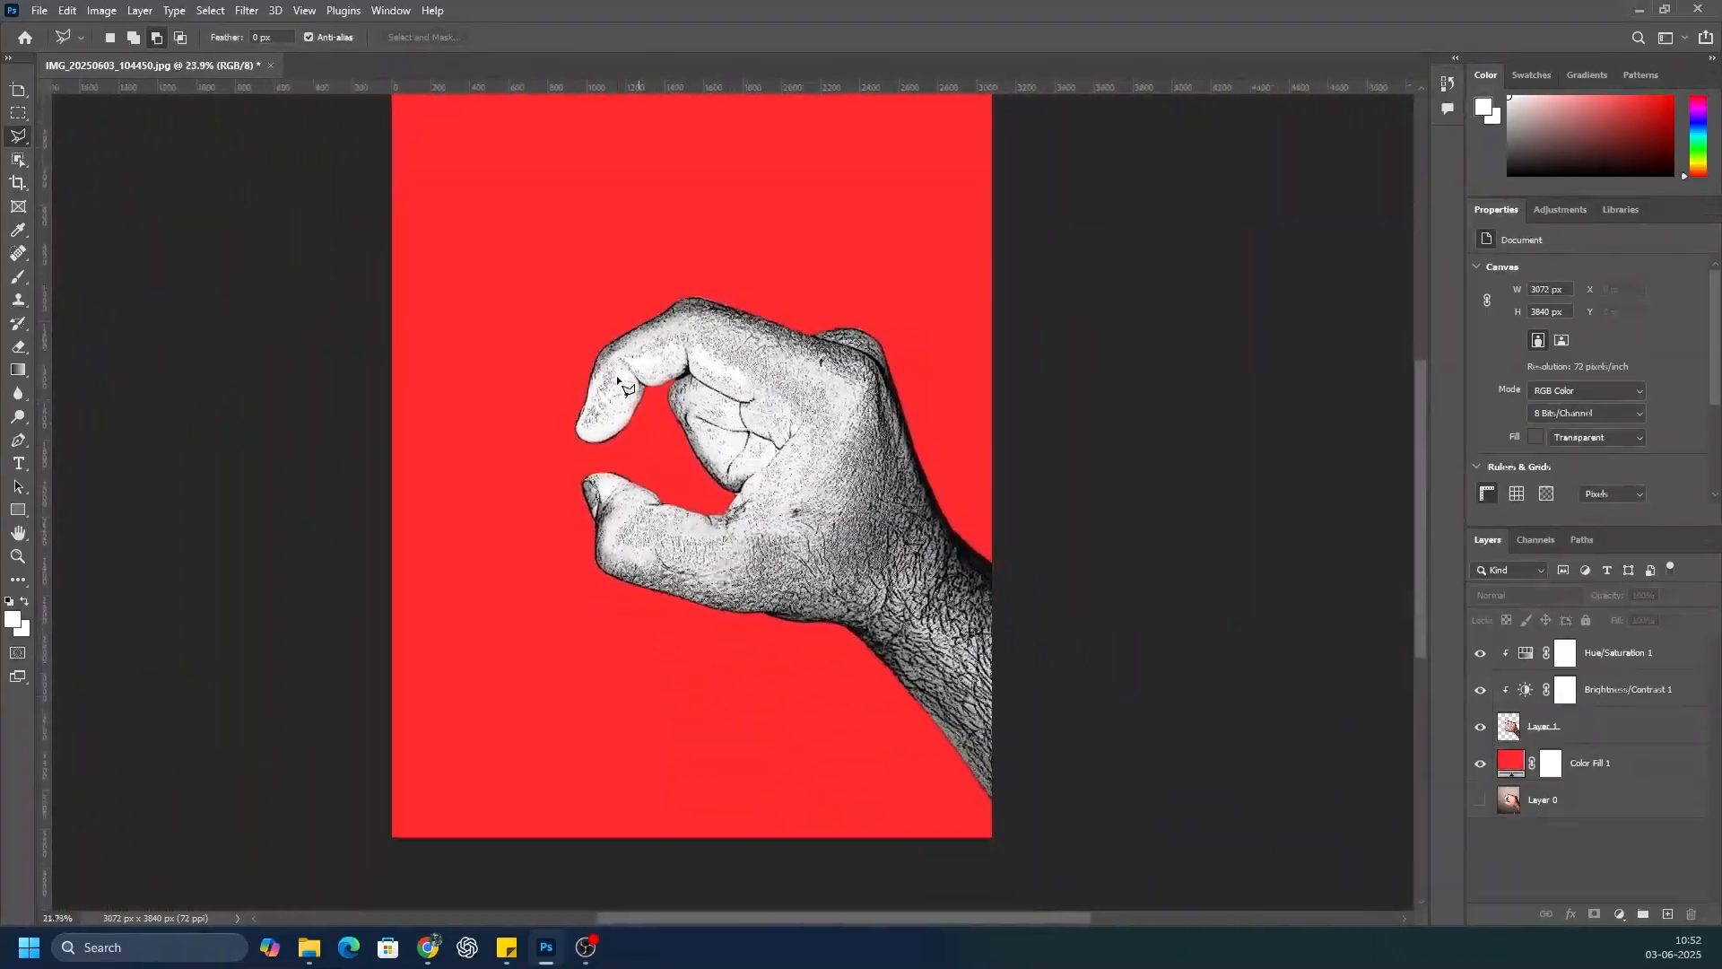
{"action": "scroll", "coordinate": [808, 484], "scroll_direction": "up", "scroll_amount": 6}
{"action": "scroll", "coordinate": [815, 485], "scroll_direction": "down", "scroll_amount": 5}
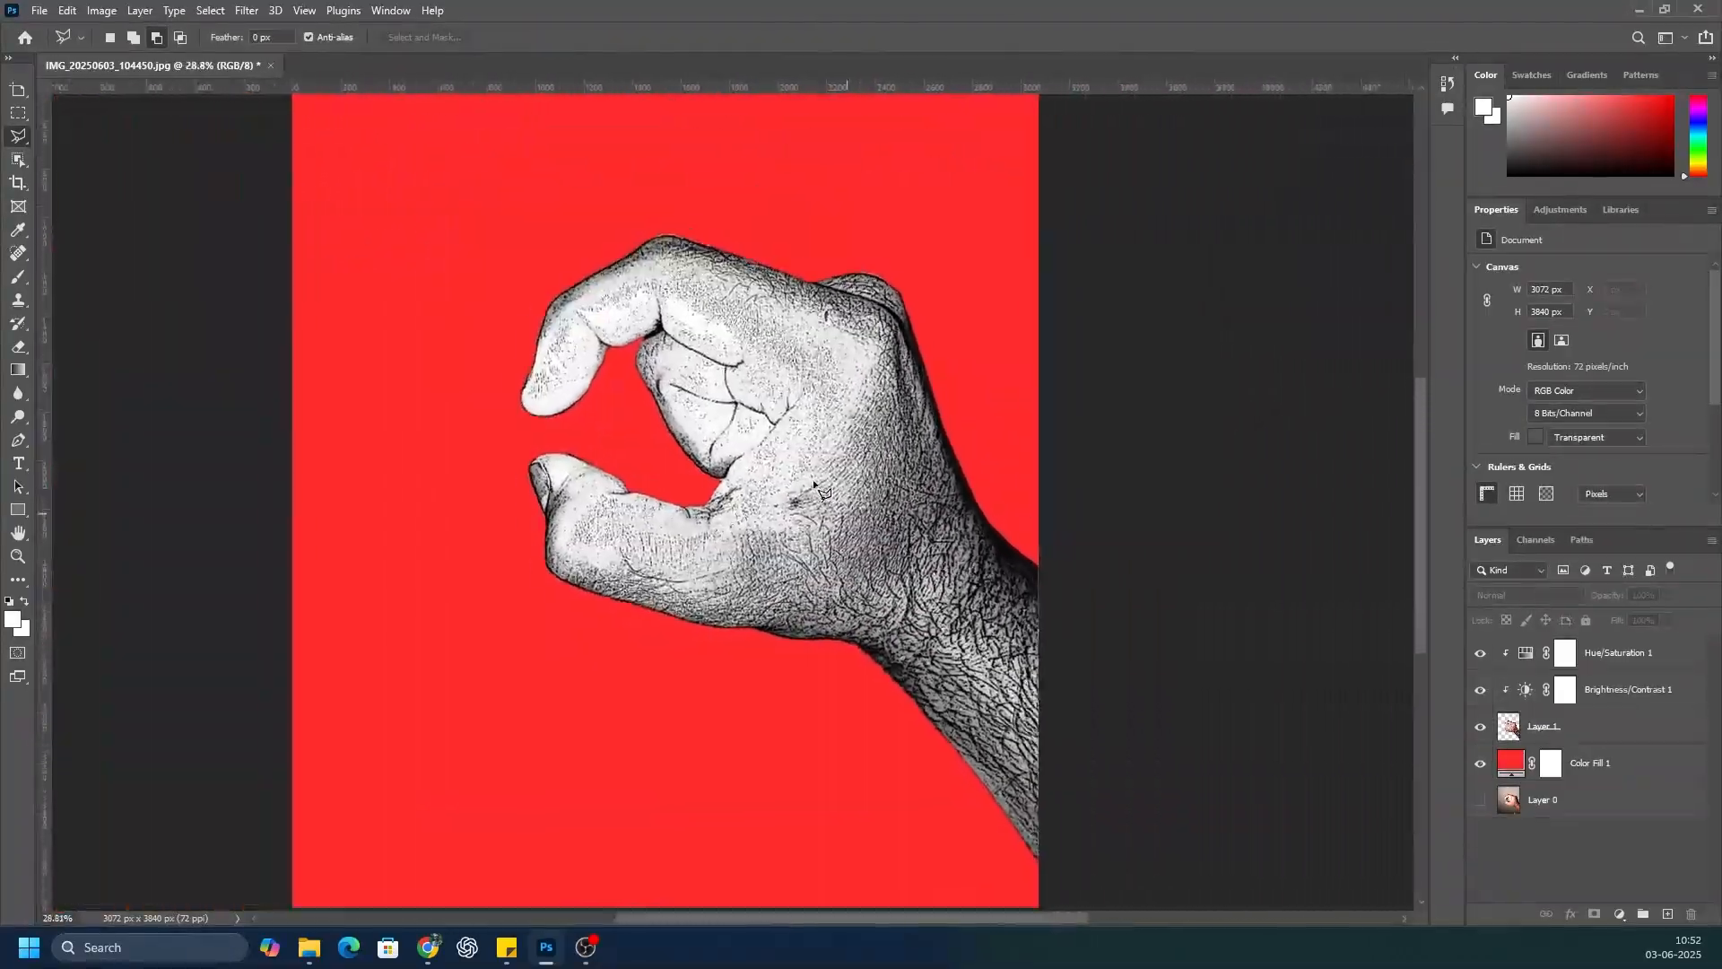
{"action": "scroll", "coordinate": [762, 468], "scroll_direction": "up", "scroll_amount": 2}
{"action": "scroll", "coordinate": [763, 468], "scroll_direction": "down", "scroll_amount": 1}
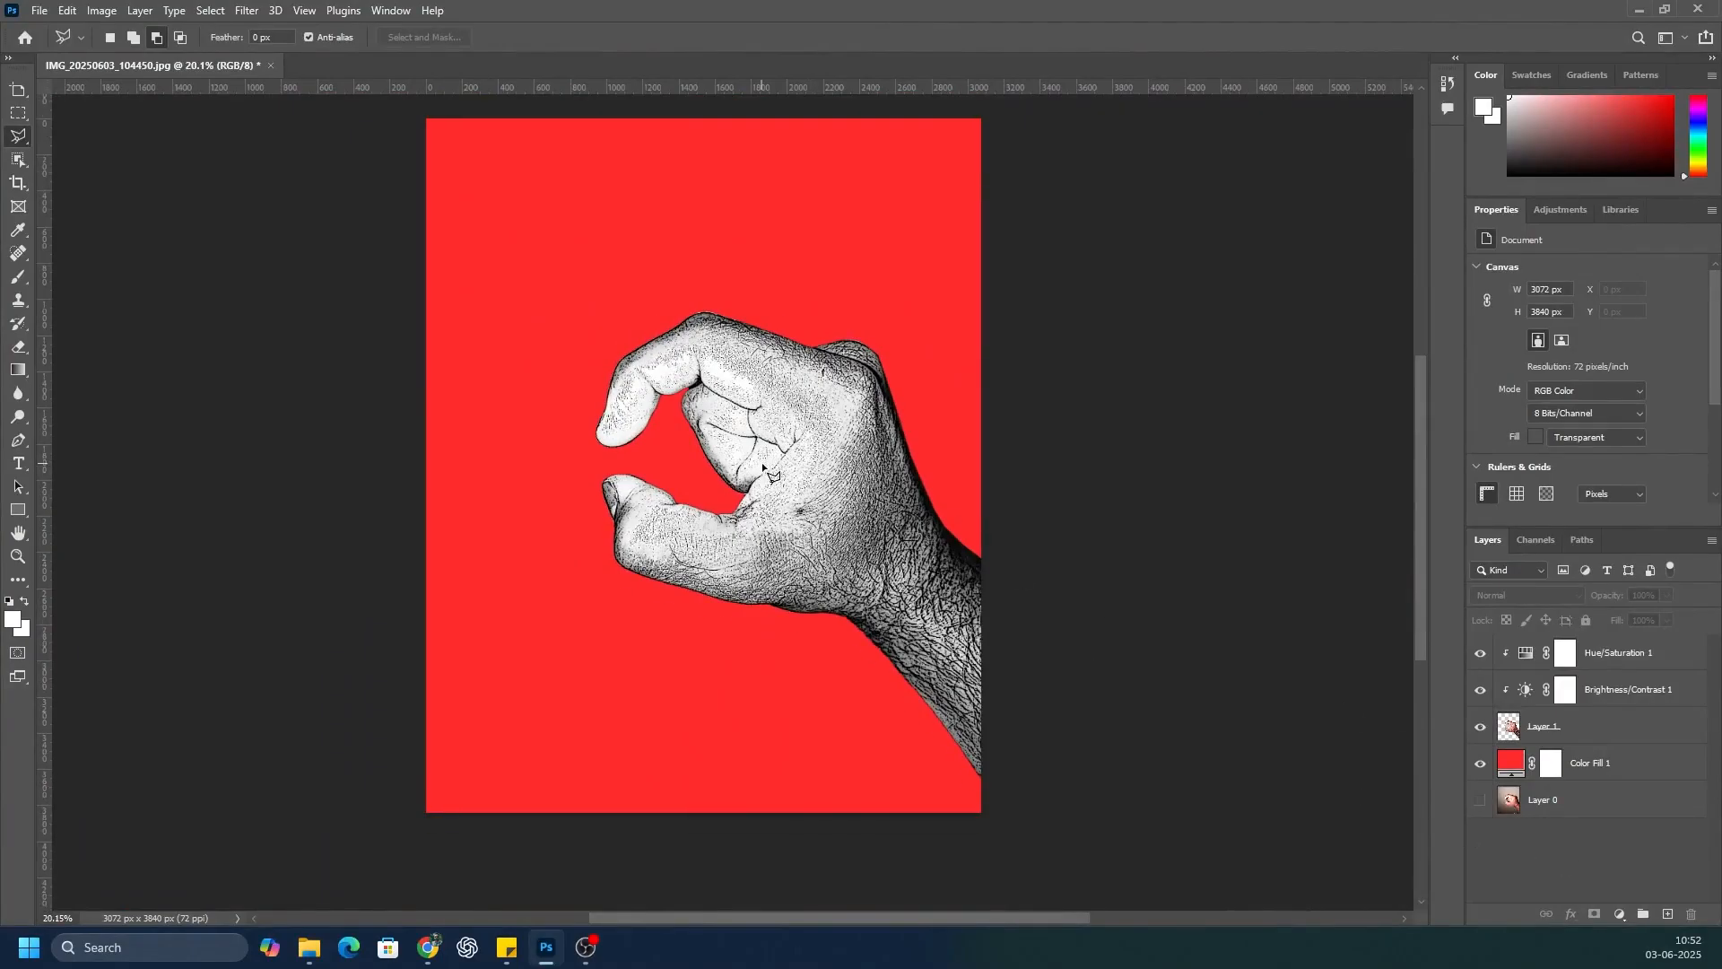
Step: Group the hand layer with its Brightness/Contrast and Hue/Saturation adjustments as Group 1
{"action": "left_click", "coordinate": [1590, 734]}
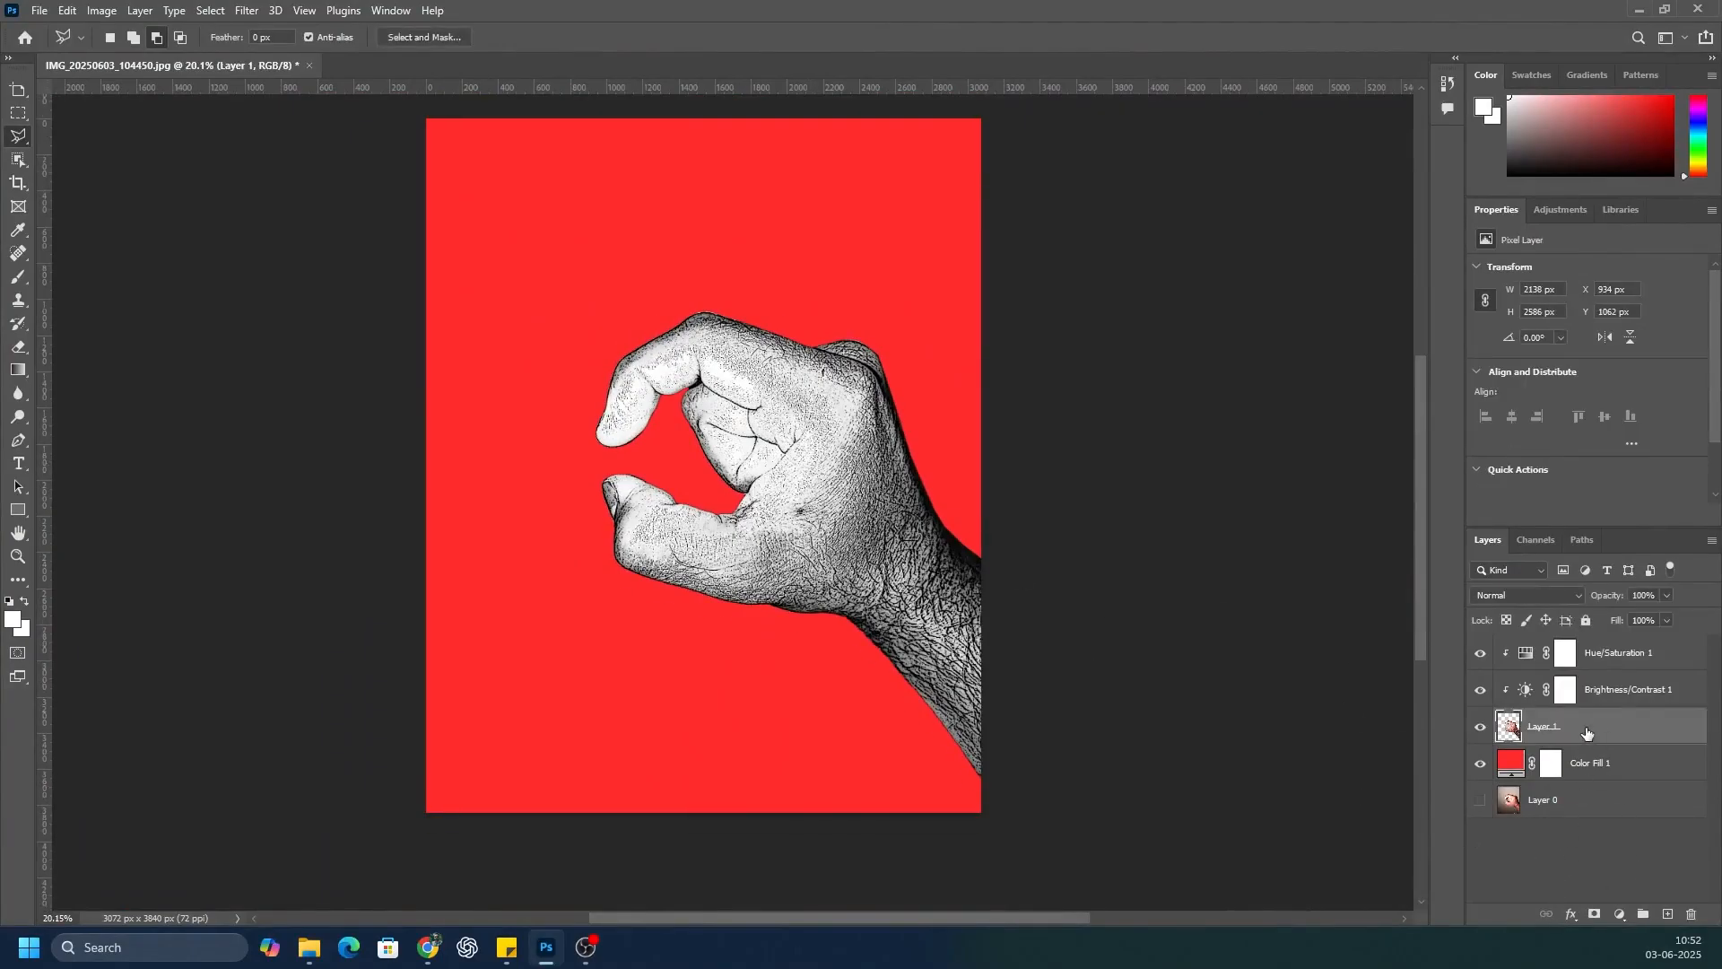
{"action": "left_click", "coordinate": [1593, 691], "text": "shift"}
{"action": "left_click", "coordinate": [1605, 655], "text": "shift"}
{"action": "right_click", "coordinate": [1605, 655]}
{"action": "left_click", "coordinate": [1417, 265]}
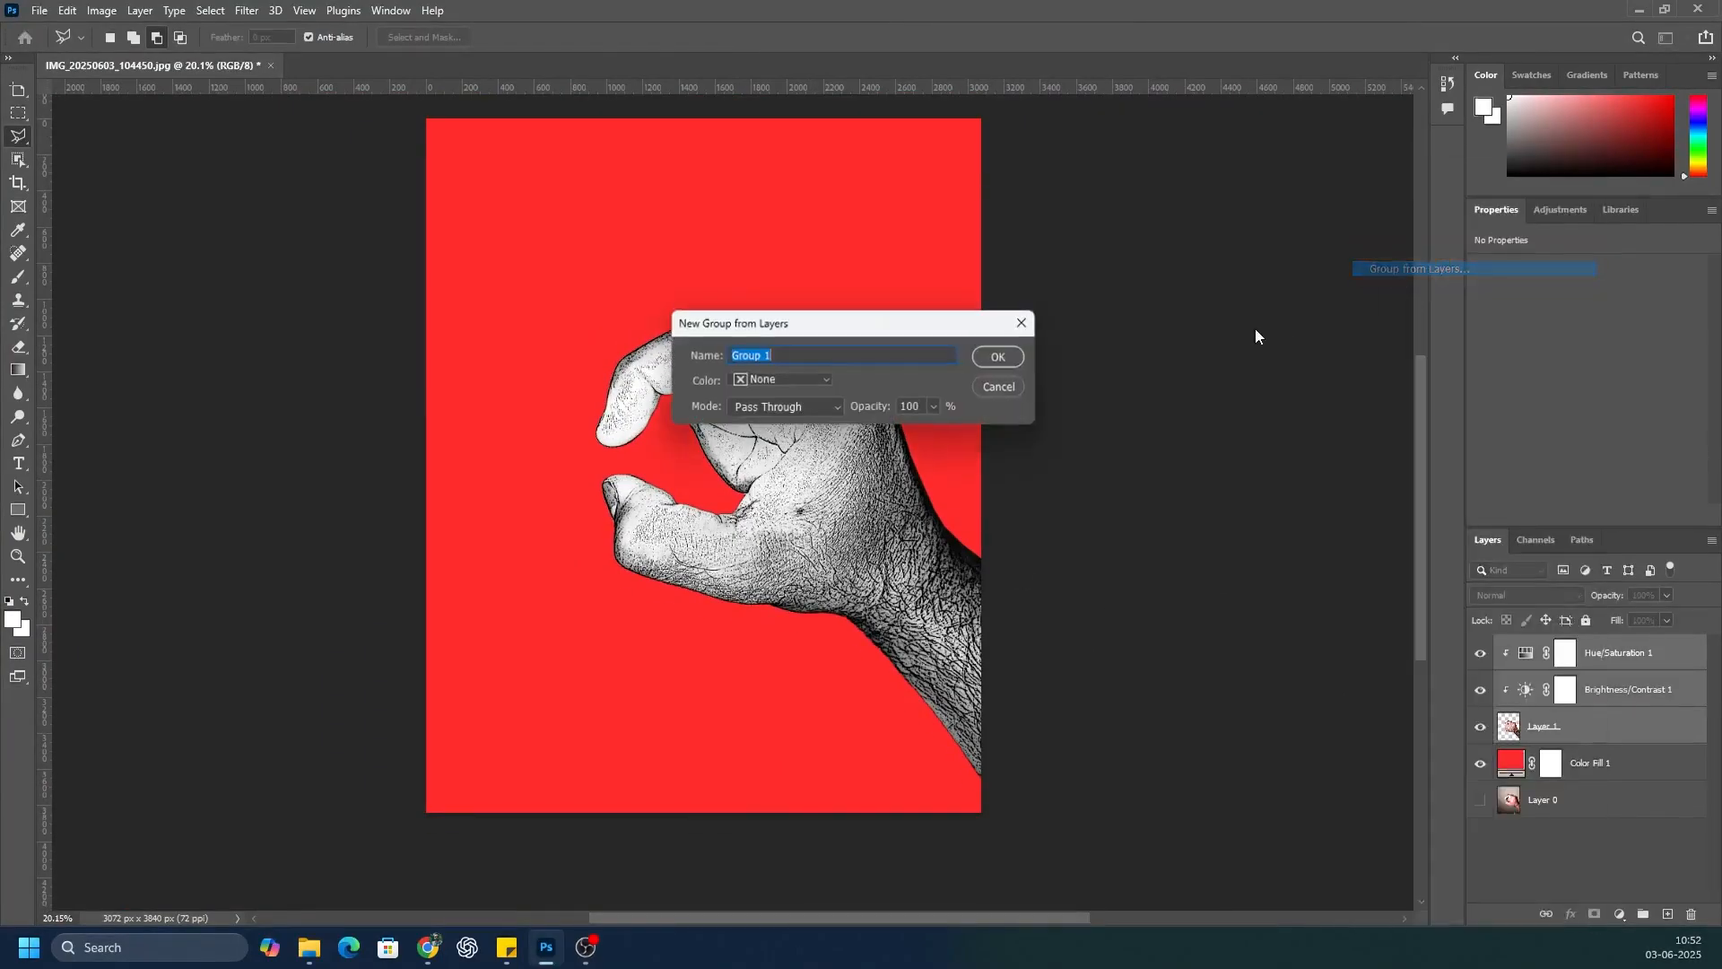
{"action": "left_click", "coordinate": [1002, 358]}
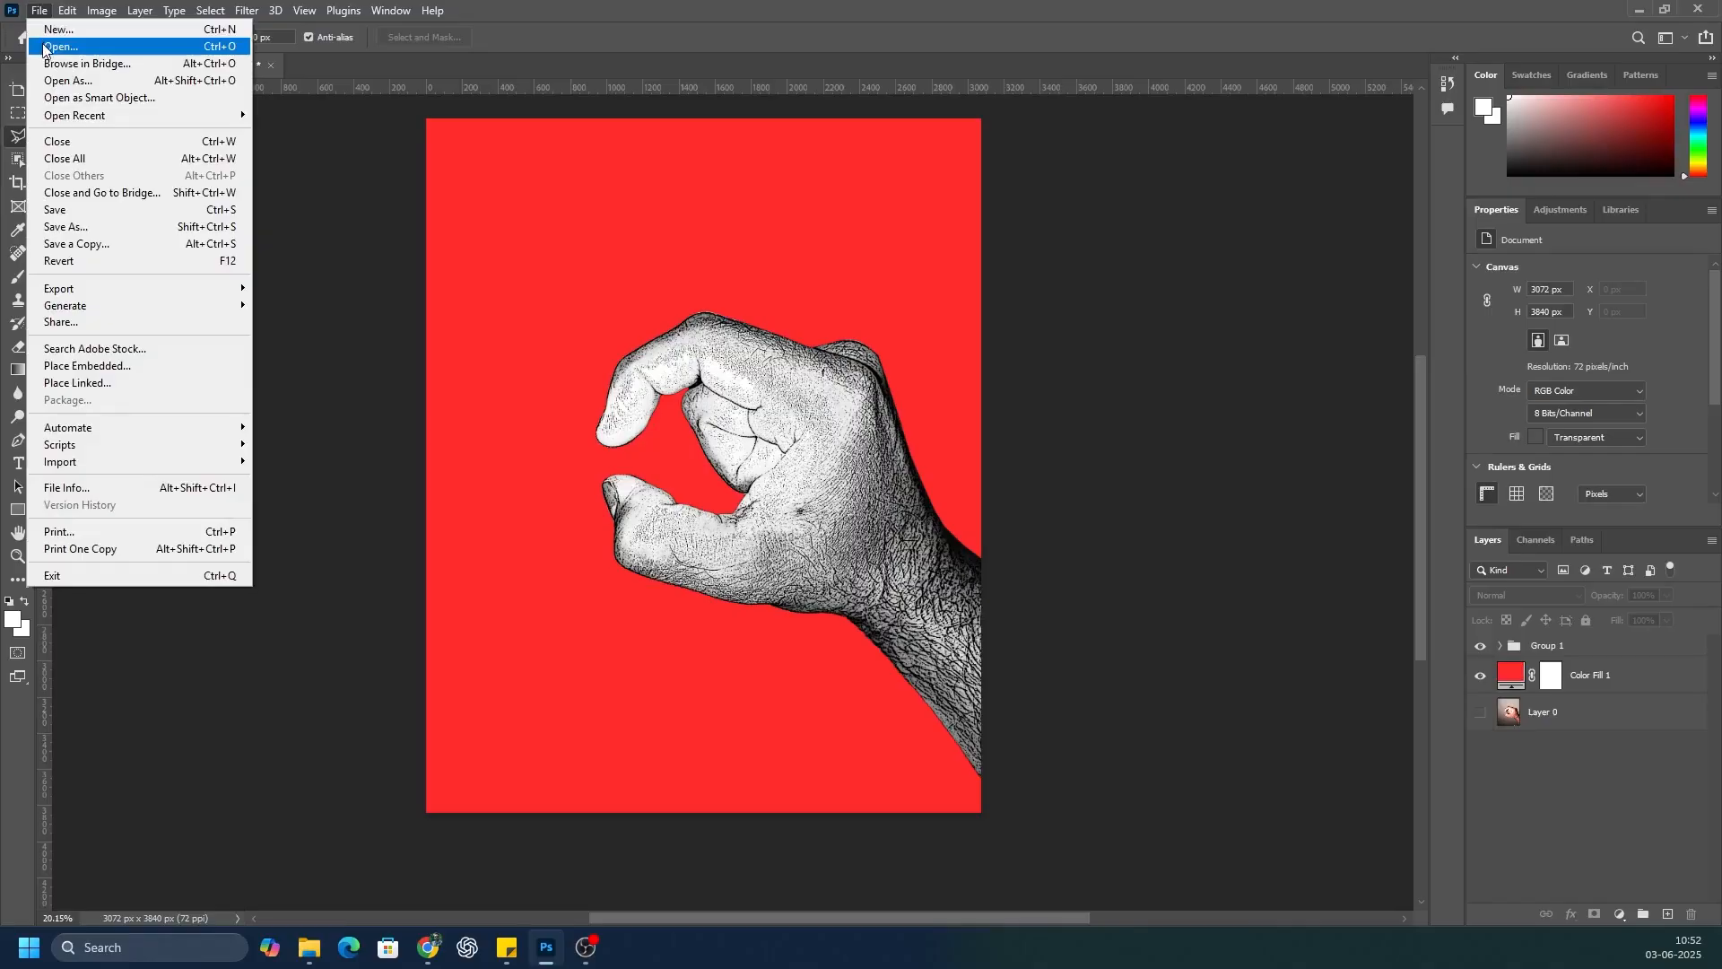
Step: Open the photo IMG_20250603_102952.jpg, converting its colors to the working space
{"action": "left_click", "coordinate": [53, 49]}
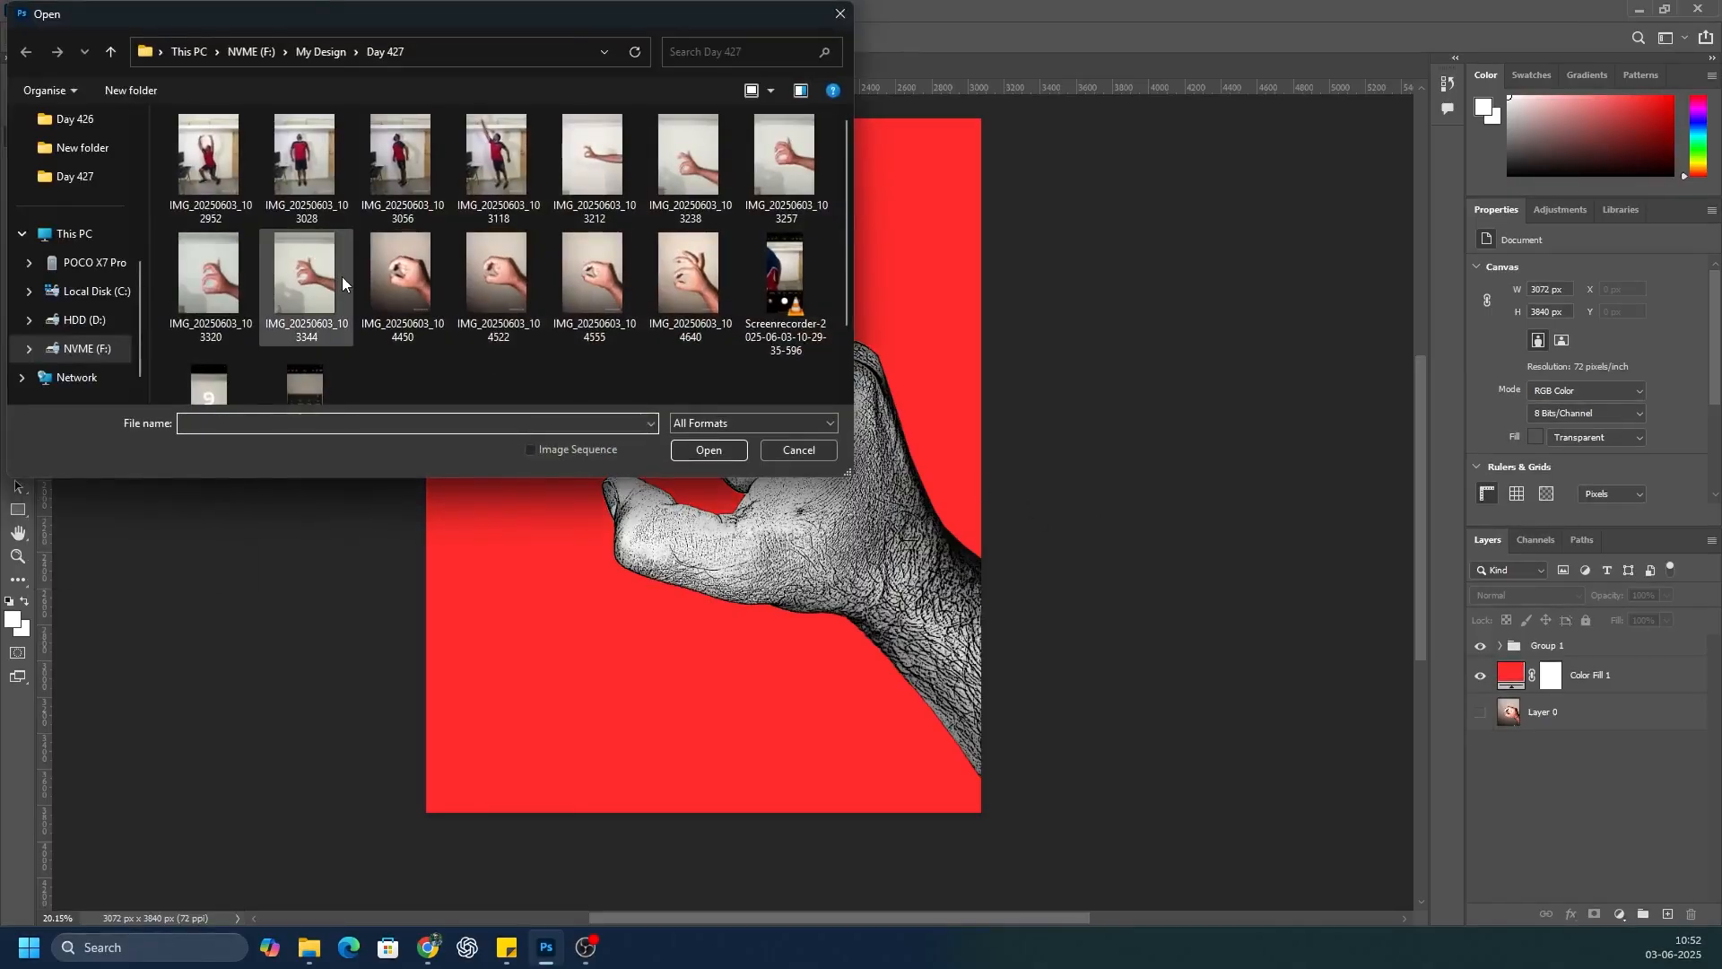
{"action": "left_click", "coordinate": [210, 157]}
{"action": "left_click", "coordinate": [709, 450]}
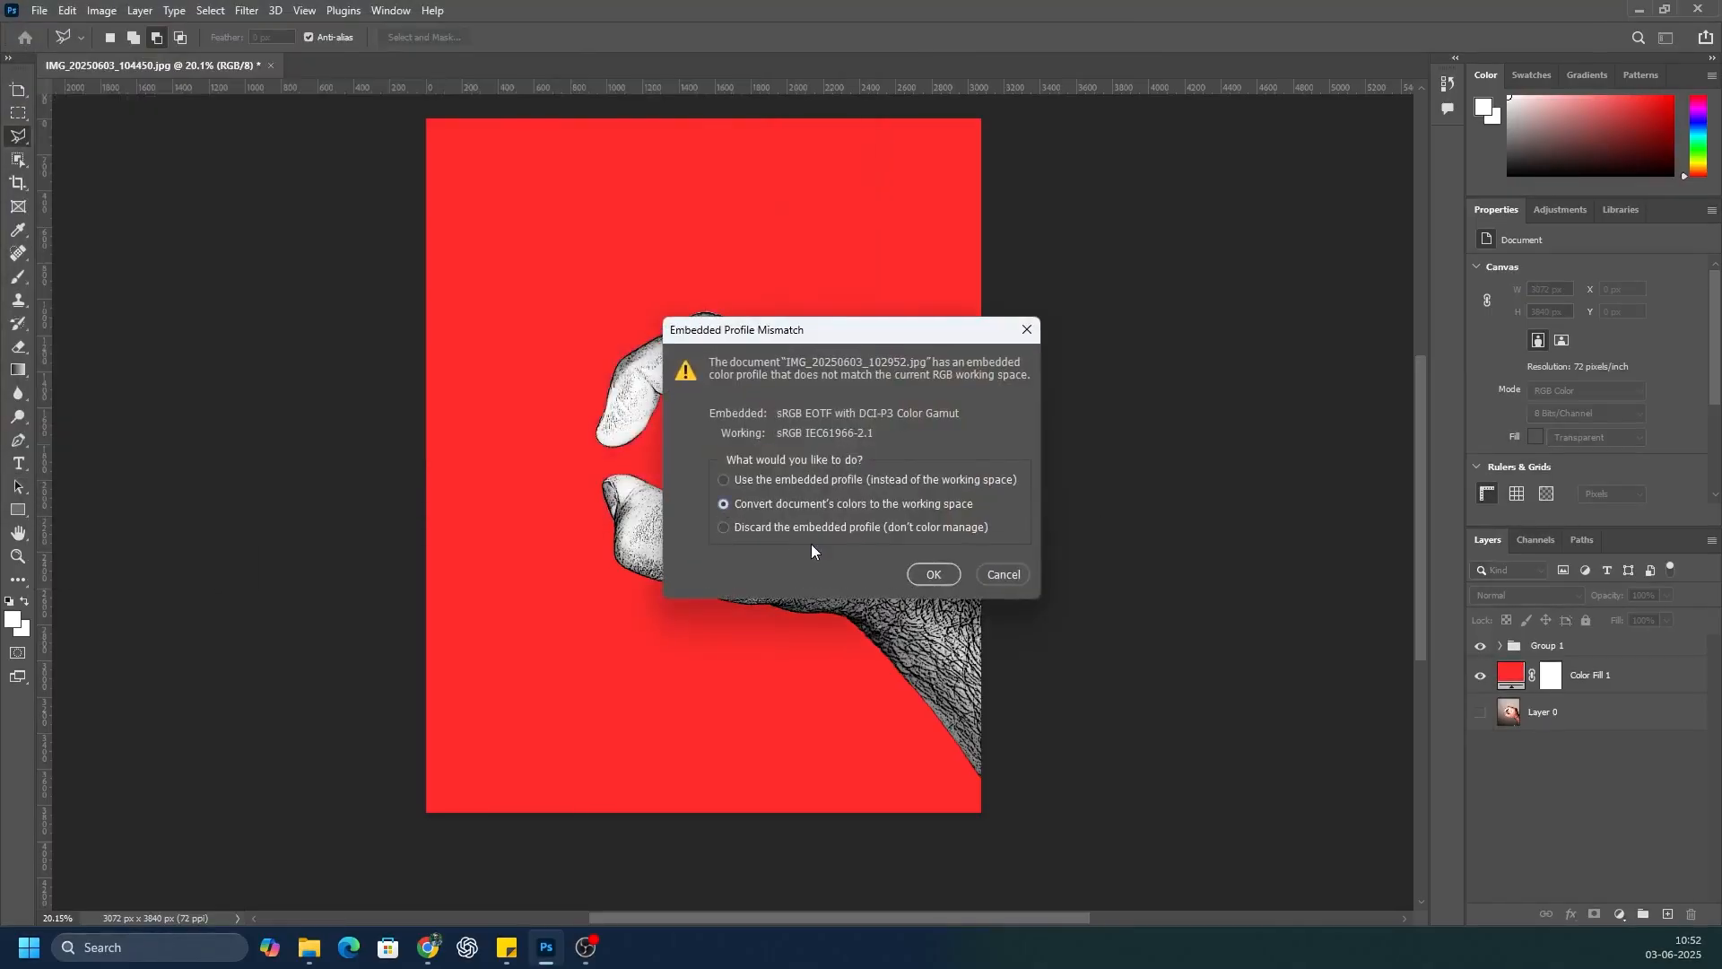
{"action": "key", "text": "Return"}
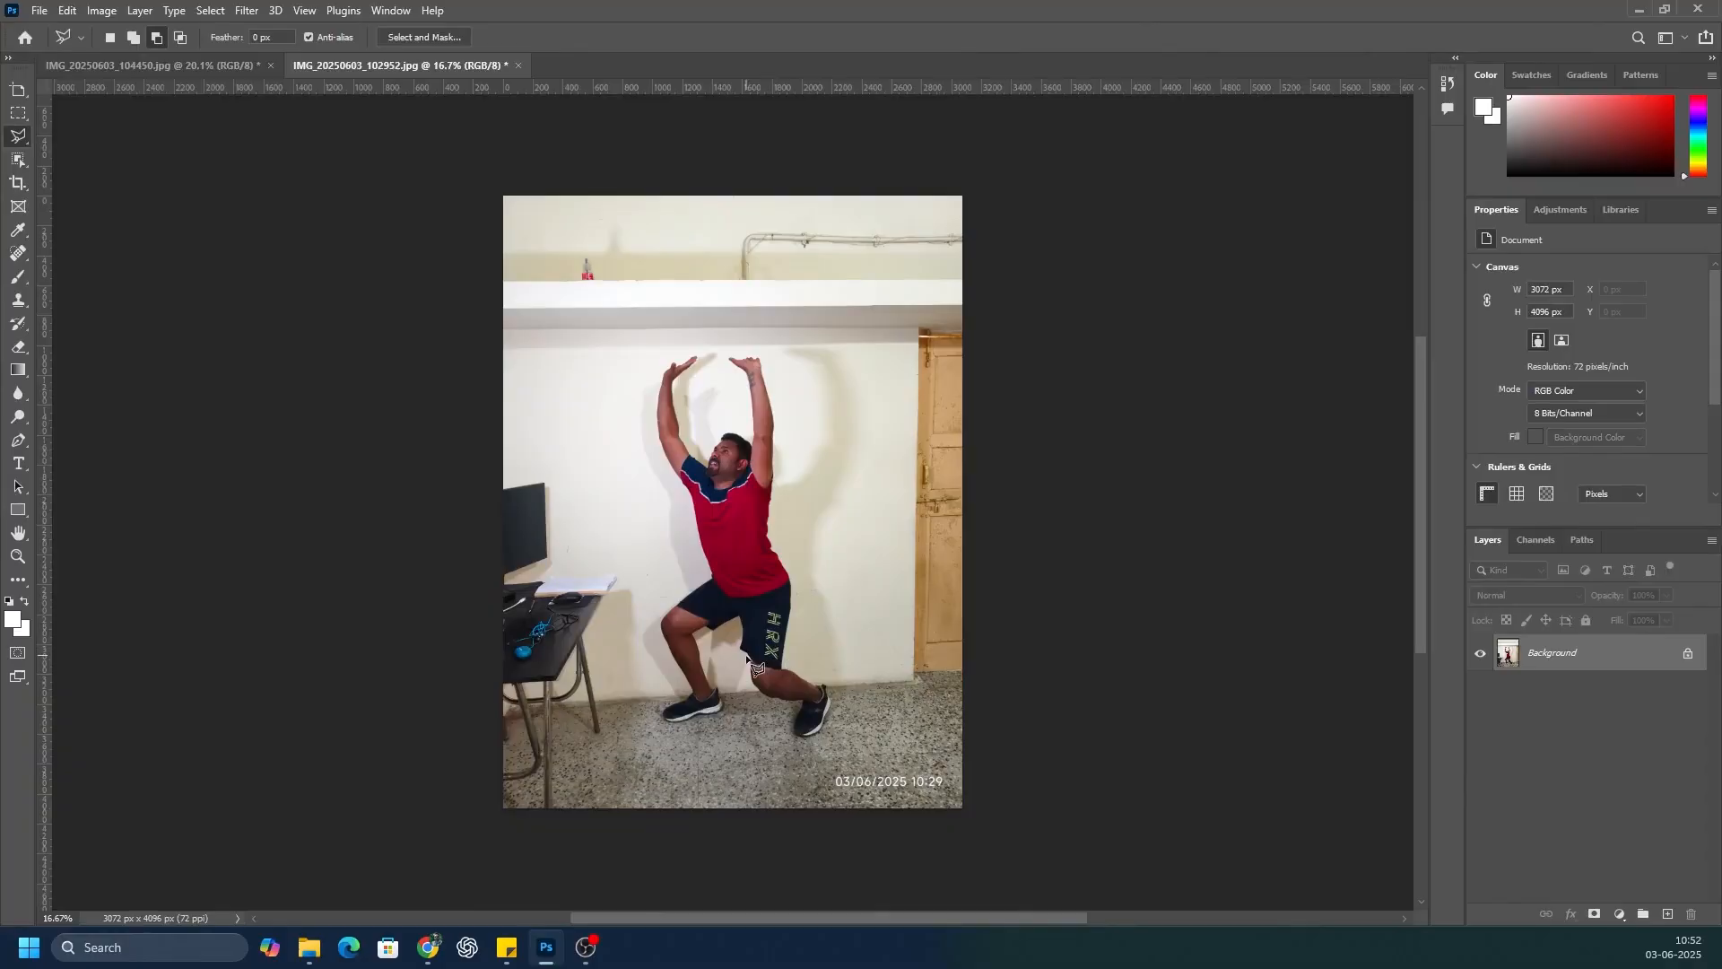
Step: Select the man with raised arms using the Object Selection tool
{"action": "left_click", "coordinate": [18, 158]}
{"action": "left_click", "coordinate": [98, 159]}
{"action": "left_click_drag", "start_coordinate": [613, 341], "coordinate": [852, 756]}
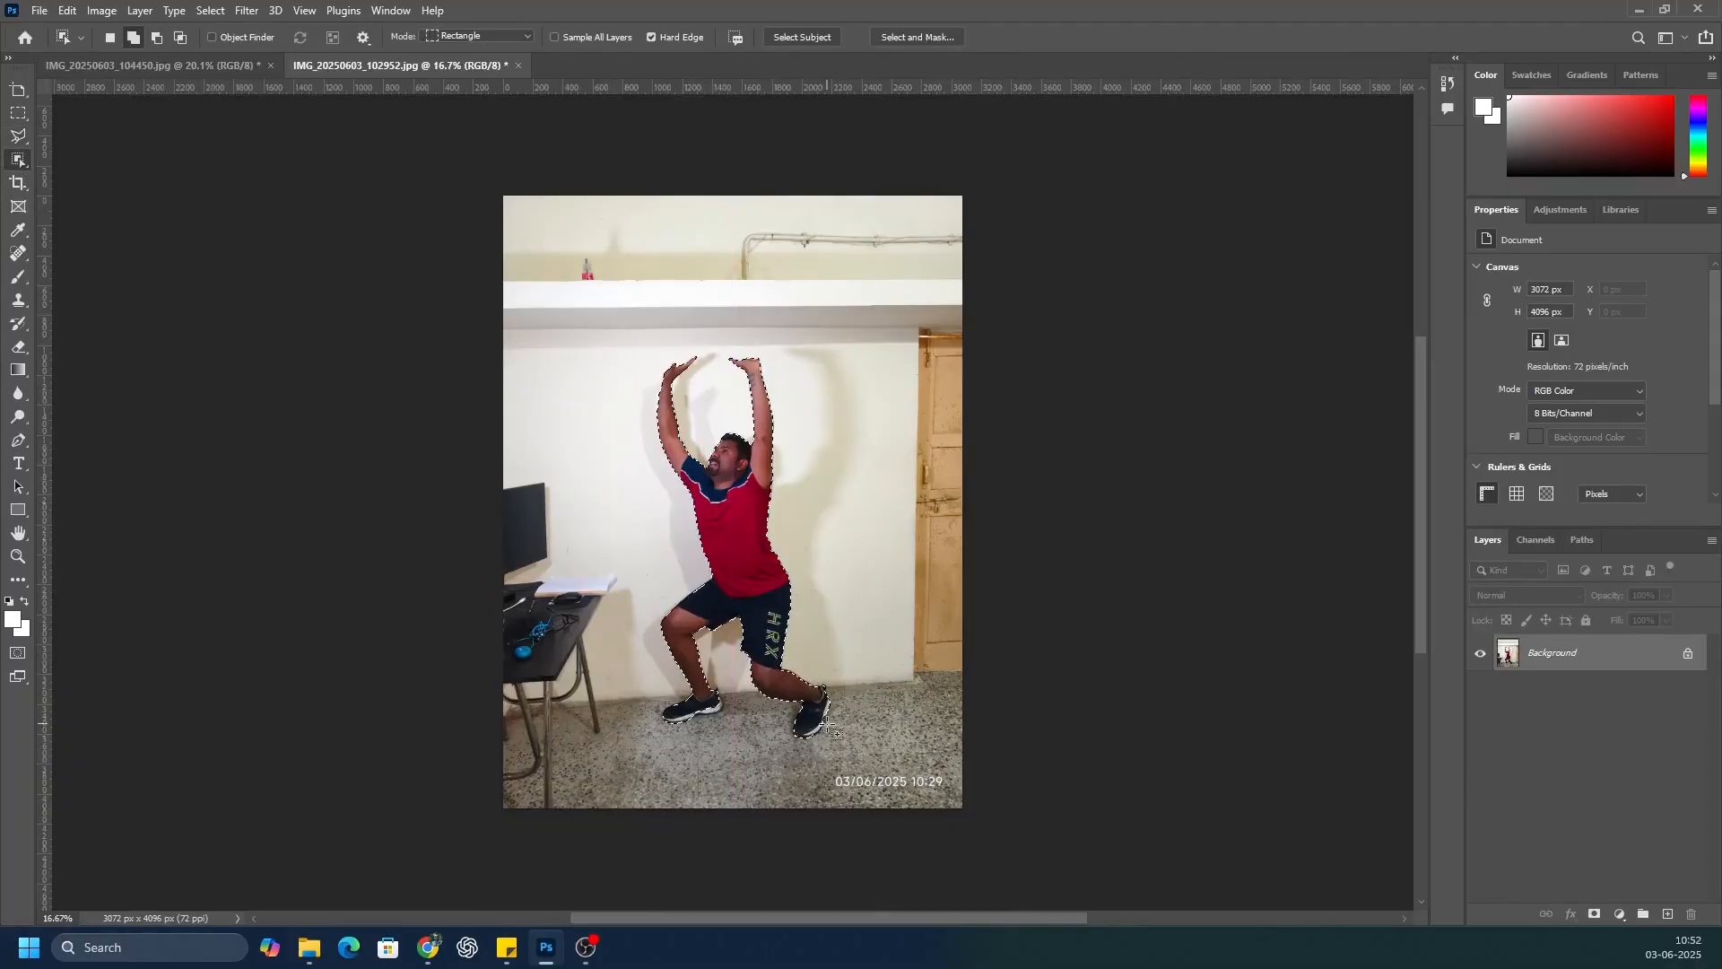
Step: Examine the selection outline around the man, from his shoes and legs up to both raised hands
{"action": "scroll", "coordinate": [820, 722], "scroll_direction": "up", "scroll_amount": 10}
{"action": "scroll", "coordinate": [894, 606], "scroll_direction": "up", "scroll_amount": 3}
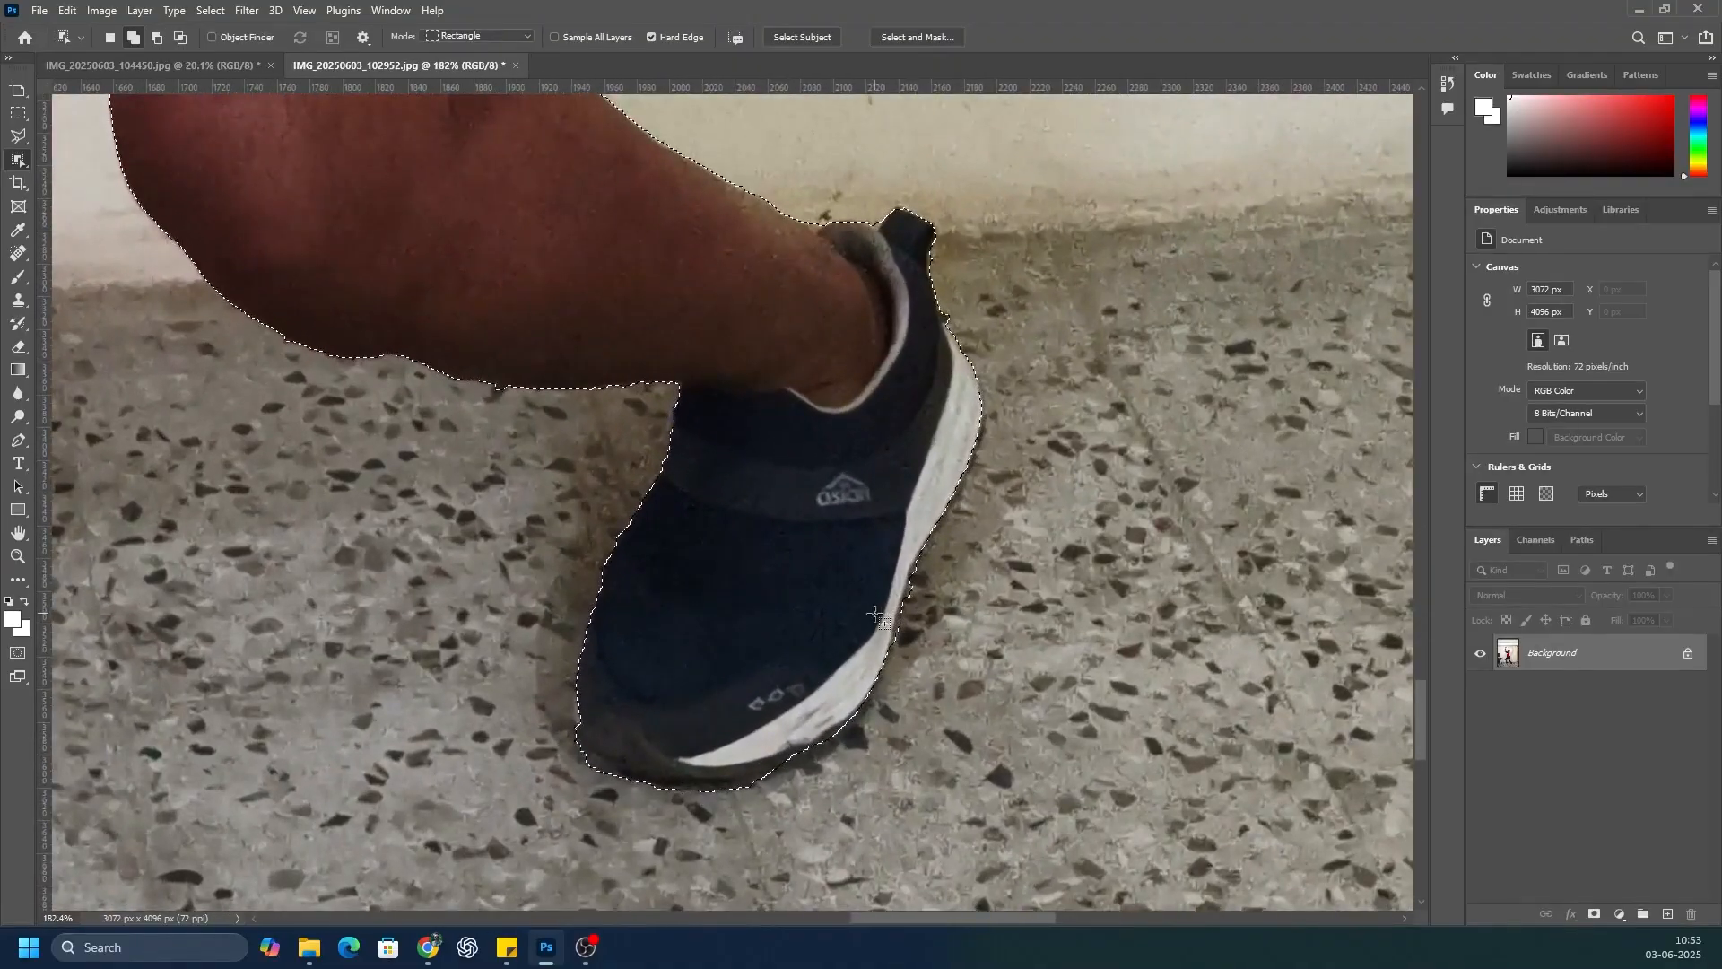
{"action": "scroll", "coordinate": [876, 618], "scroll_direction": "up", "scroll_amount": 5}
{"action": "scroll", "coordinate": [330, 582], "scroll_direction": "up", "scroll_amount": 10}
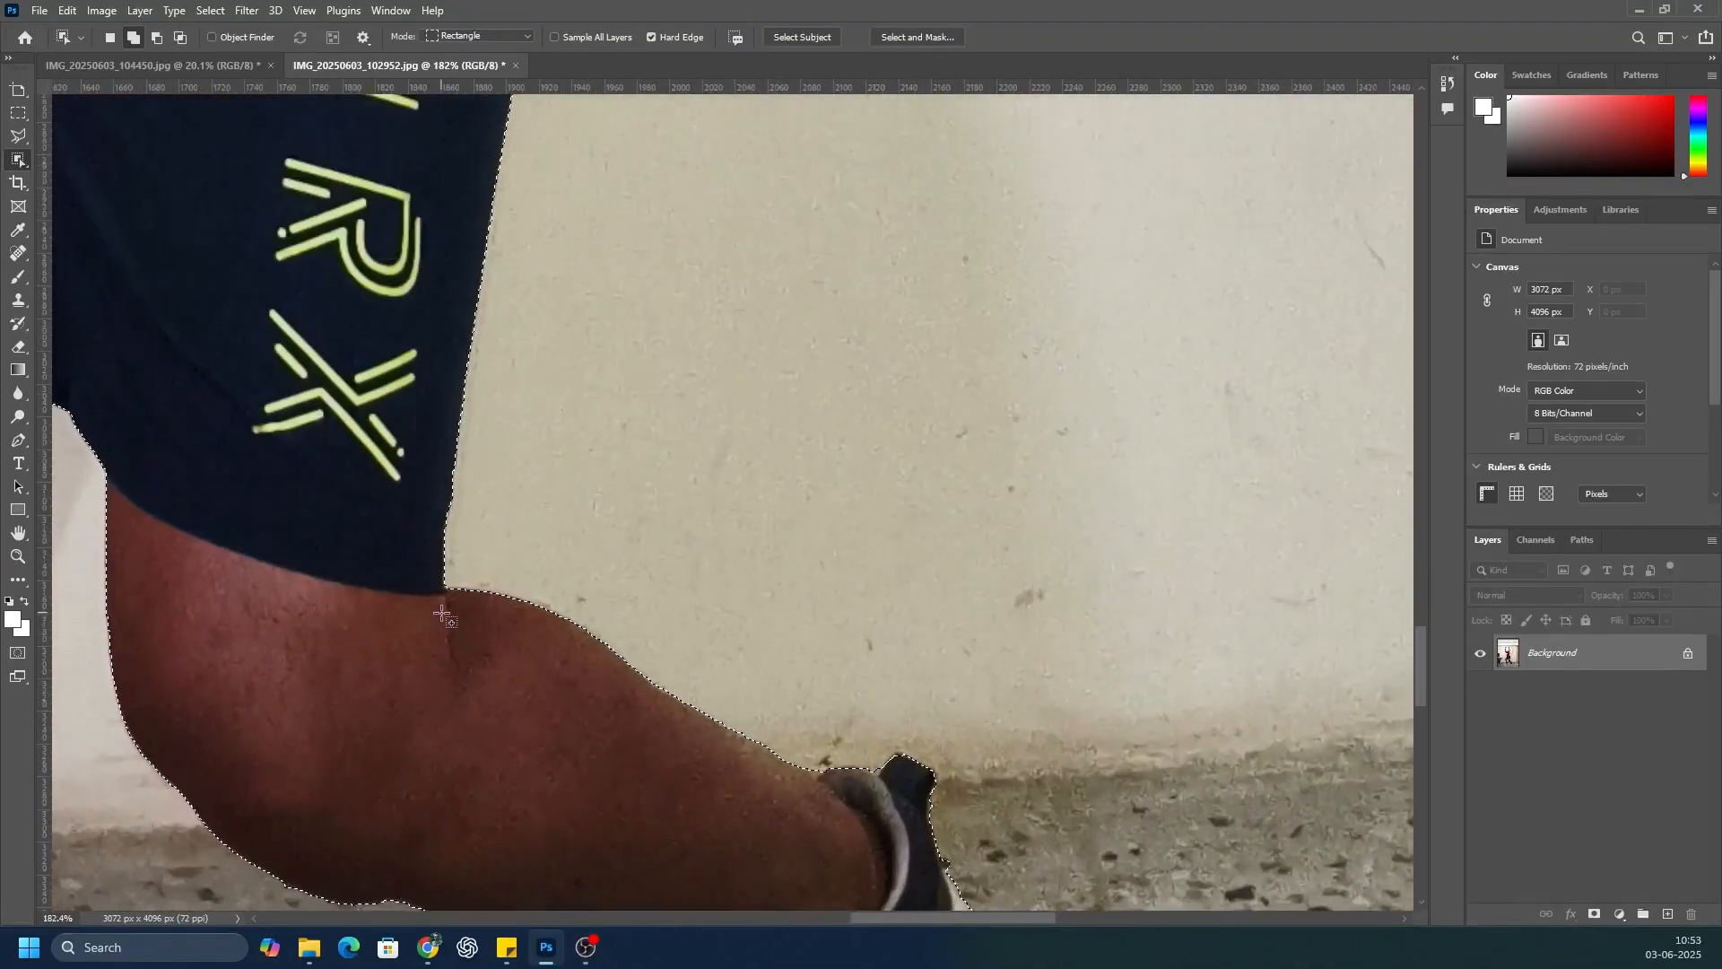
{"action": "scroll", "coordinate": [443, 616], "scroll_direction": "up", "scroll_amount": 8}
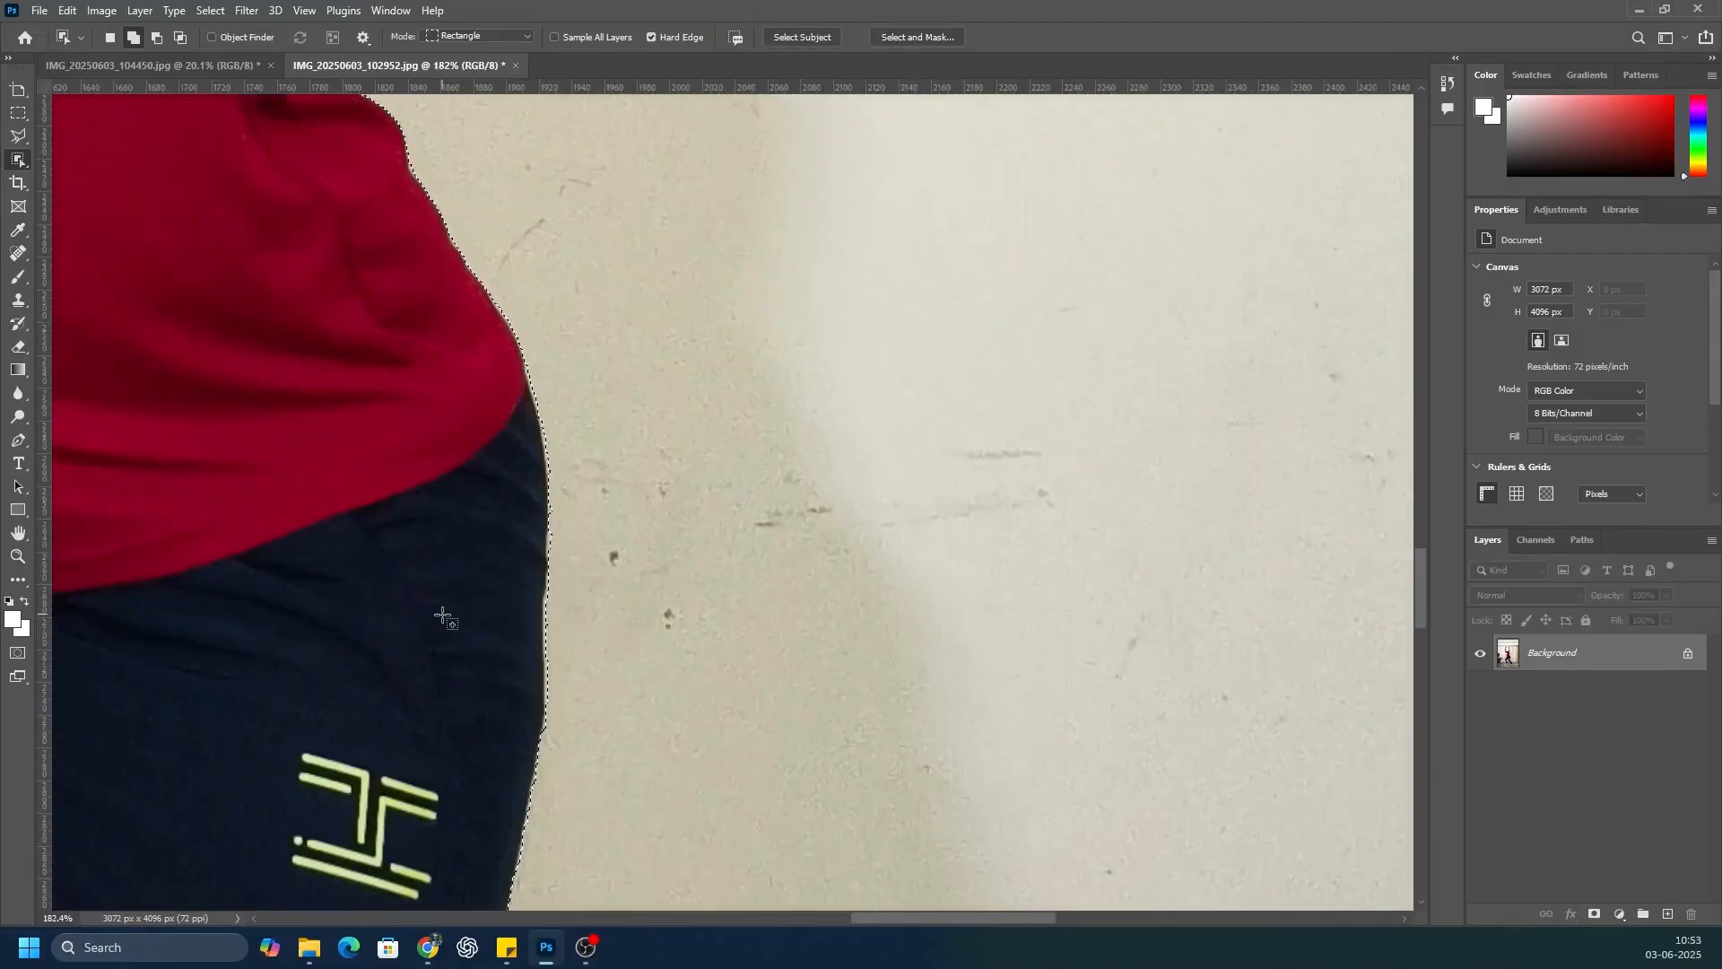
{"action": "scroll", "coordinate": [443, 615], "scroll_direction": "down", "scroll_amount": 3}
{"action": "scroll", "coordinate": [443, 616], "scroll_direction": "up", "scroll_amount": 10}
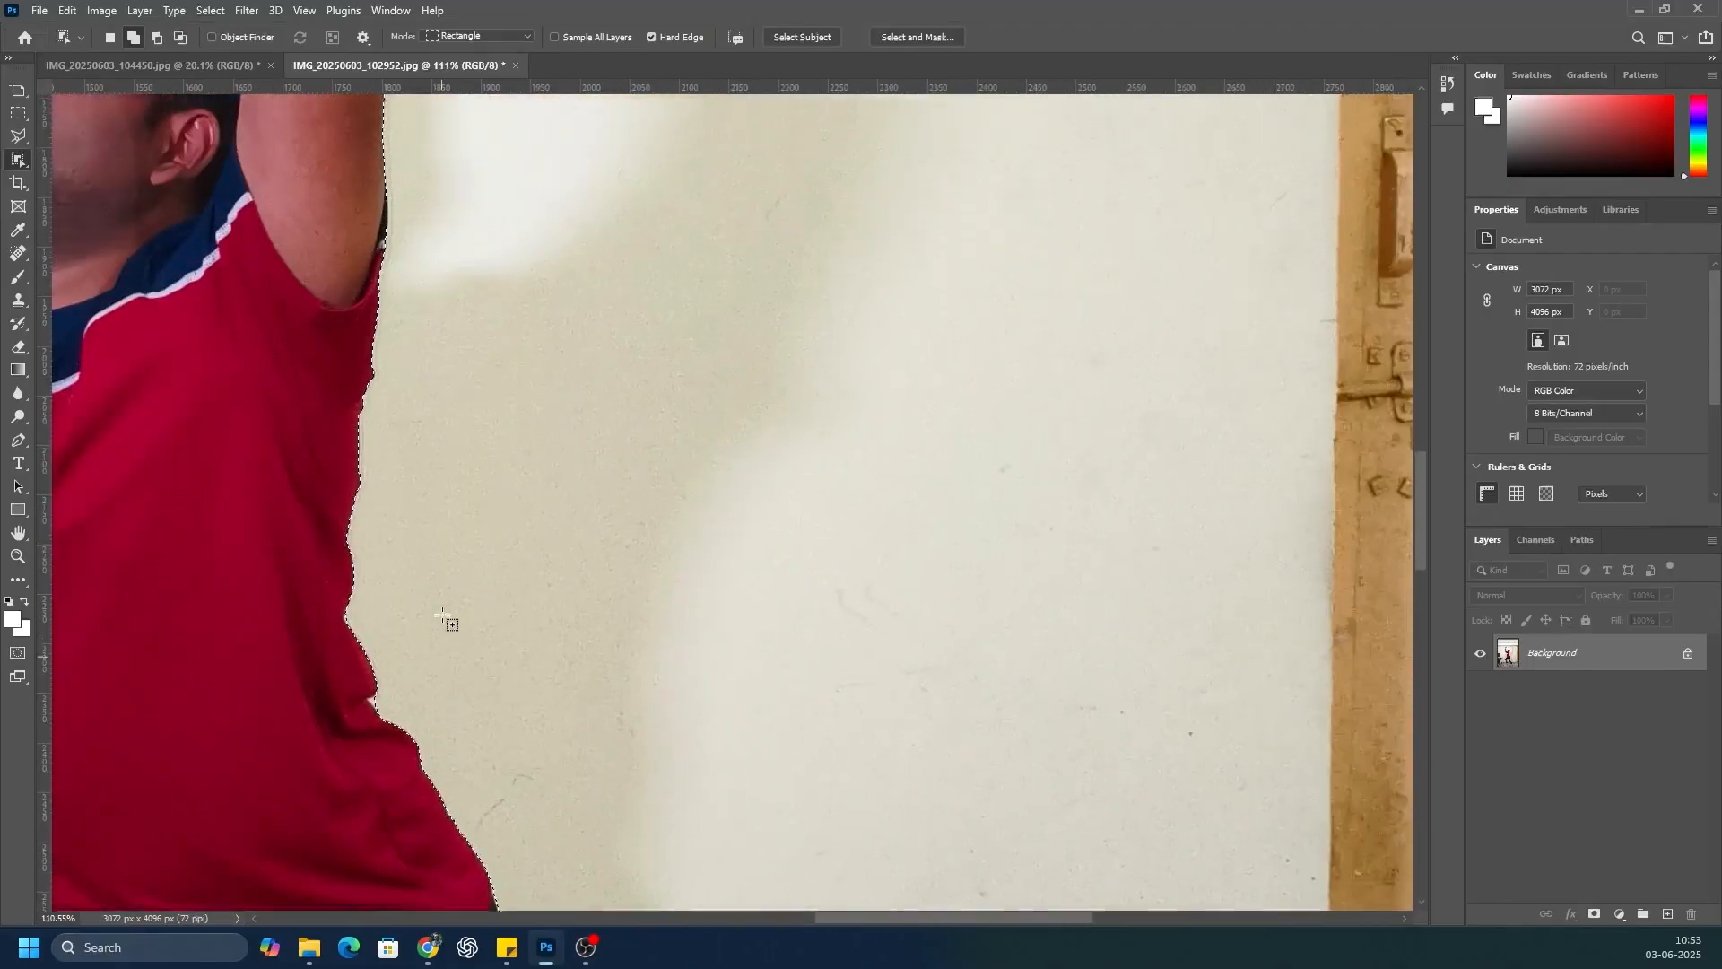
{"action": "scroll", "coordinate": [443, 615], "scroll_direction": "up", "scroll_amount": 5}
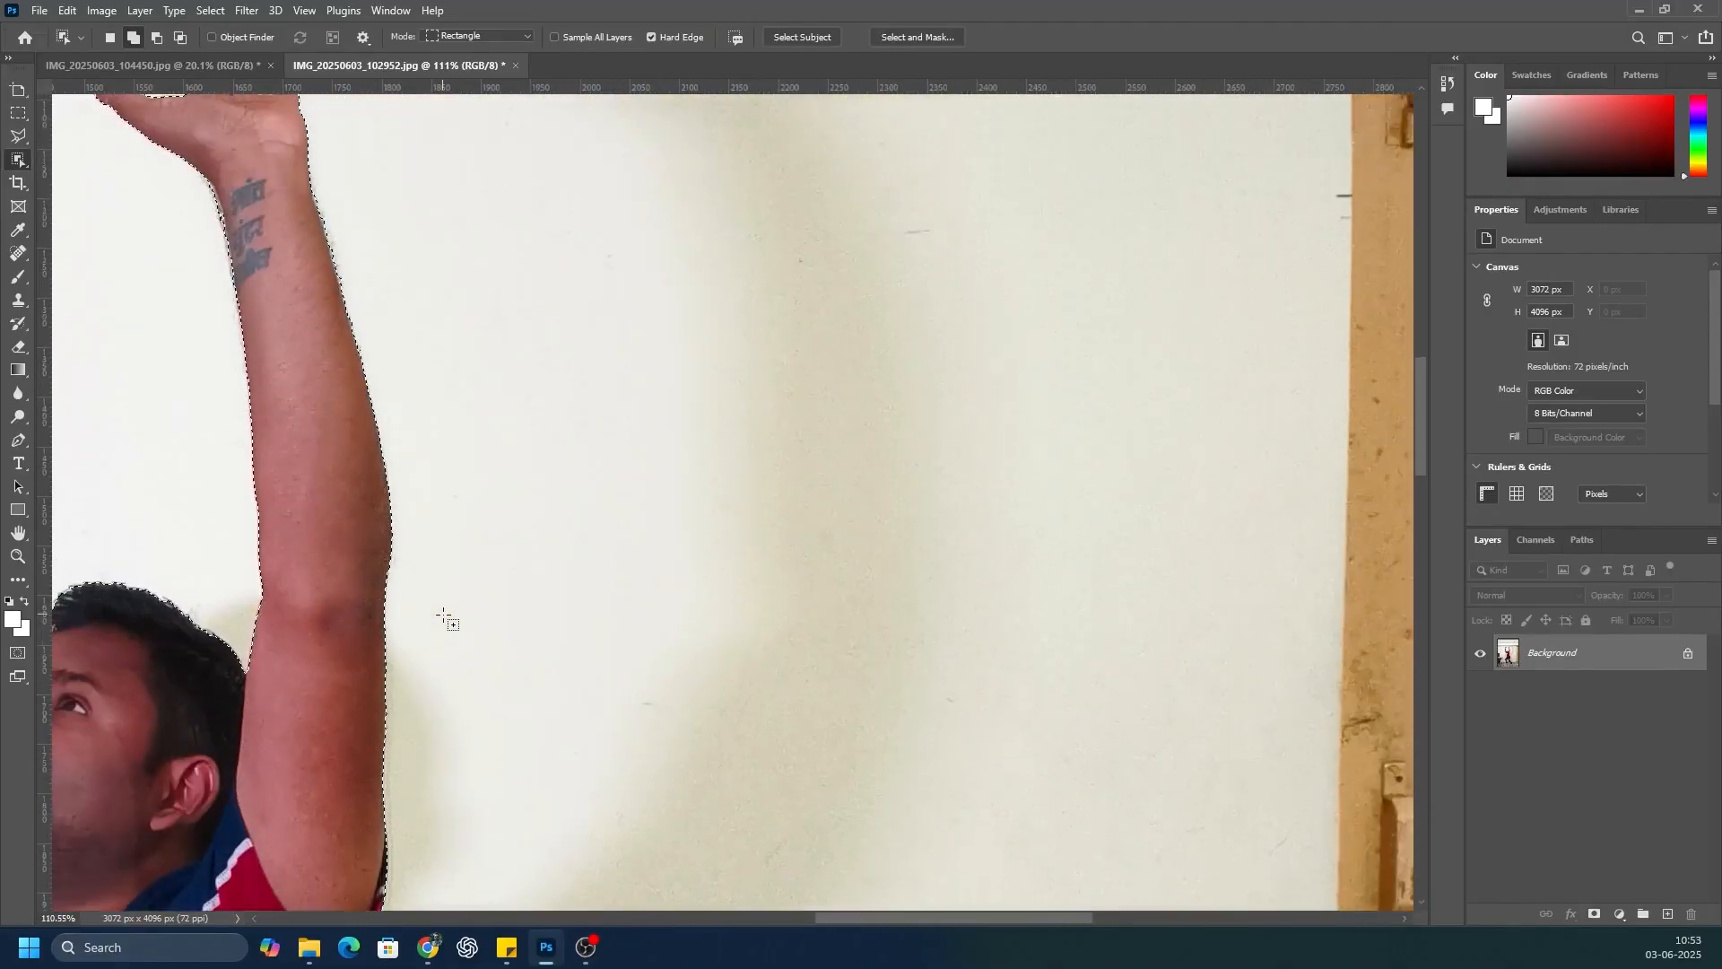
{"action": "left_click_drag", "start_coordinate": [885, 923], "coordinate": [810, 915]}
{"action": "scroll", "coordinate": [550, 357], "scroll_direction": "up", "scroll_amount": 6}
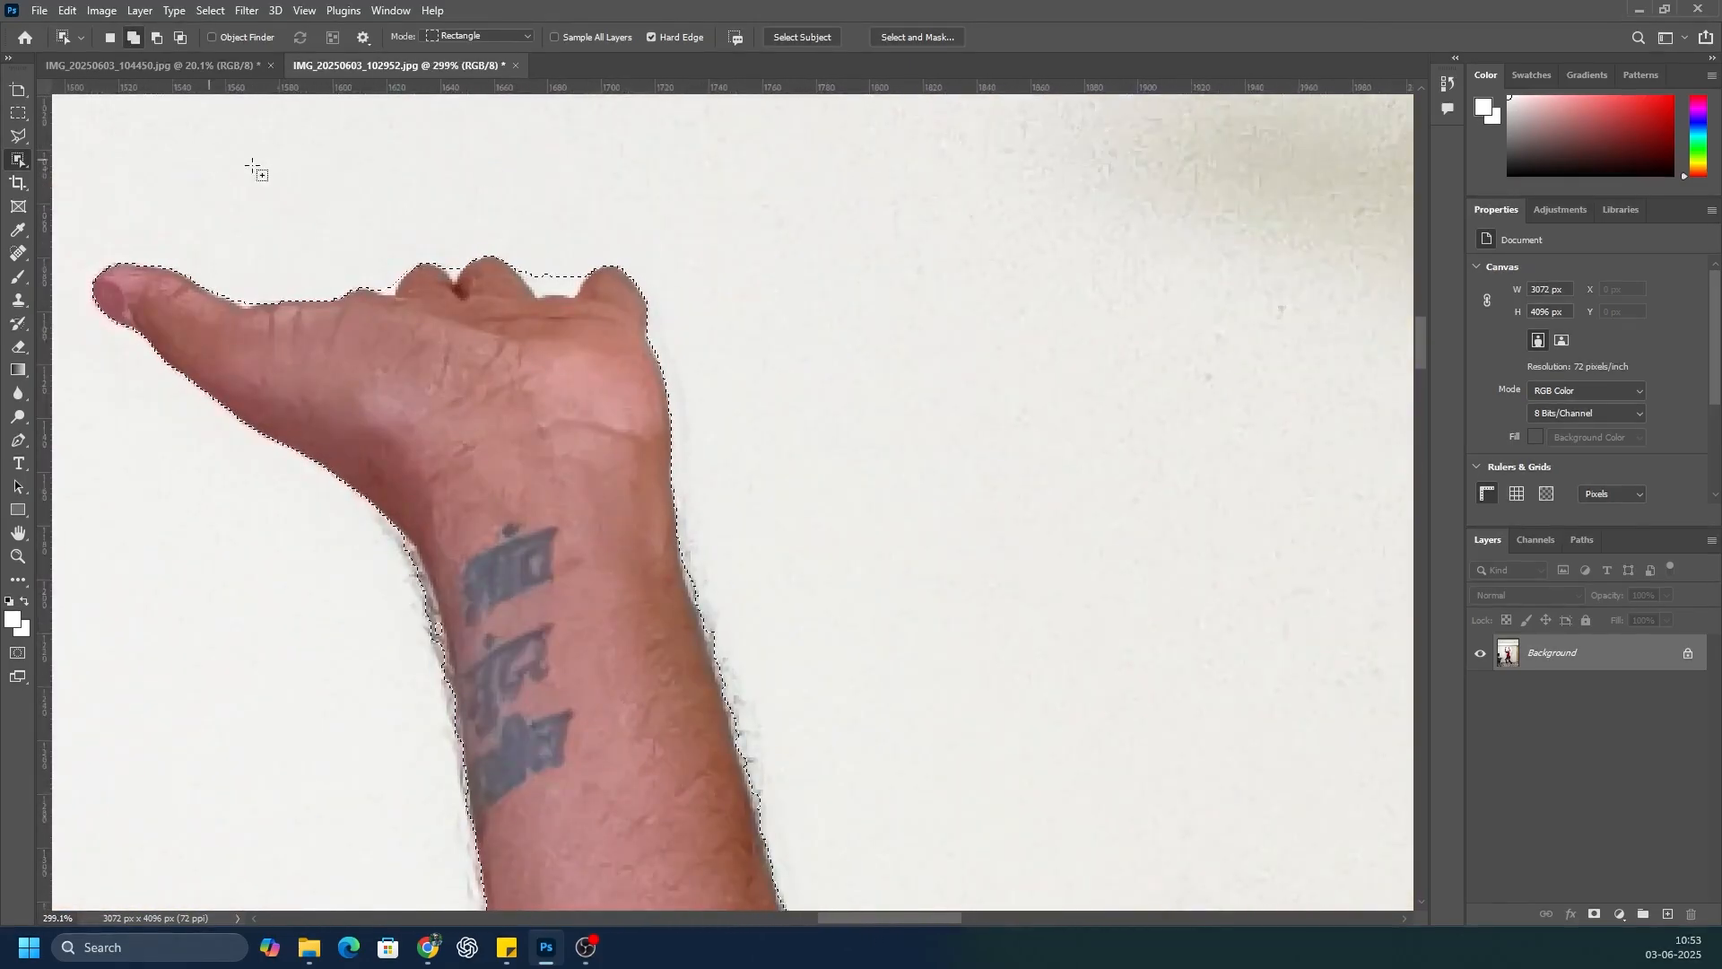
{"action": "scroll", "coordinate": [421, 229], "scroll_direction": "down", "scroll_amount": 6}
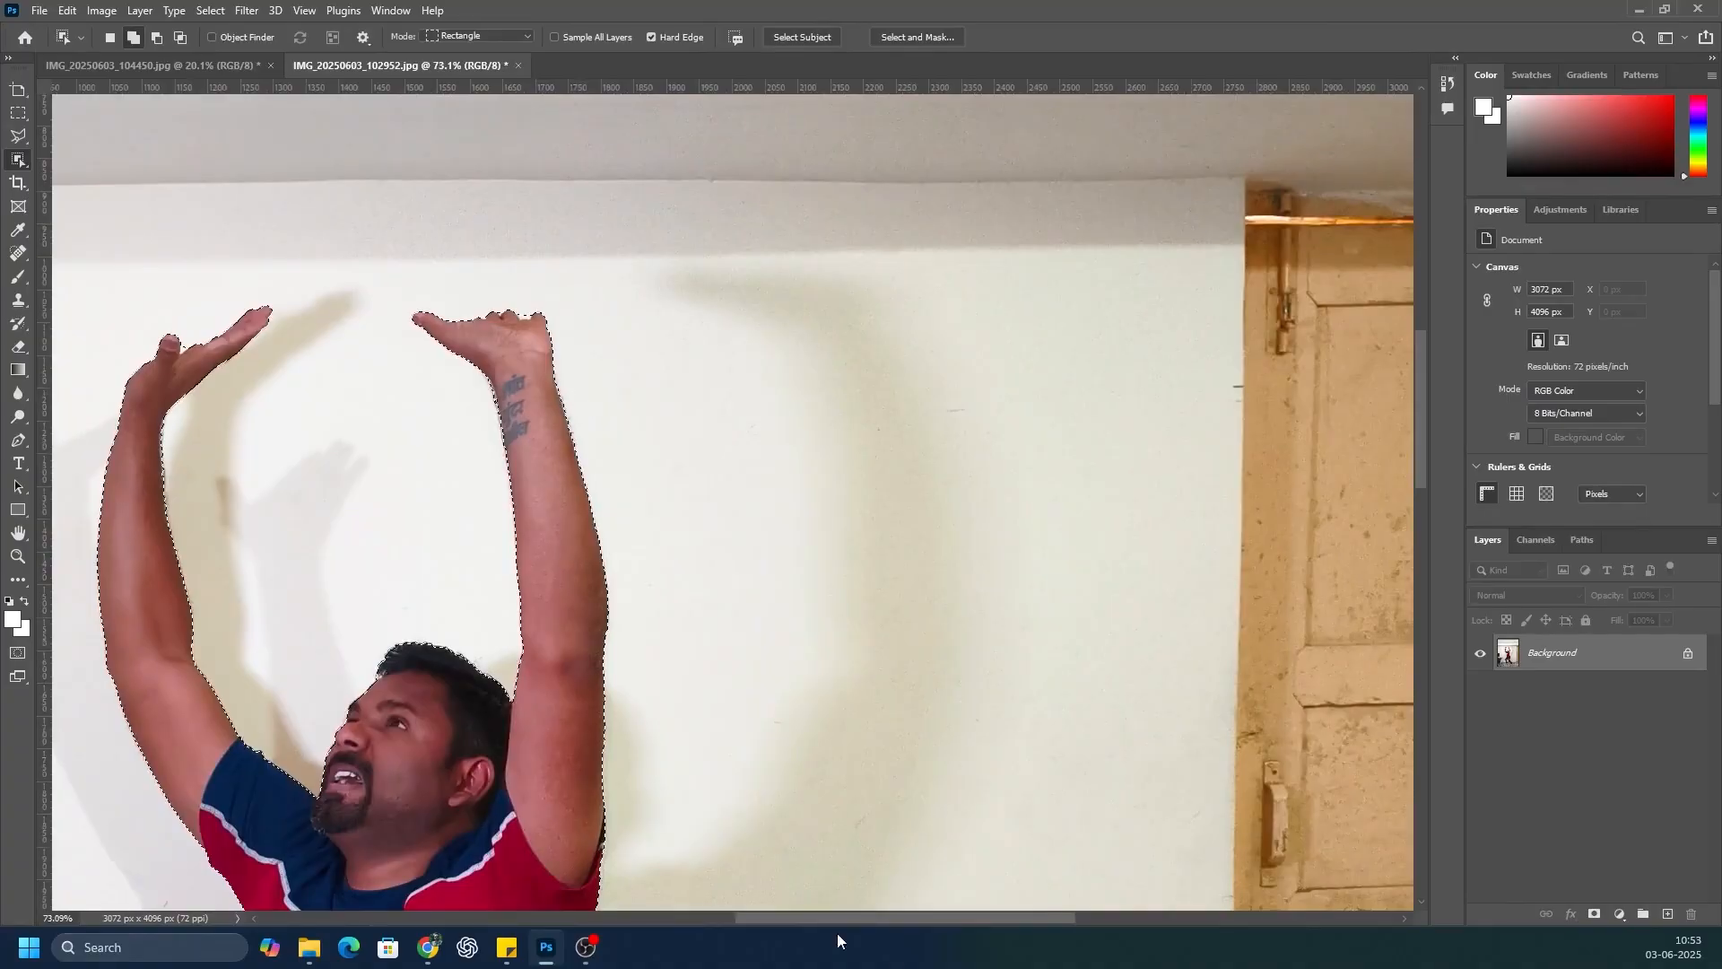
{"action": "scroll", "coordinate": [359, 779], "scroll_direction": "up", "scroll_amount": 3}
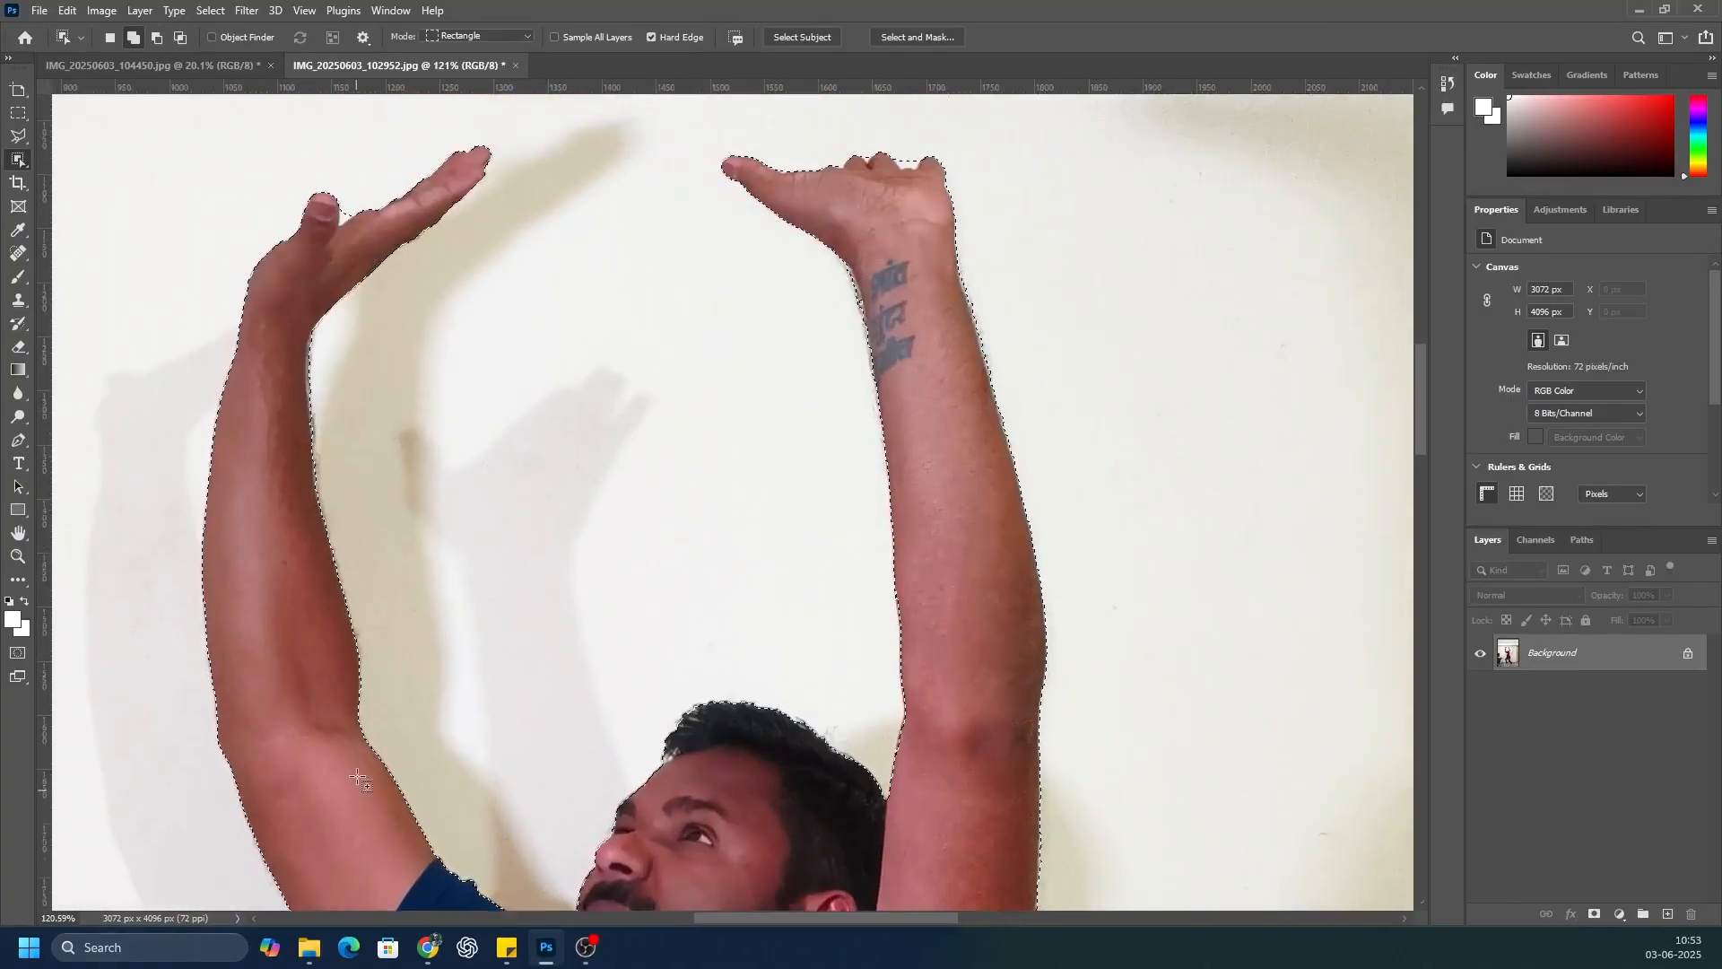
{"action": "scroll", "coordinate": [356, 769], "scroll_direction": "down", "scroll_amount": 5}
{"action": "scroll", "coordinate": [356, 761], "scroll_direction": "down", "scroll_amount": 8}
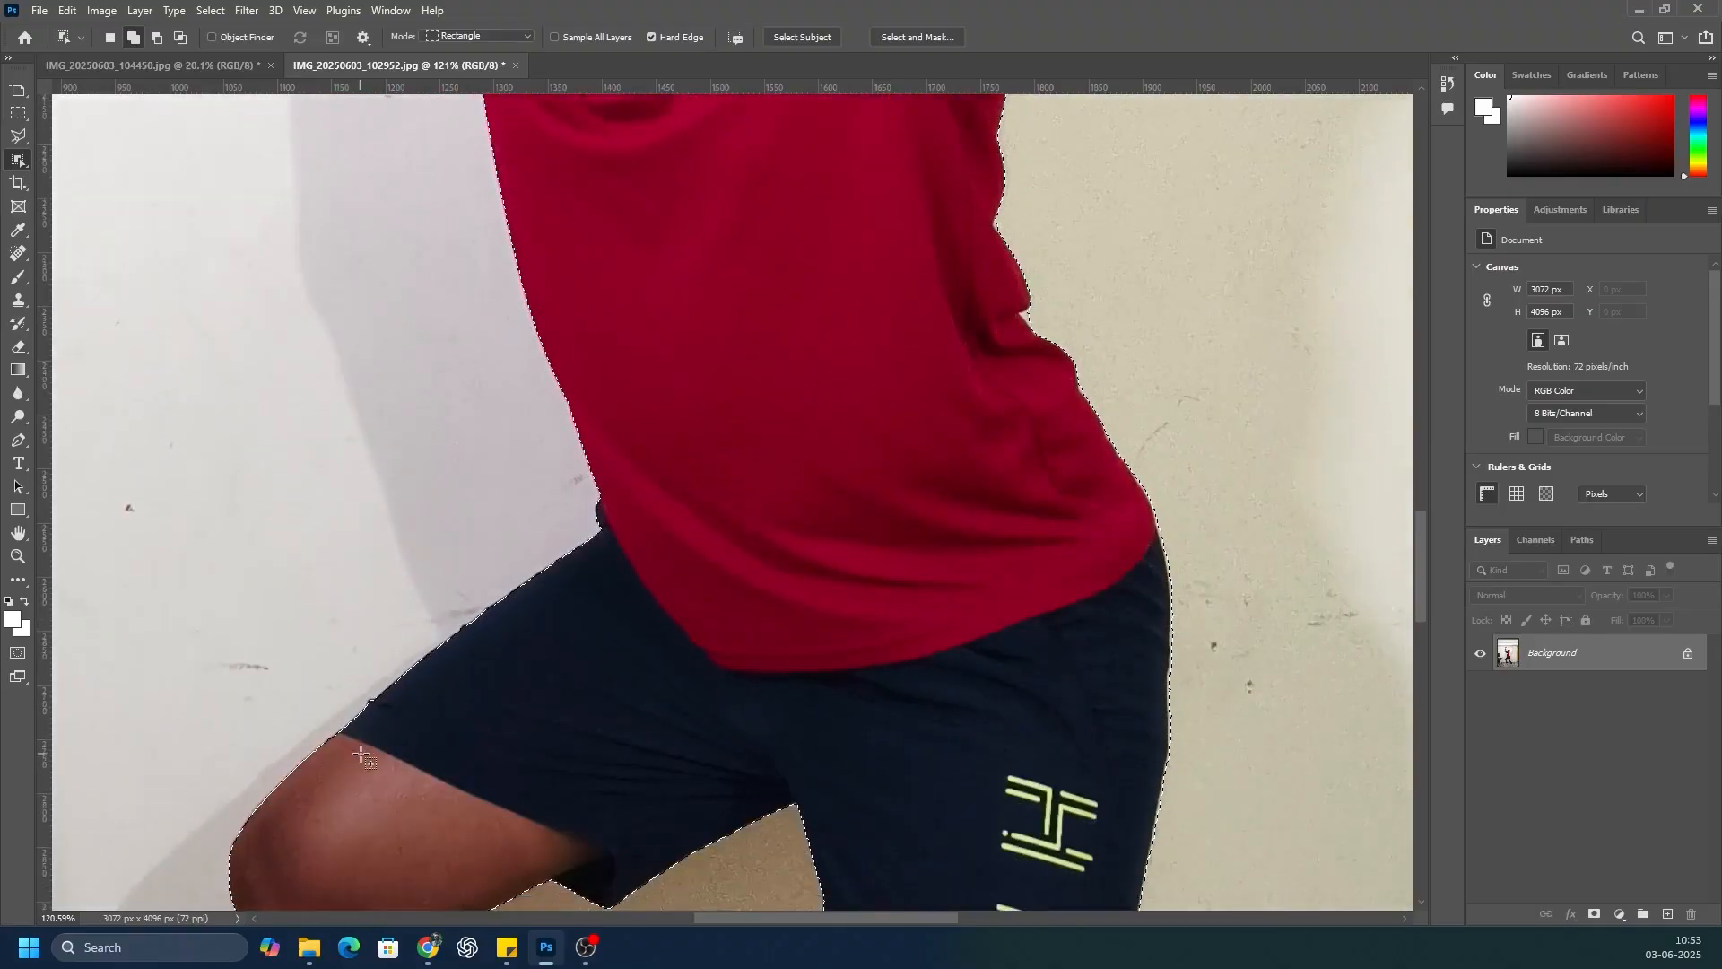
{"action": "scroll", "coordinate": [362, 756], "scroll_direction": "down", "scroll_amount": 8}
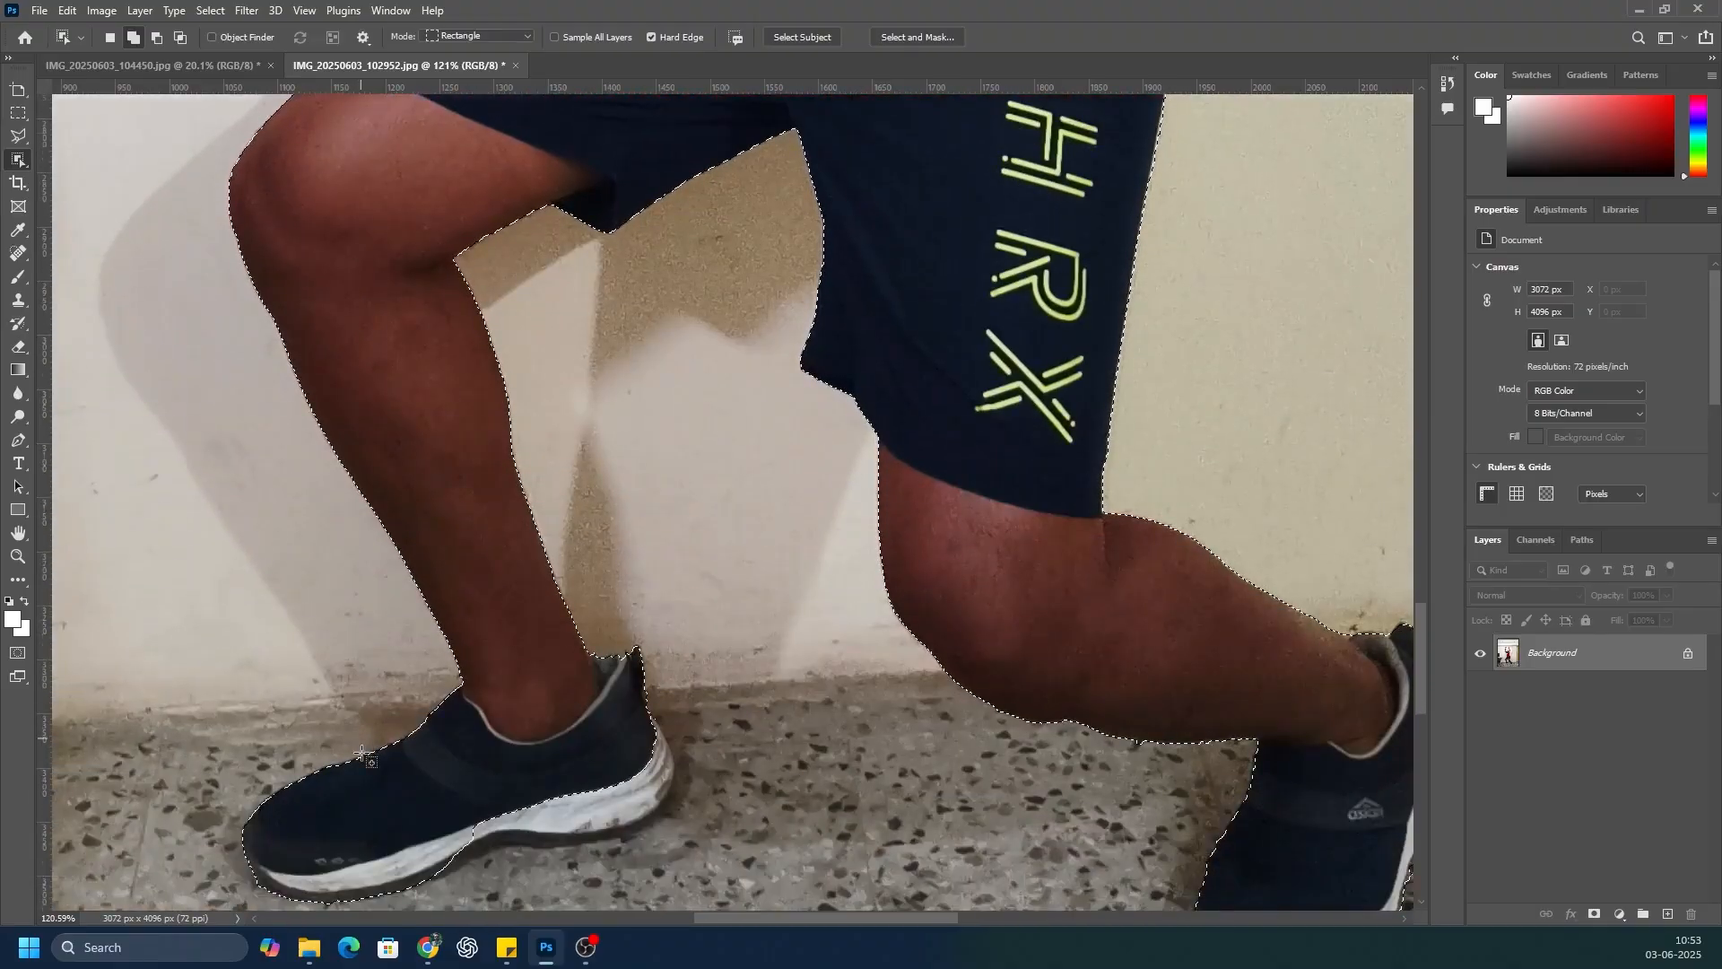
{"action": "scroll", "coordinate": [361, 756], "scroll_direction": "down", "scroll_amount": 2}
Step: Add the missing heel and sole of the front shoe to the selection with the Polygonal Lasso tool
{"action": "scroll", "coordinate": [560, 818], "scroll_direction": "up", "scroll_amount": 4}
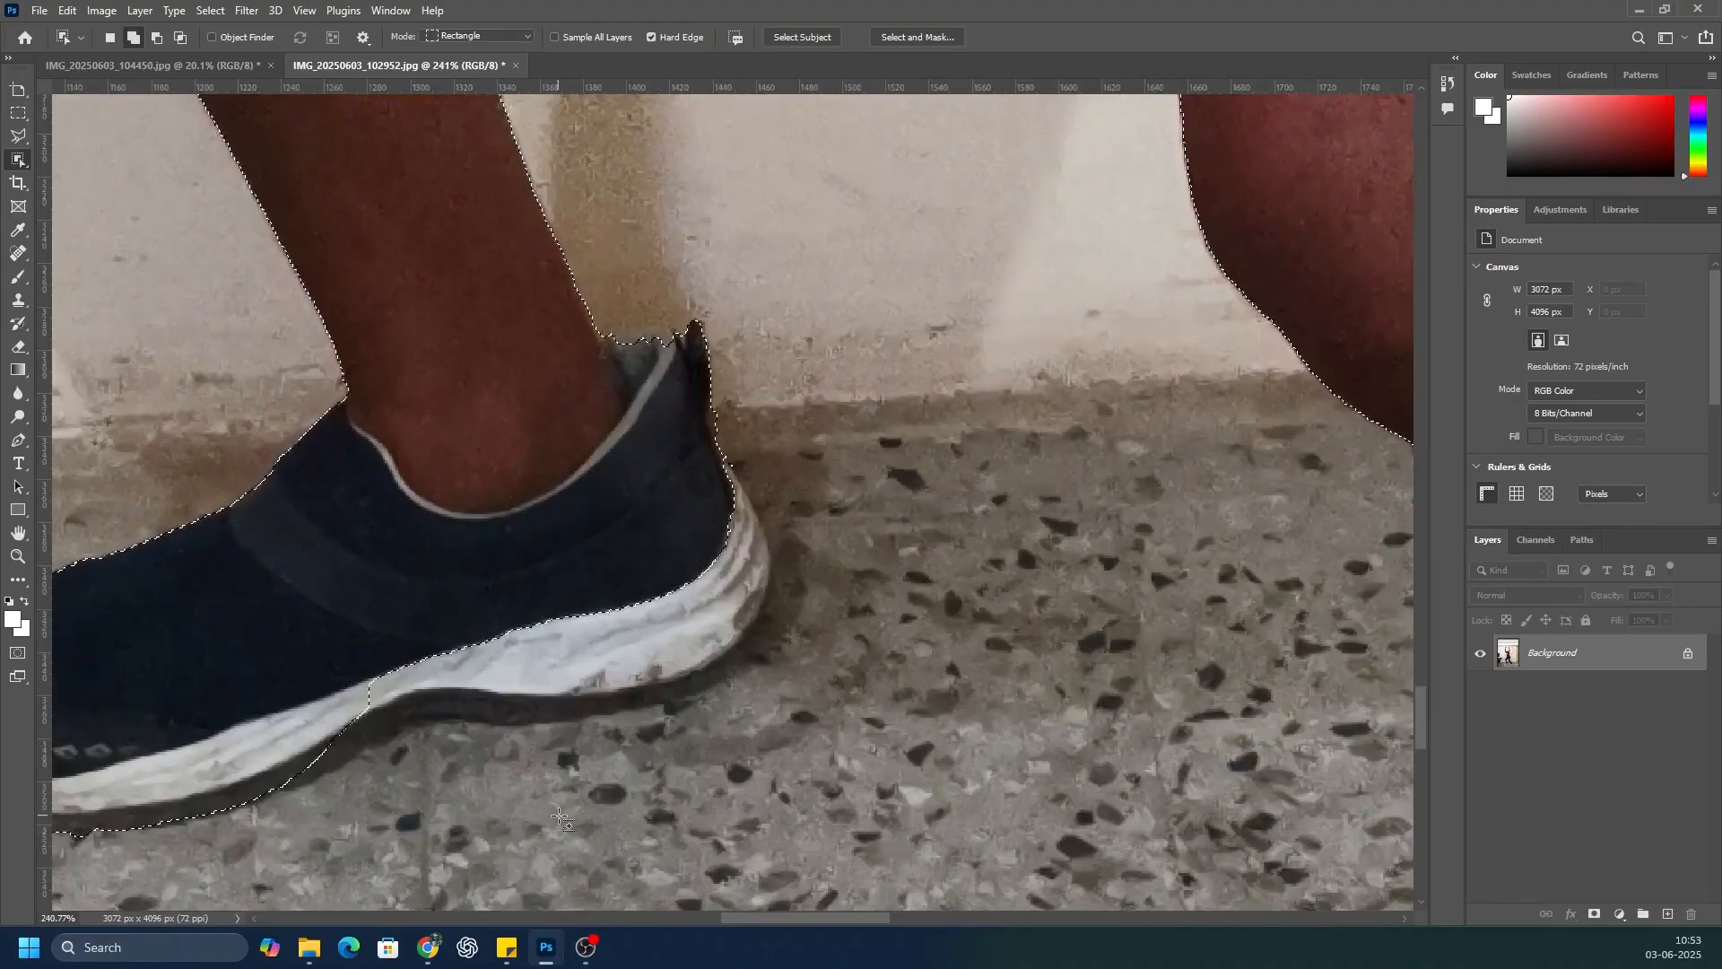
{"action": "key", "text": "l"}
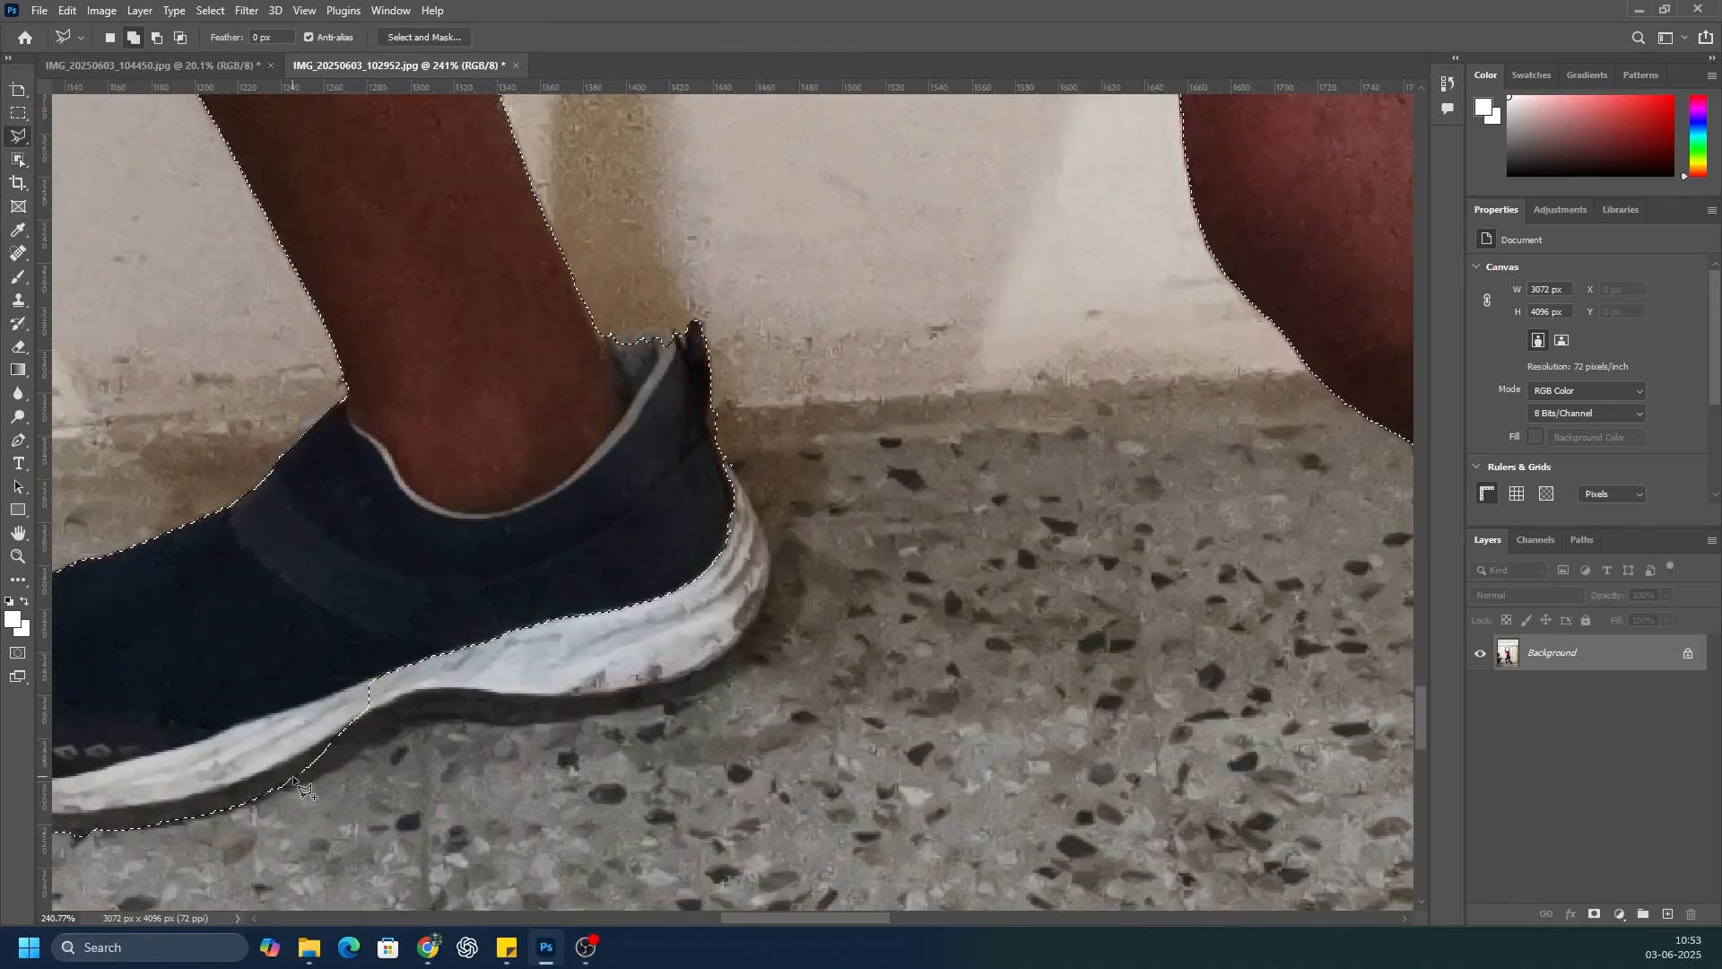
{"action": "left_click", "coordinate": [534, 722]}
{"action": "left_click", "coordinate": [672, 699]}
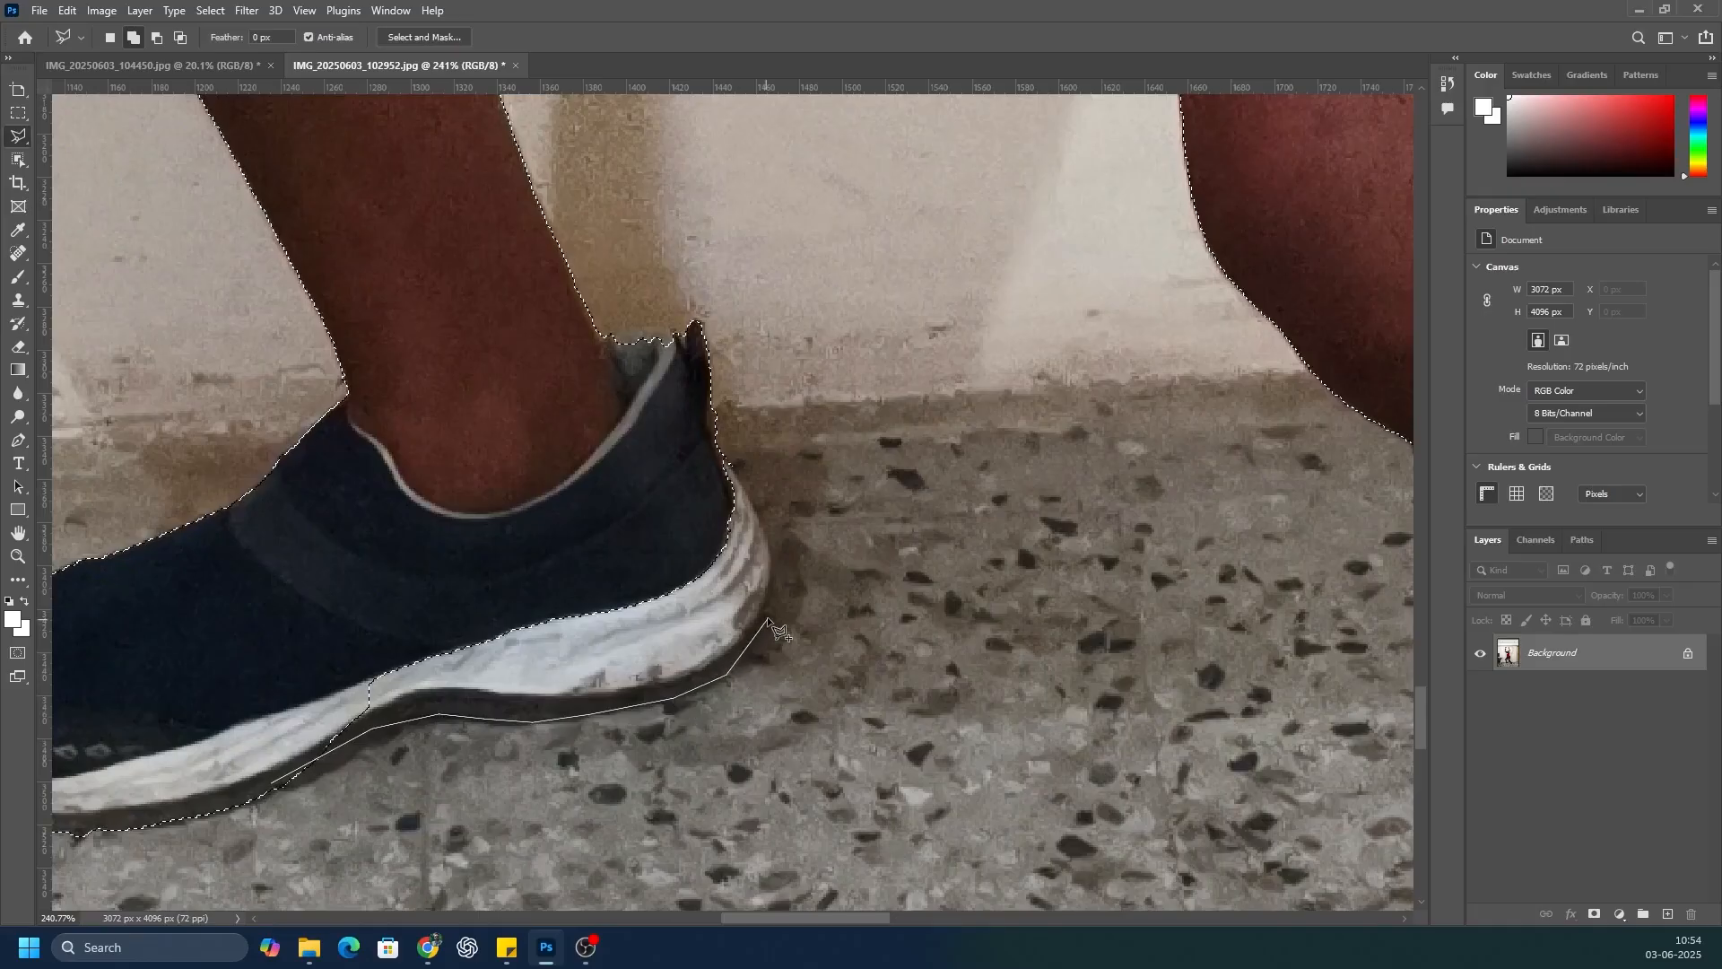
{"action": "left_click", "coordinate": [722, 451]}
{"action": "left_click", "coordinate": [532, 562]}
{"action": "left_click", "coordinate": [235, 661]}
{"action": "left_click", "coordinate": [272, 788]}
{"action": "scroll", "coordinate": [474, 656], "scroll_direction": "down", "scroll_amount": 10}
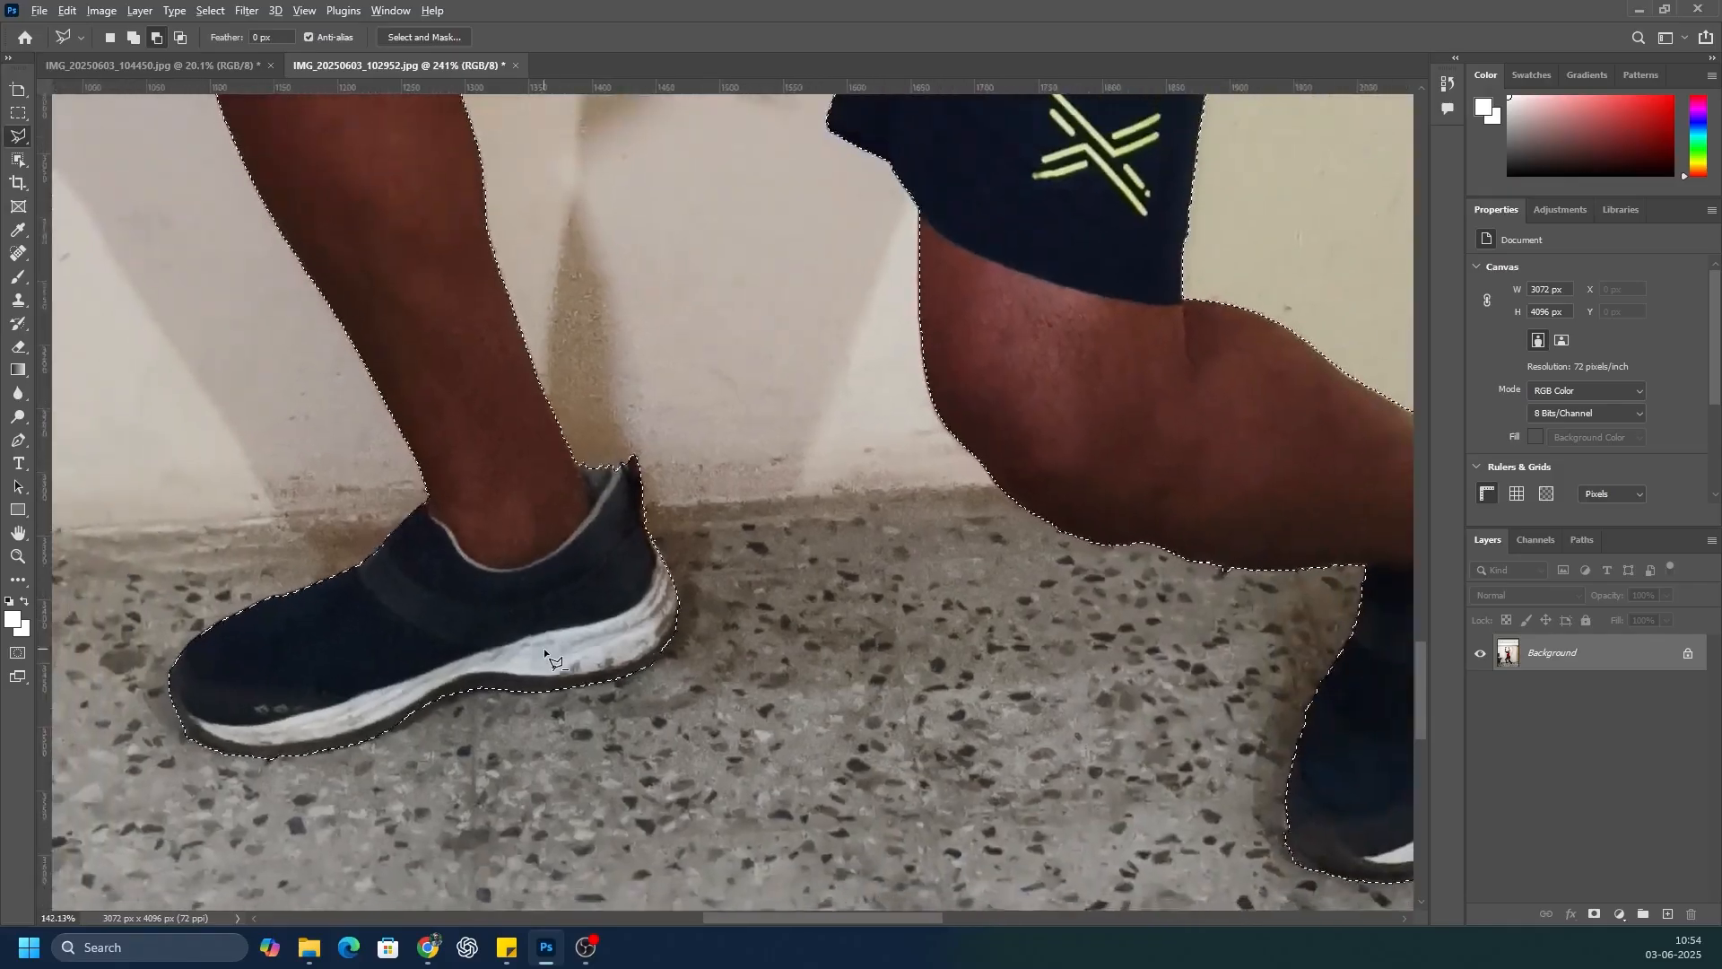
Step: Copy the selected man to a new layer, duplicate that layer, and hide Background and Layer 1
{"action": "scroll", "coordinate": [543, 653], "scroll_direction": "down", "scroll_amount": 2}
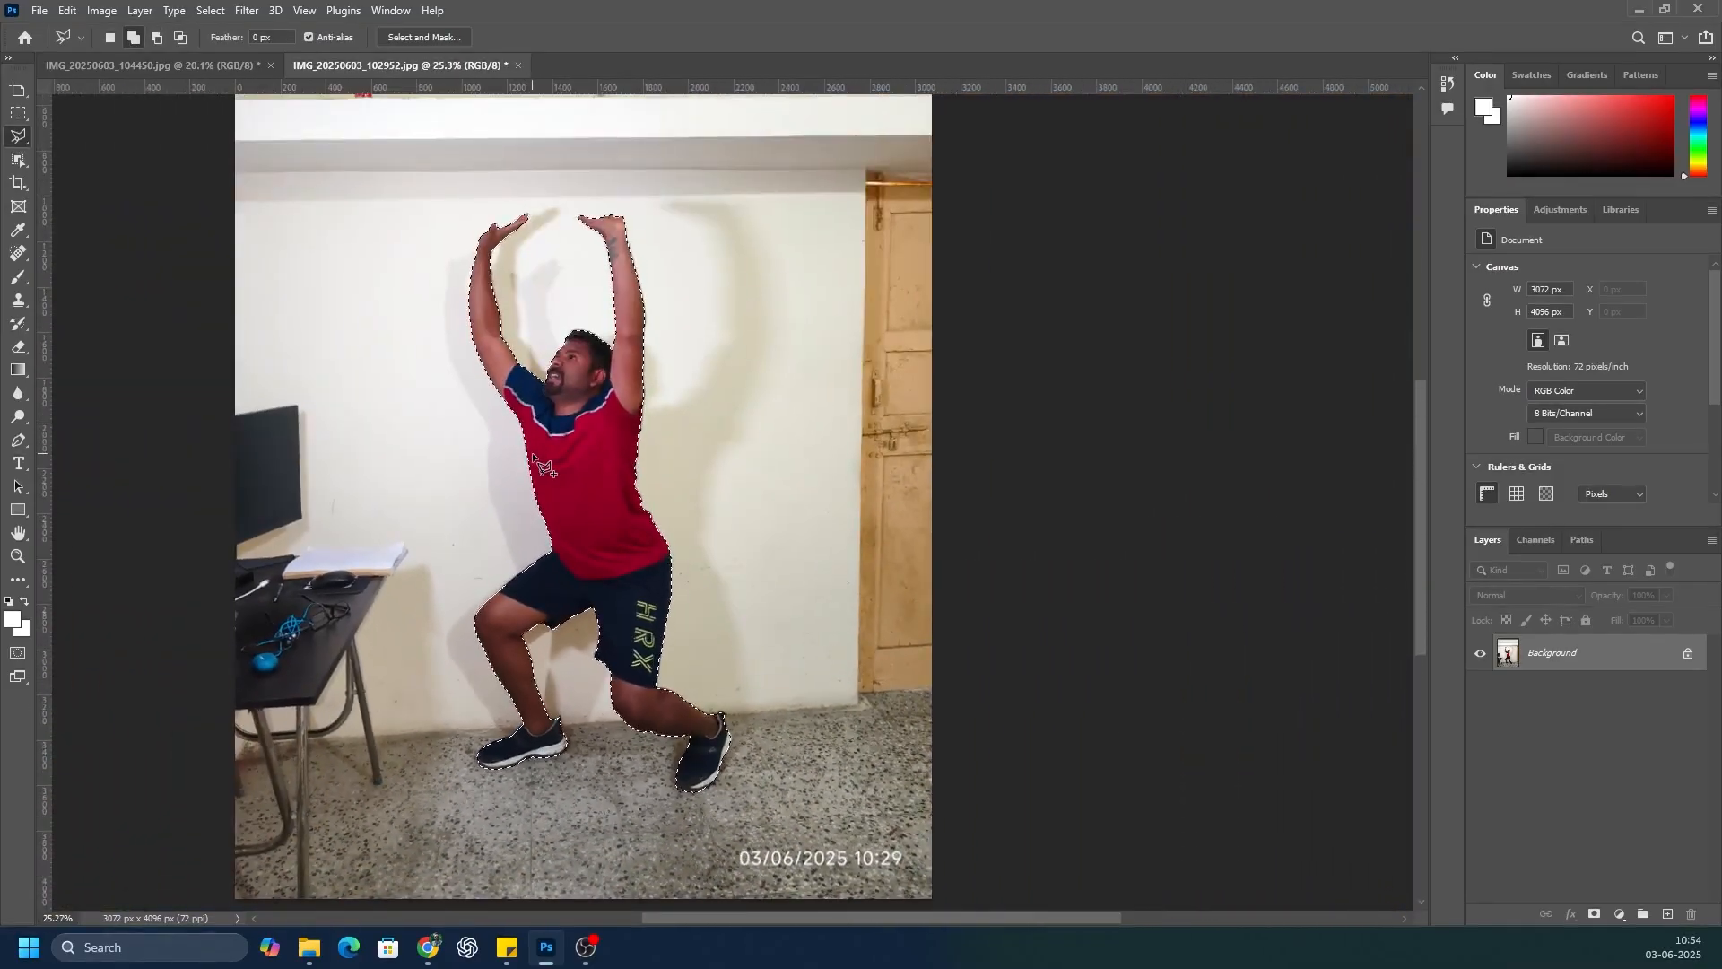
{"action": "key", "text": "ctrl+j"}
{"action": "left_click", "coordinate": [1480, 690]}
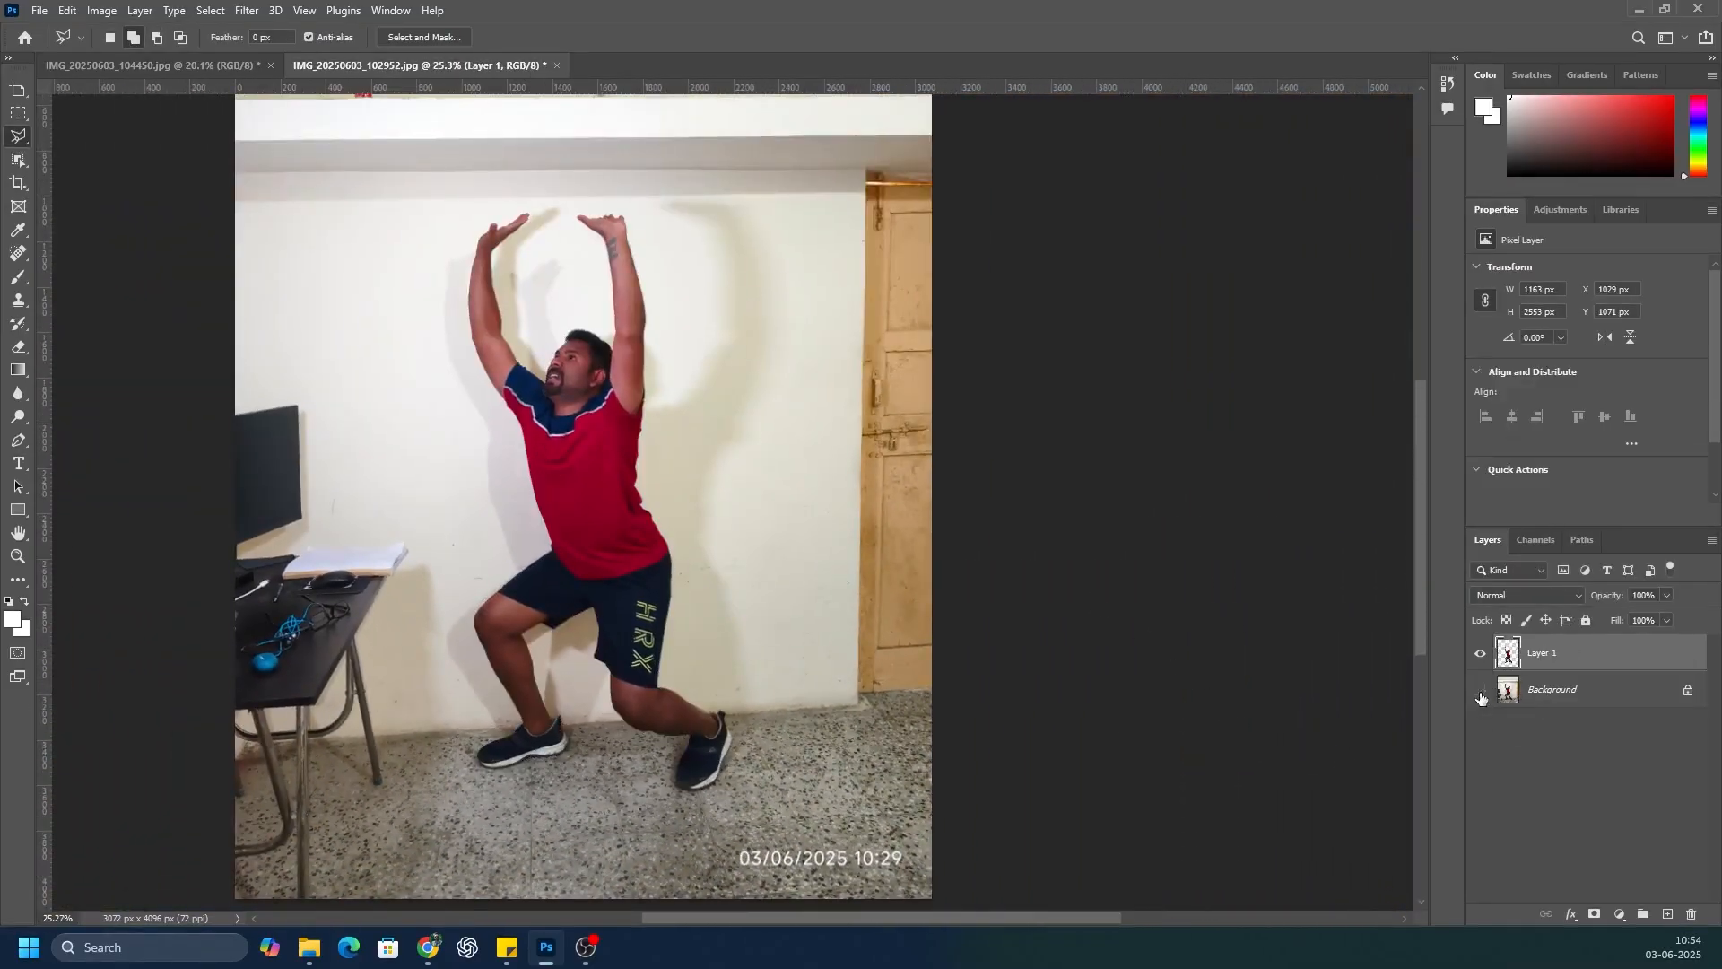
{"action": "key", "text": "ctrl+j"}
{"action": "left_click", "coordinate": [1480, 690]}
{"action": "scroll", "coordinate": [458, 731], "scroll_direction": "up", "scroll_amount": 6}
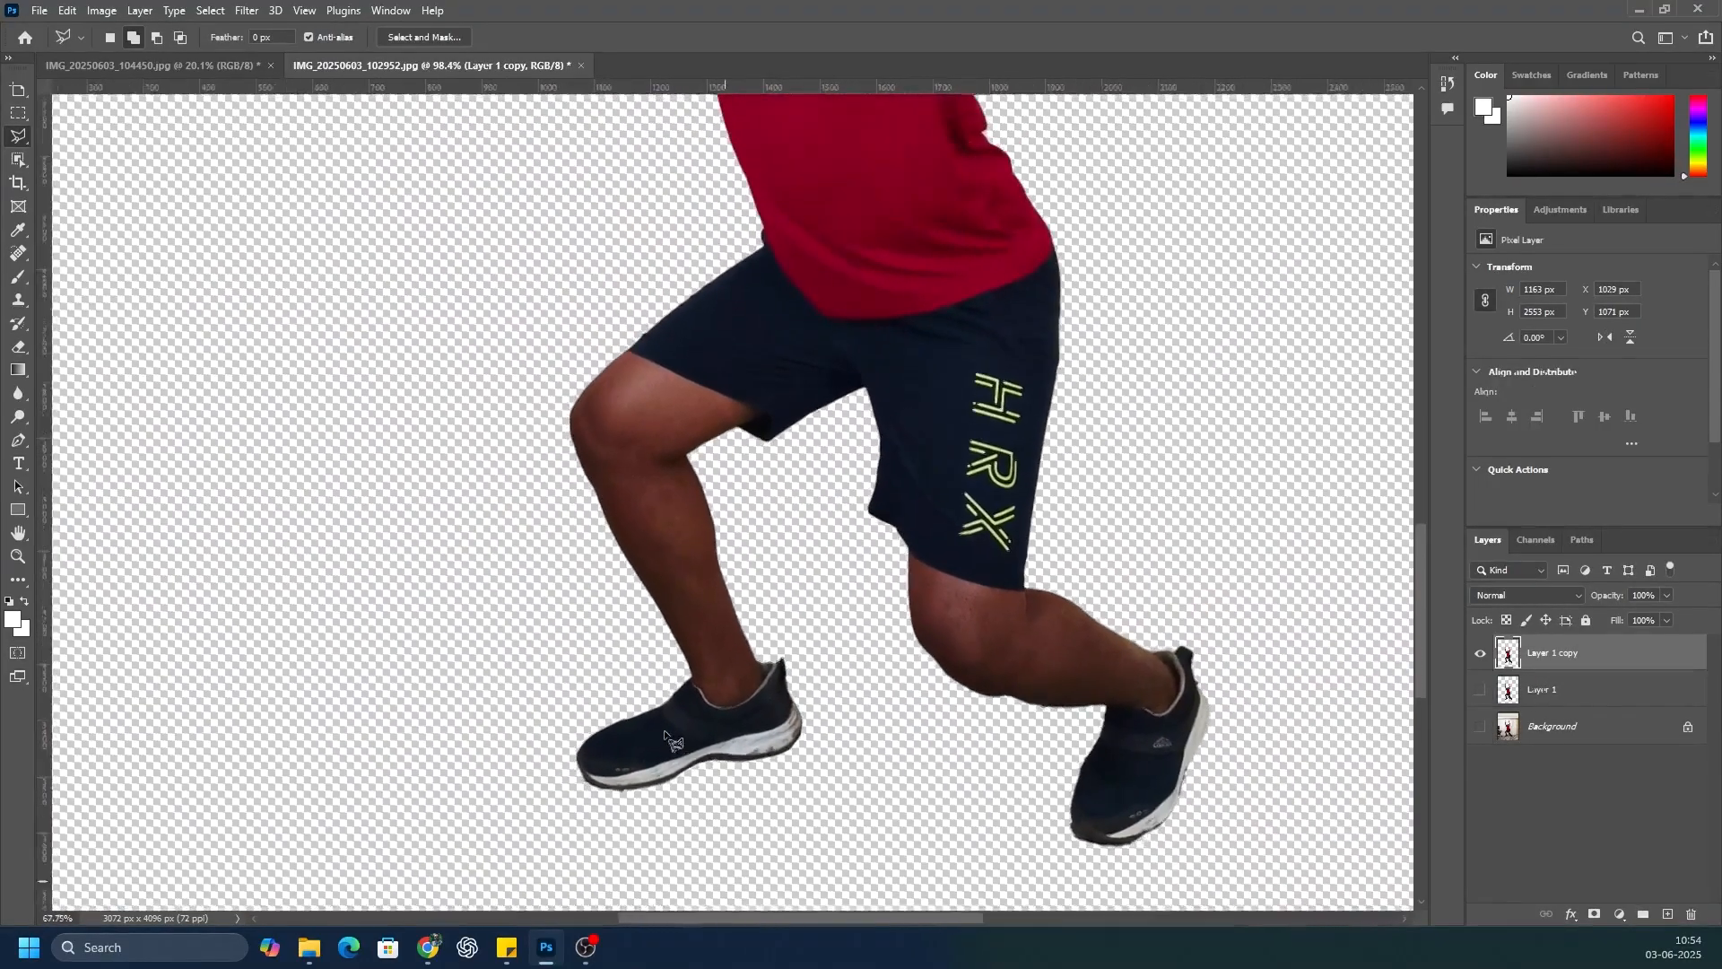
{"action": "scroll", "coordinate": [671, 740], "scroll_direction": "down", "scroll_amount": 2}
Step: Select the bare skin of both legs on Layer 1 copy with the Object Selection tool
{"action": "left_click", "coordinate": [18, 159]}
{"action": "left_click_drag", "start_coordinate": [532, 338], "coordinate": [776, 716]}
{"action": "left_click_drag", "start_coordinate": [955, 619], "coordinate": [1168, 715]}
{"action": "scroll", "coordinate": [937, 763], "scroll_direction": "up", "scroll_amount": 10}
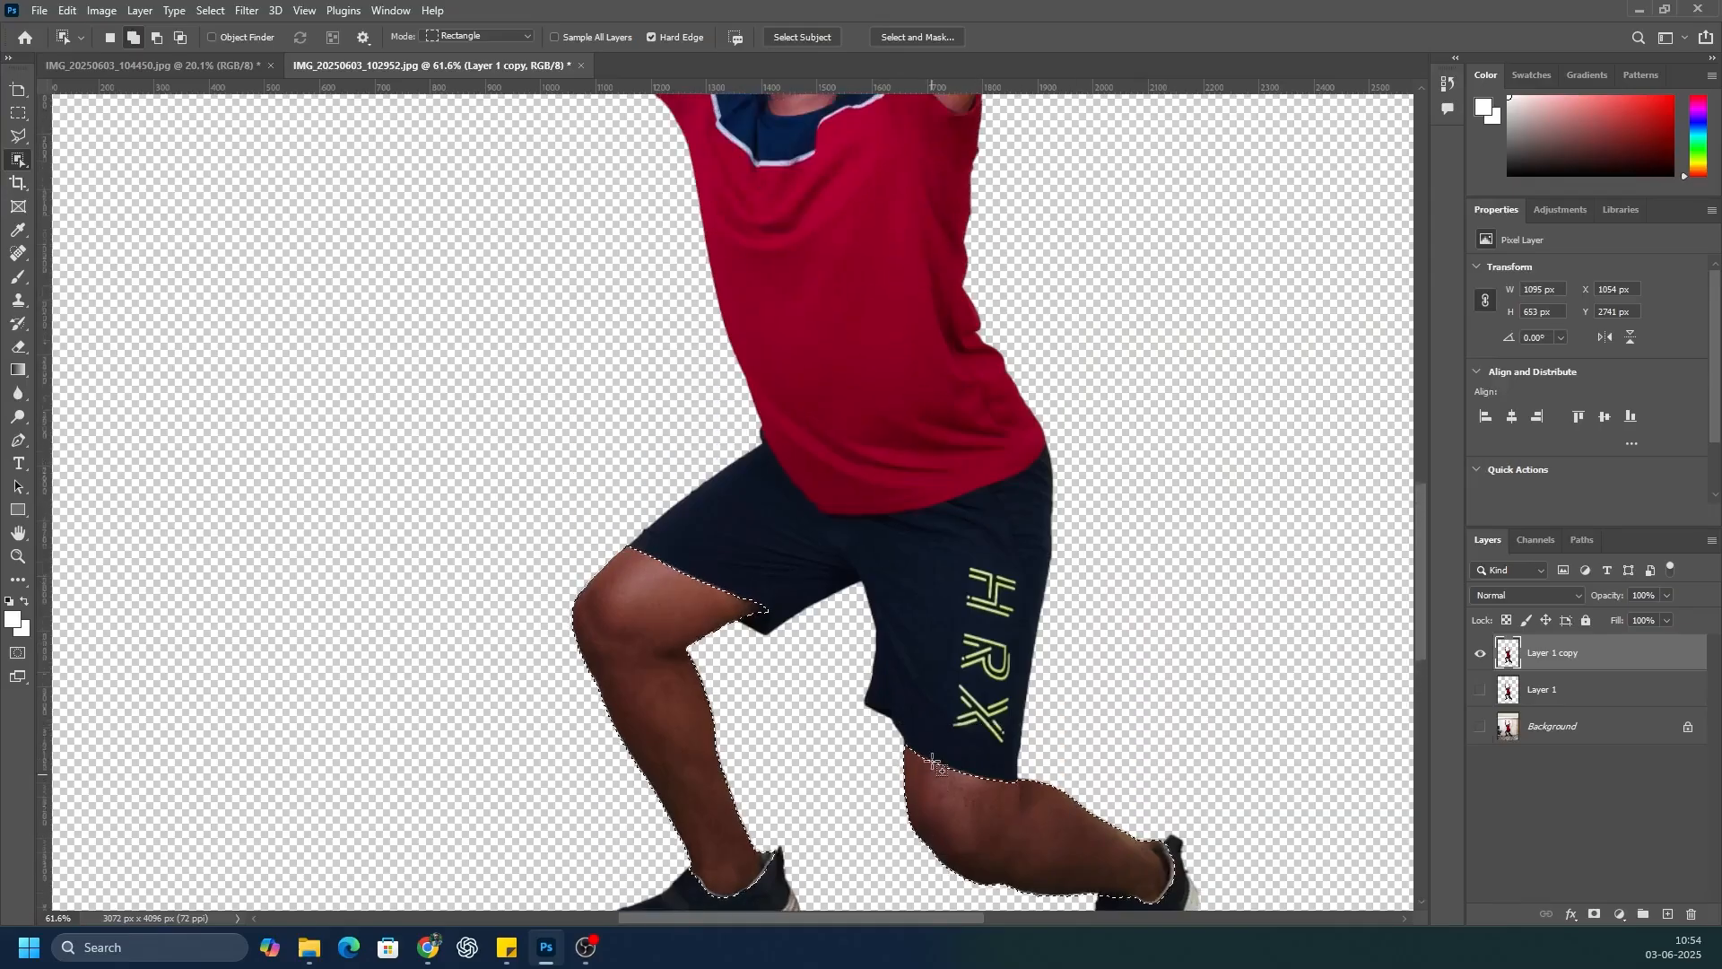
Step: Add both raised arms and the head with neck to the skin selection using the Object Selection tool
{"action": "scroll", "coordinate": [826, 704], "scroll_direction": "up", "scroll_amount": 1}
{"action": "left_click_drag", "start_coordinate": [499, 166], "coordinate": [701, 662]}
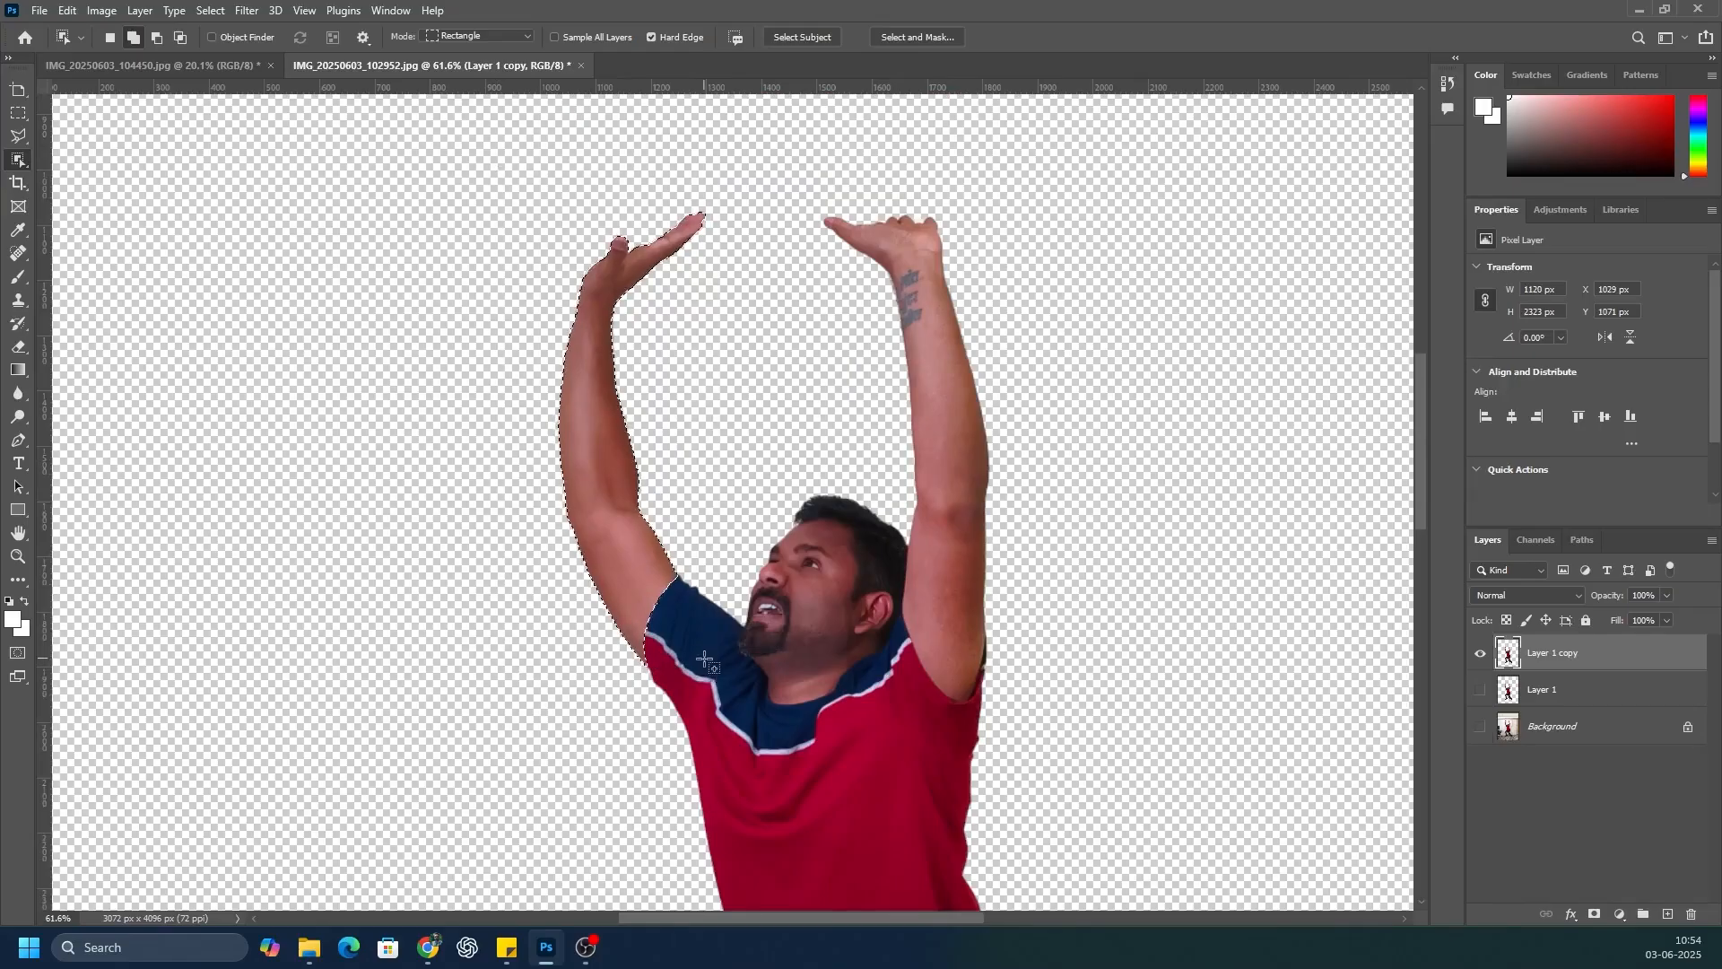
{"action": "left_click_drag", "start_coordinate": [813, 203], "coordinate": [1059, 752]}
{"action": "left_click_drag", "start_coordinate": [719, 459], "coordinate": [923, 732]}
Step: Subtract the hair and shirt collar from the selection with the Polygonal Lasso, tracing along the hairline, ear, neck and arm
{"action": "scroll", "coordinate": [827, 517], "scroll_direction": "up", "scroll_amount": 5}
{"action": "key", "text": "l"}
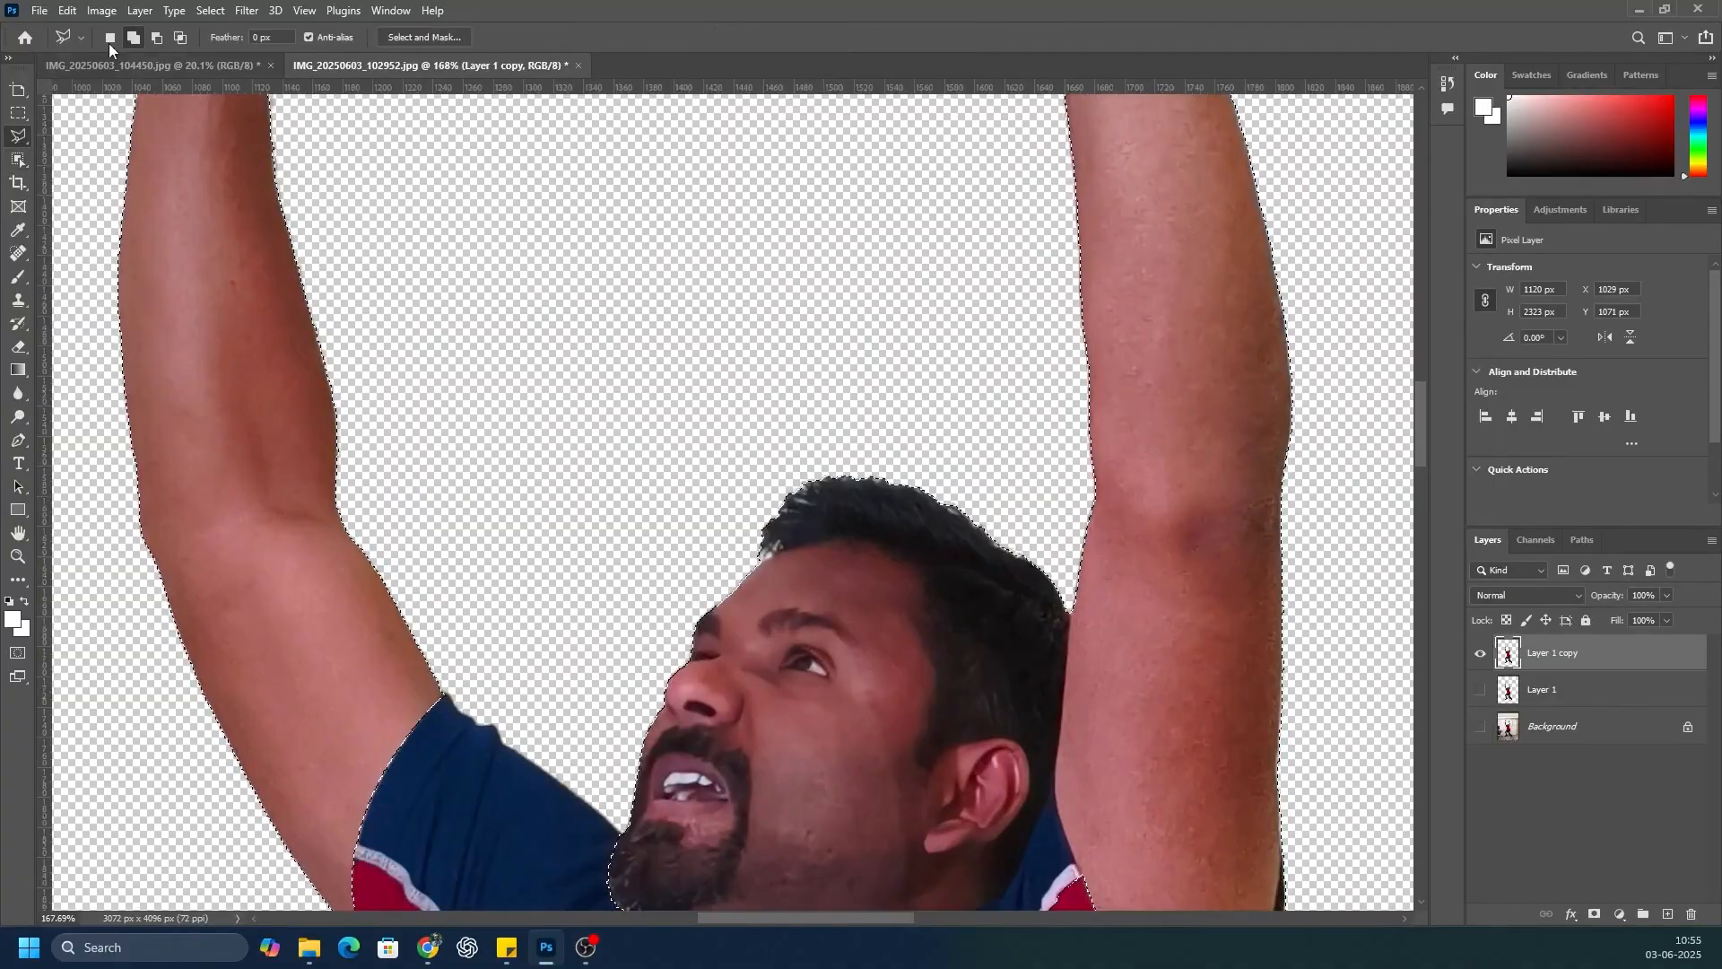
{"action": "scroll", "coordinate": [718, 567], "scroll_direction": "up", "scroll_amount": 3}
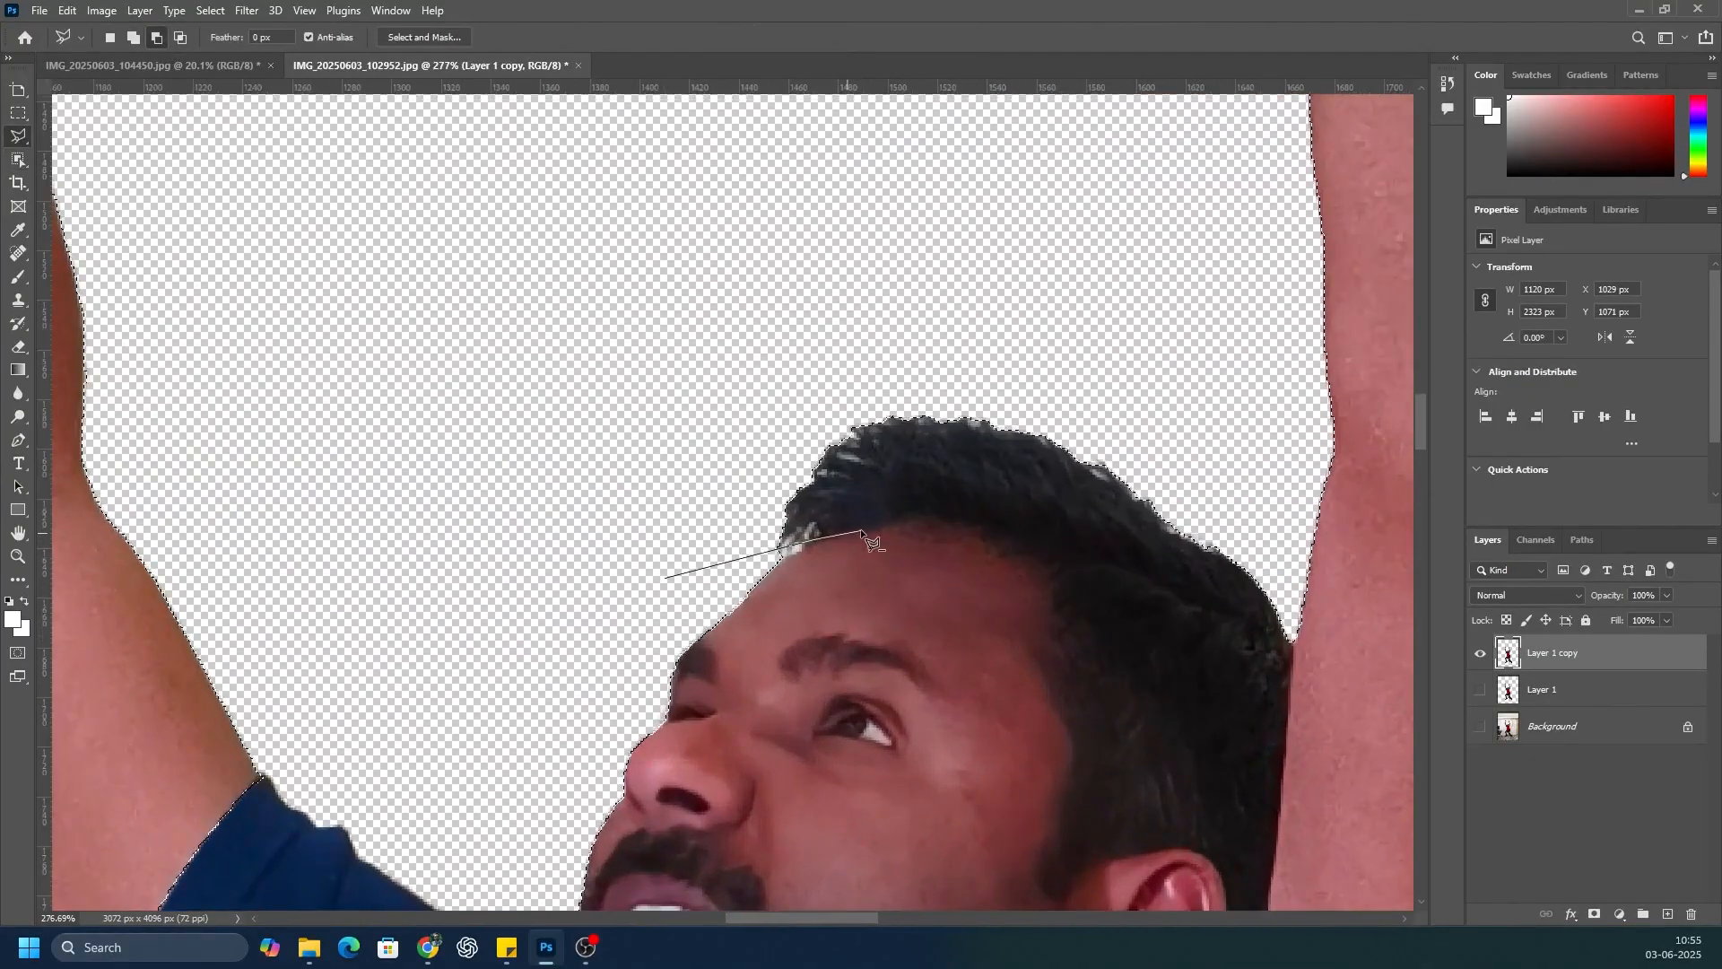
{"action": "left_click", "coordinate": [930, 529]}
{"action": "left_click", "coordinate": [1002, 544]}
{"action": "left_click", "coordinate": [1054, 580]}
{"action": "left_click", "coordinate": [1069, 758]}
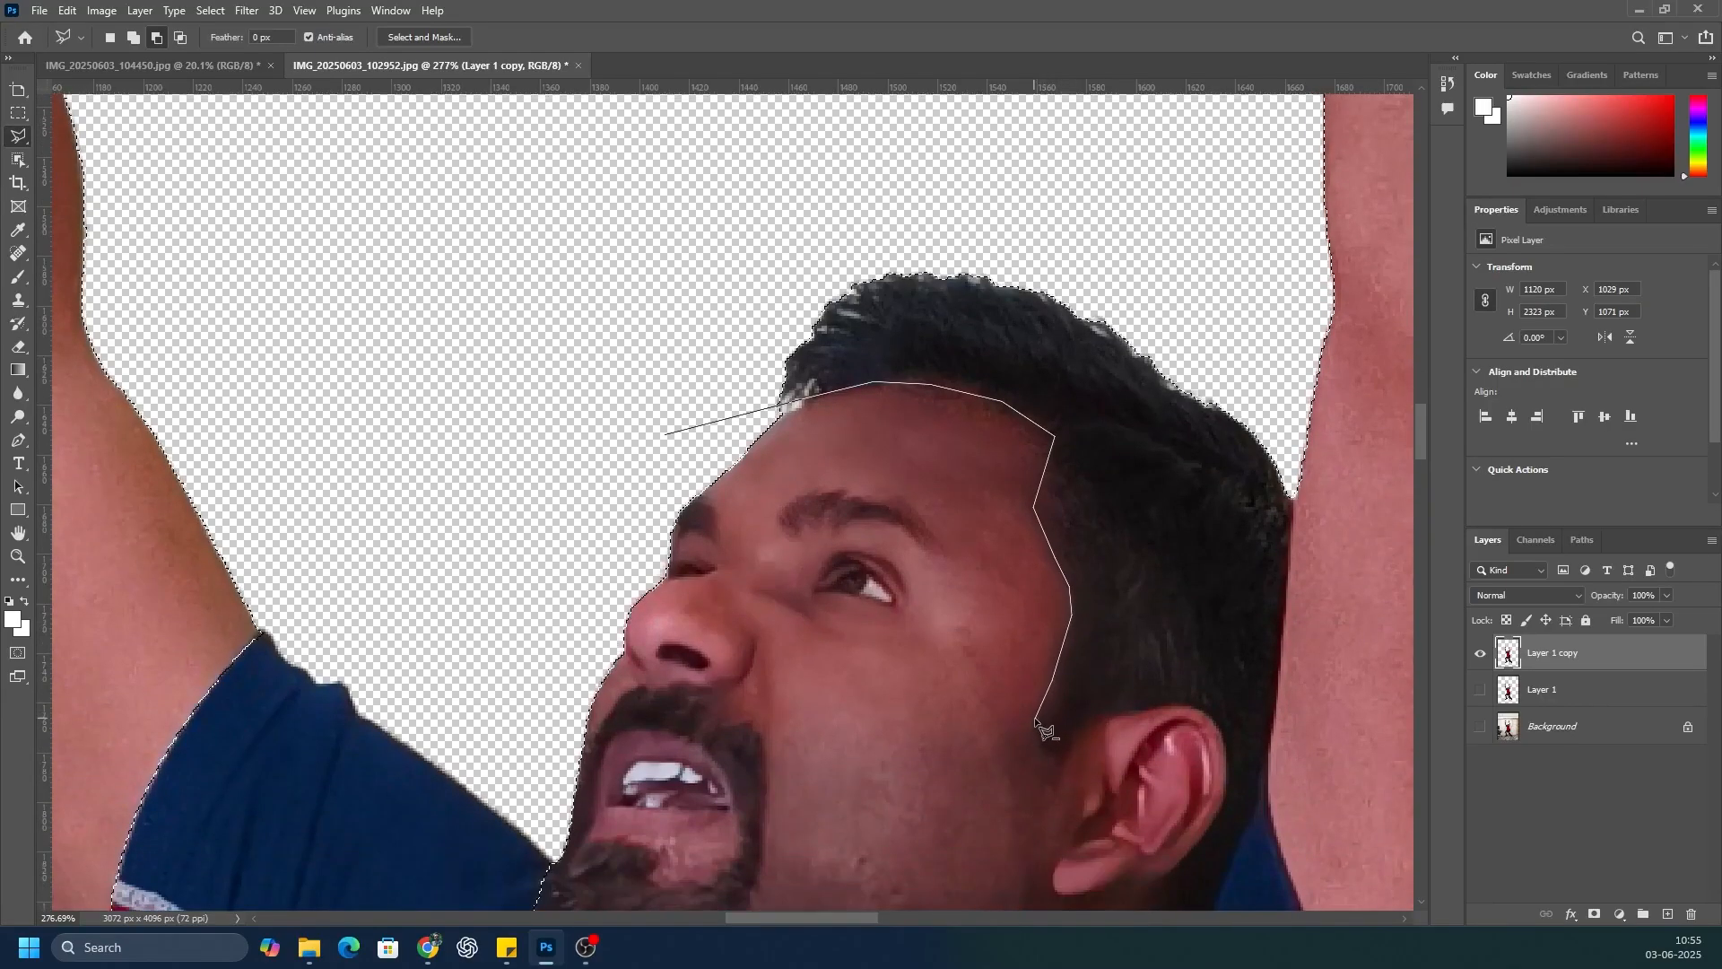
{"action": "left_click", "coordinate": [1036, 718]}
{"action": "left_click", "coordinate": [1058, 755]}
{"action": "left_click", "coordinate": [1095, 720]}
{"action": "left_click", "coordinate": [1188, 706]}
{"action": "left_click", "coordinate": [1224, 744]}
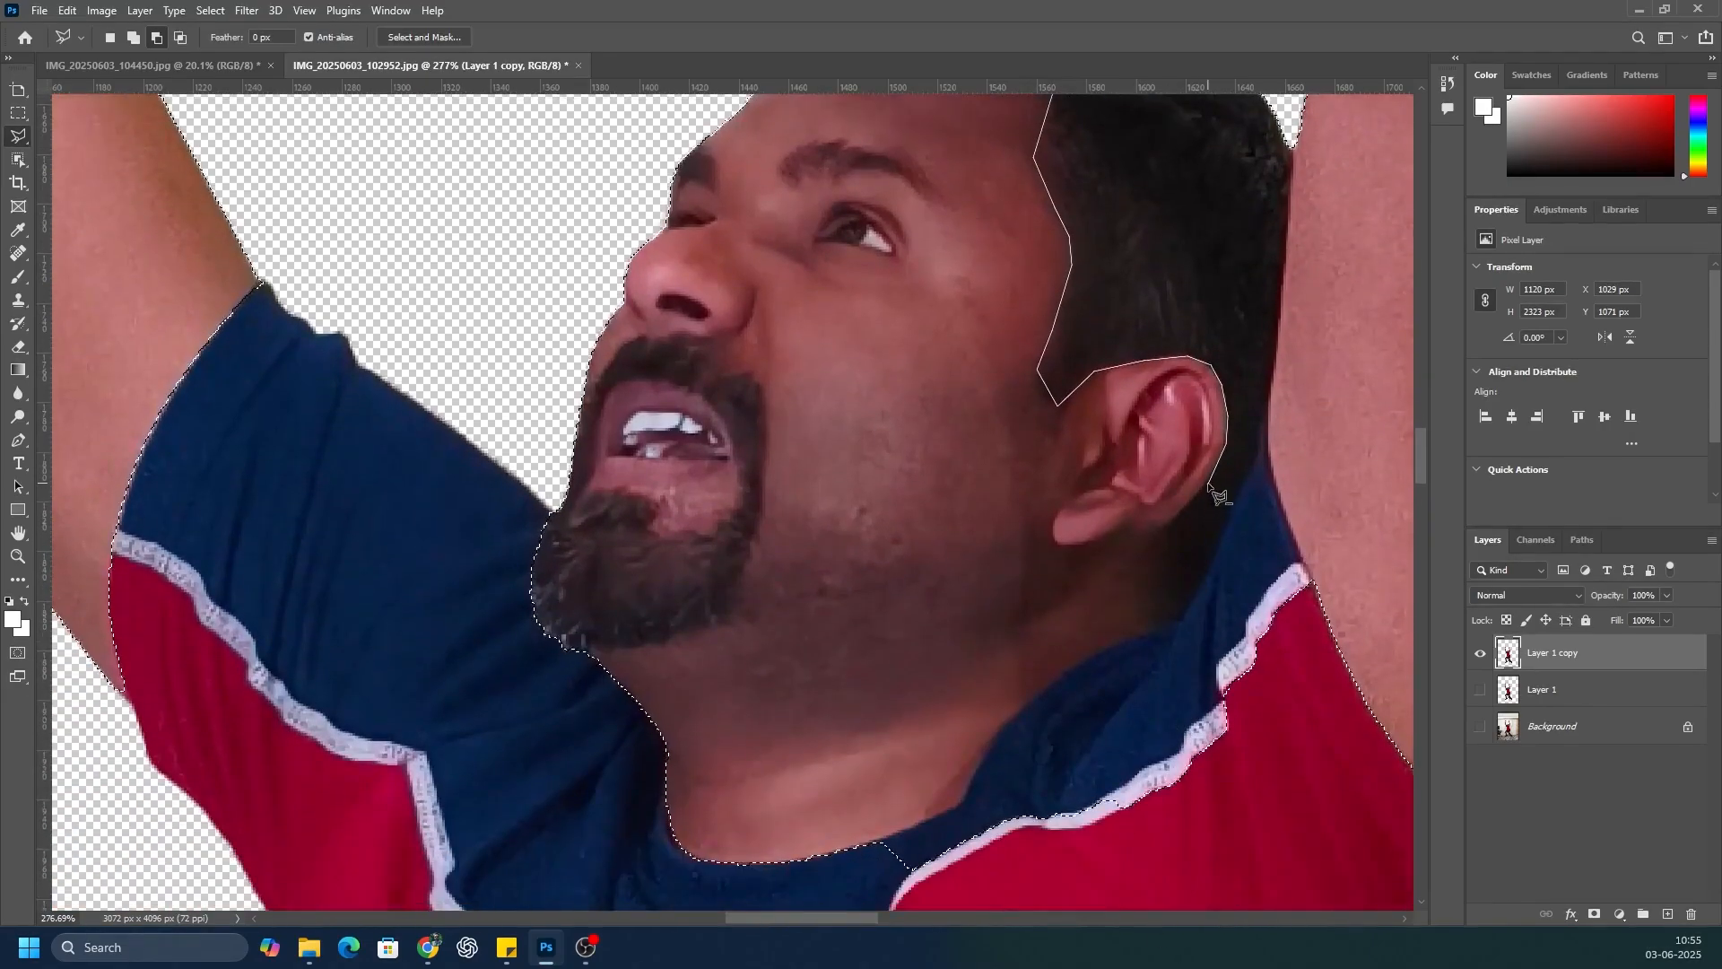
{"action": "left_click", "coordinate": [1207, 482]}
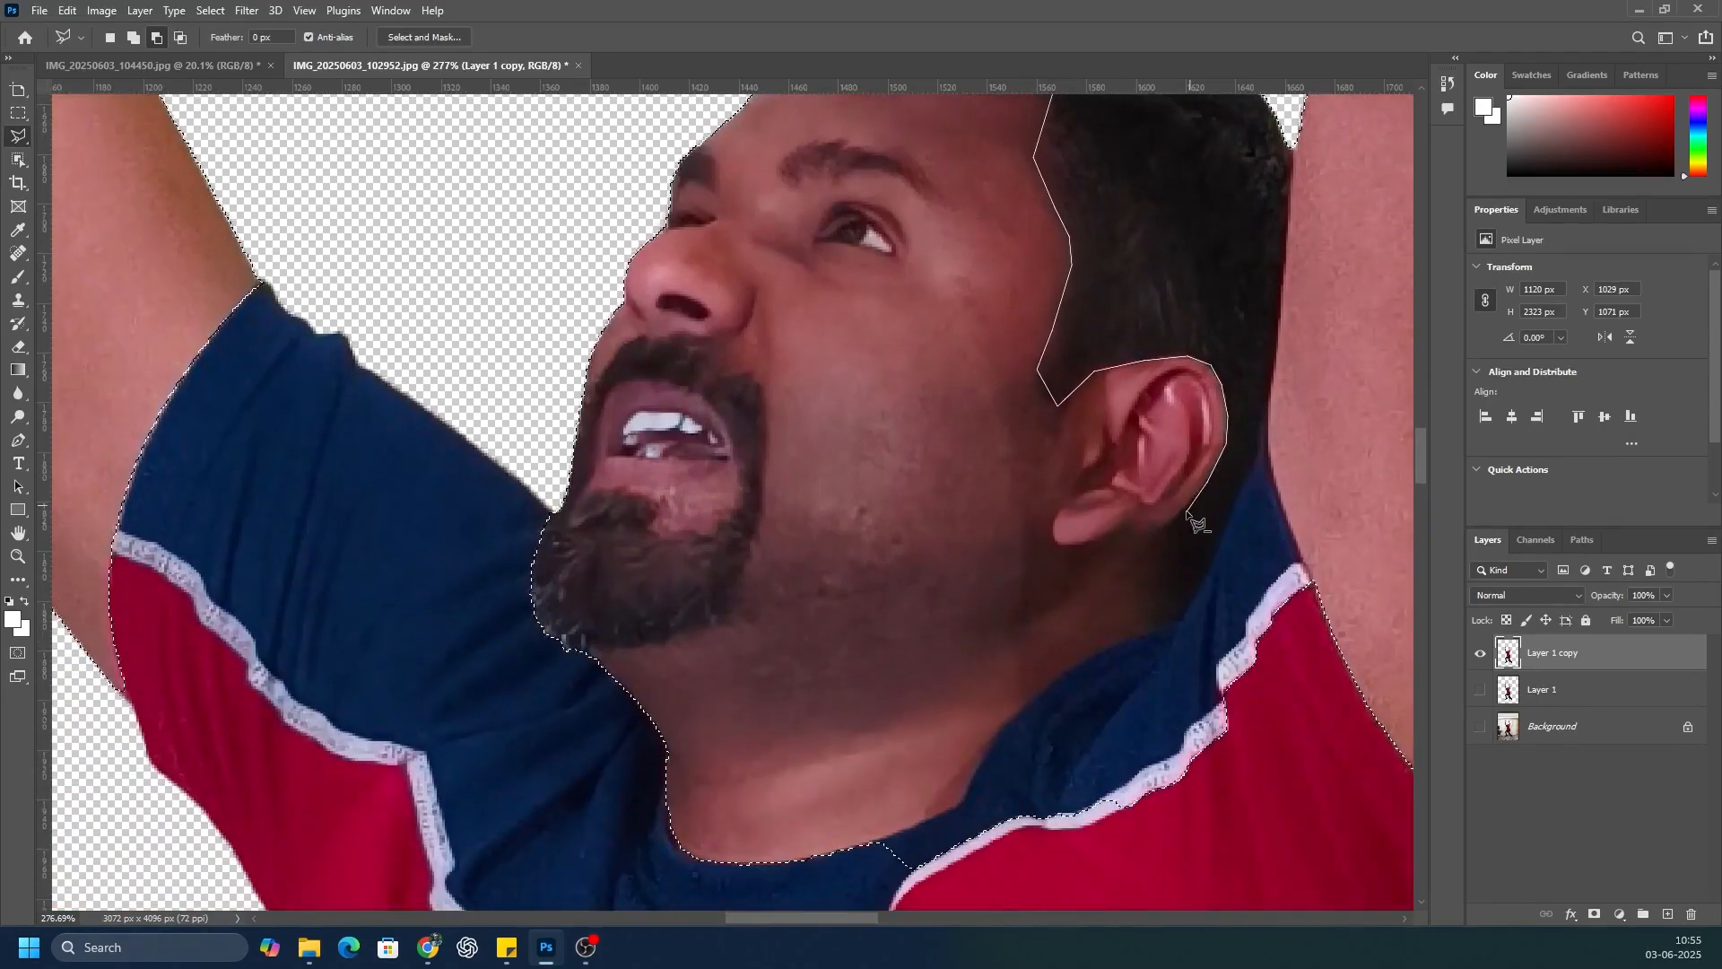
{"action": "left_click", "coordinate": [1146, 544]}
{"action": "left_click", "coordinate": [1142, 581]}
{"action": "left_click", "coordinate": [1169, 619]}
{"action": "left_click", "coordinate": [960, 806]}
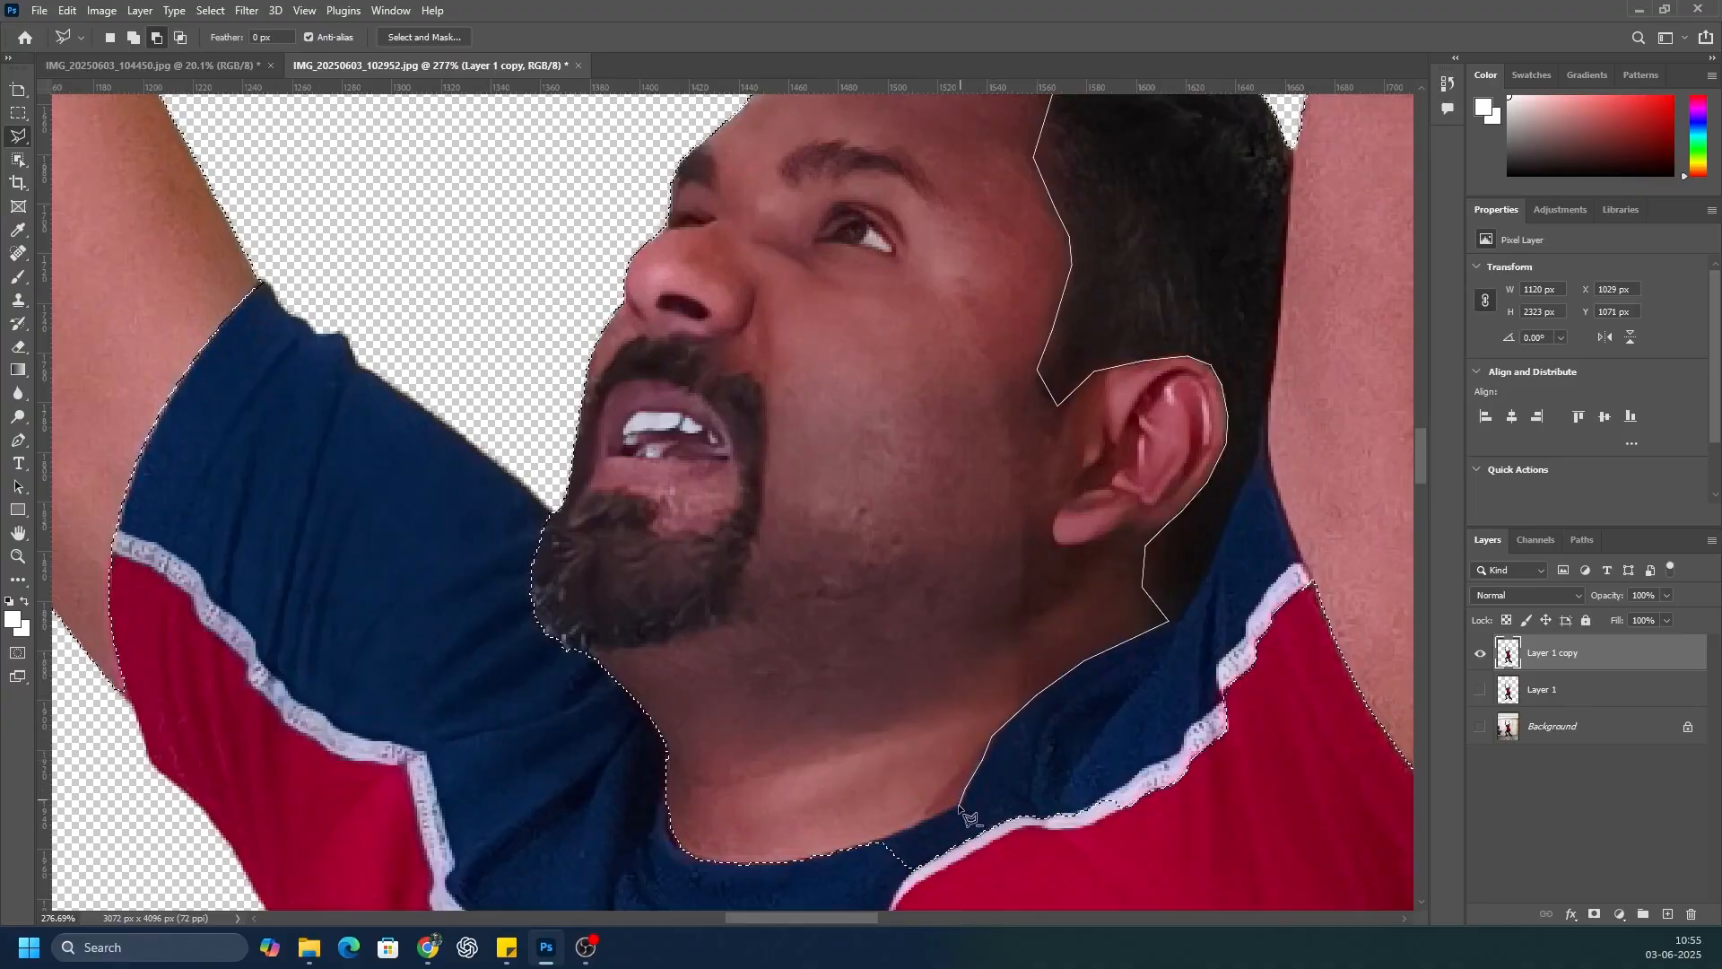
{"action": "left_click", "coordinate": [866, 908]}
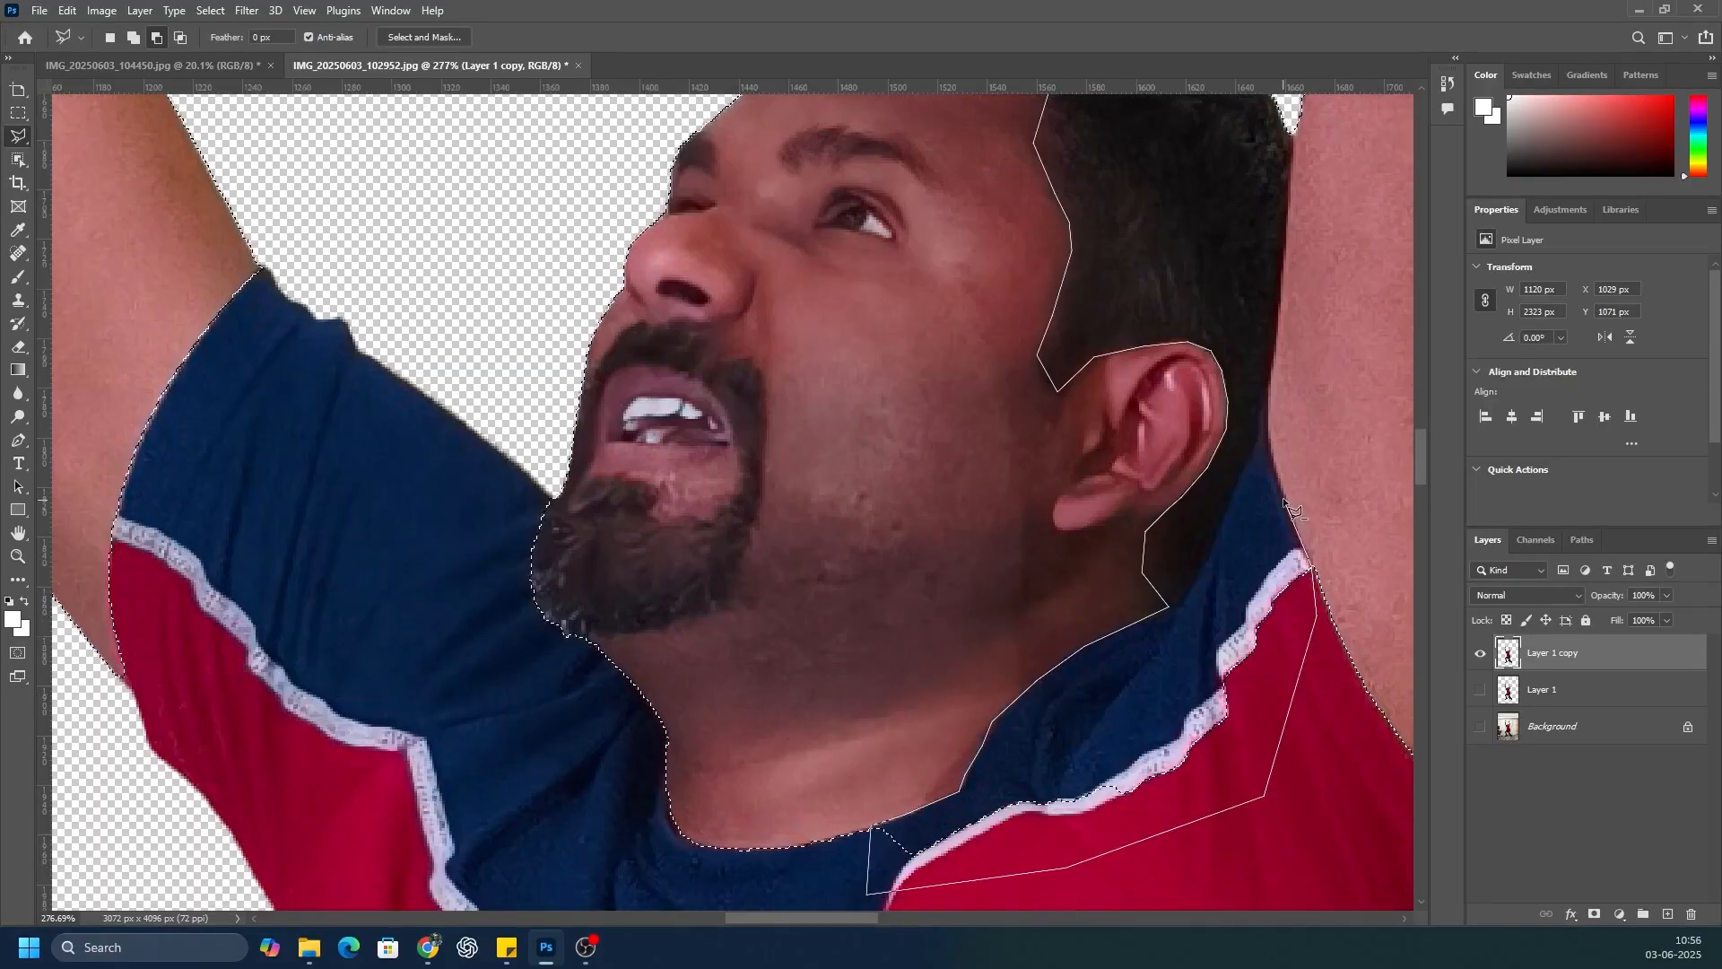
{"action": "left_click", "coordinate": [1264, 412]}
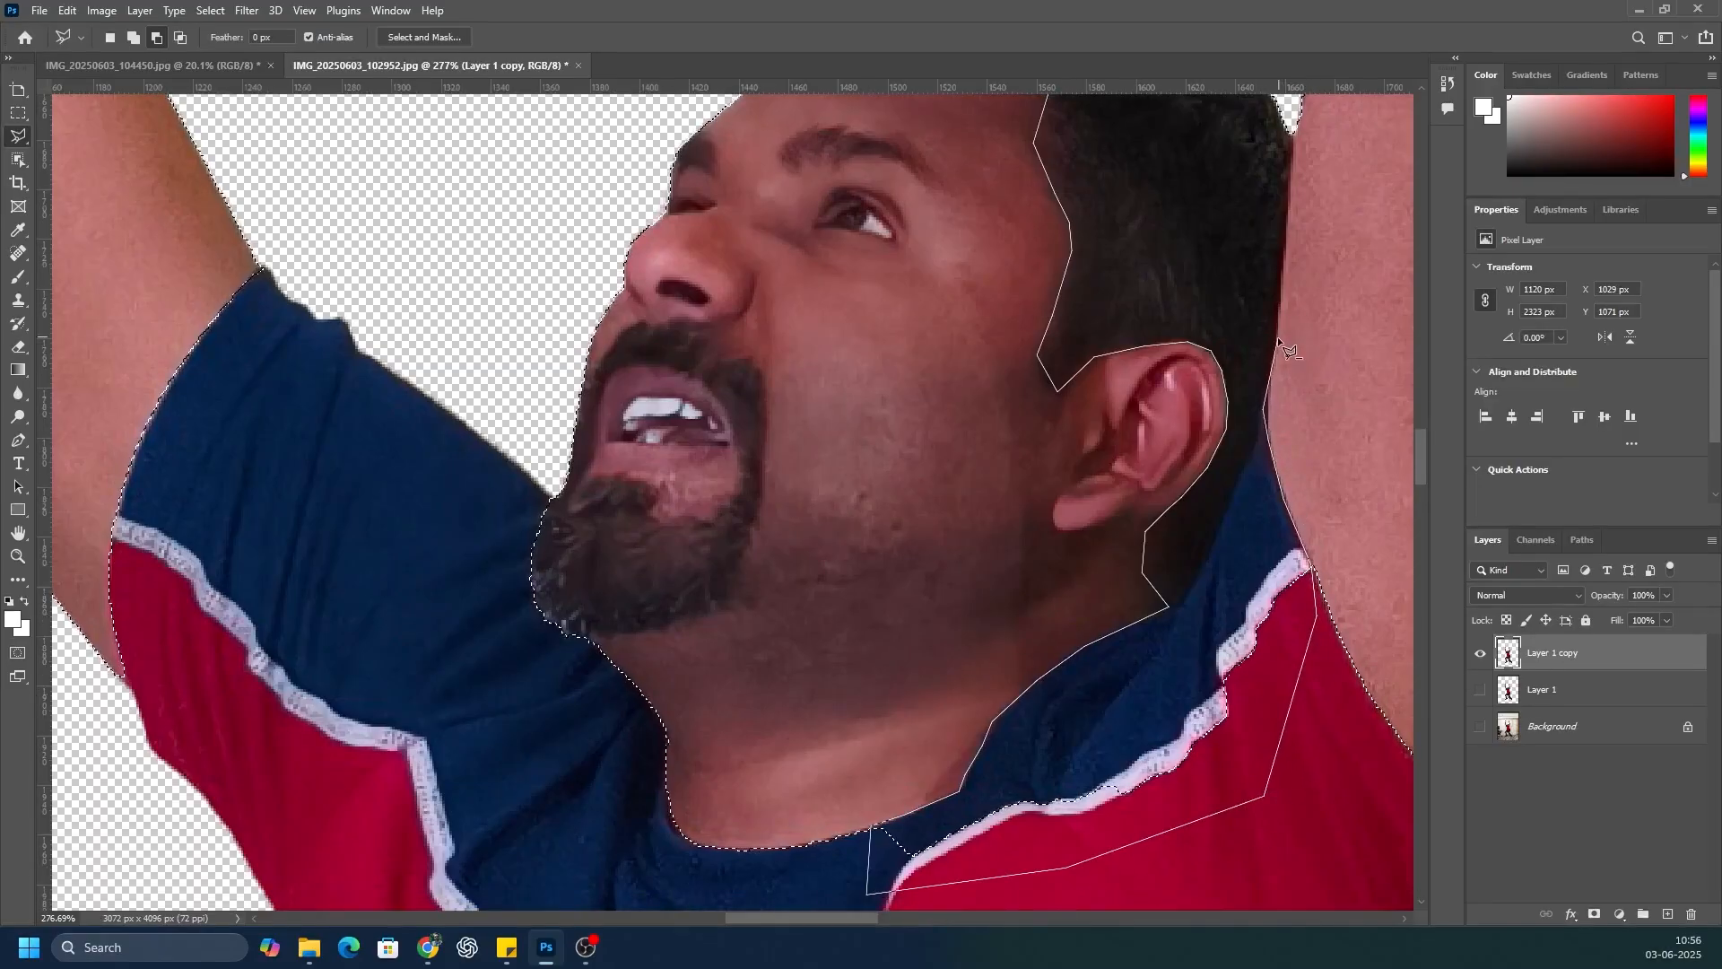
{"action": "left_click", "coordinate": [1294, 136]}
{"action": "scroll", "coordinate": [1255, 152], "scroll_direction": "up", "scroll_amount": 3}
{"action": "left_click", "coordinate": [881, 129]}
{"action": "left_click", "coordinate": [685, 174]}
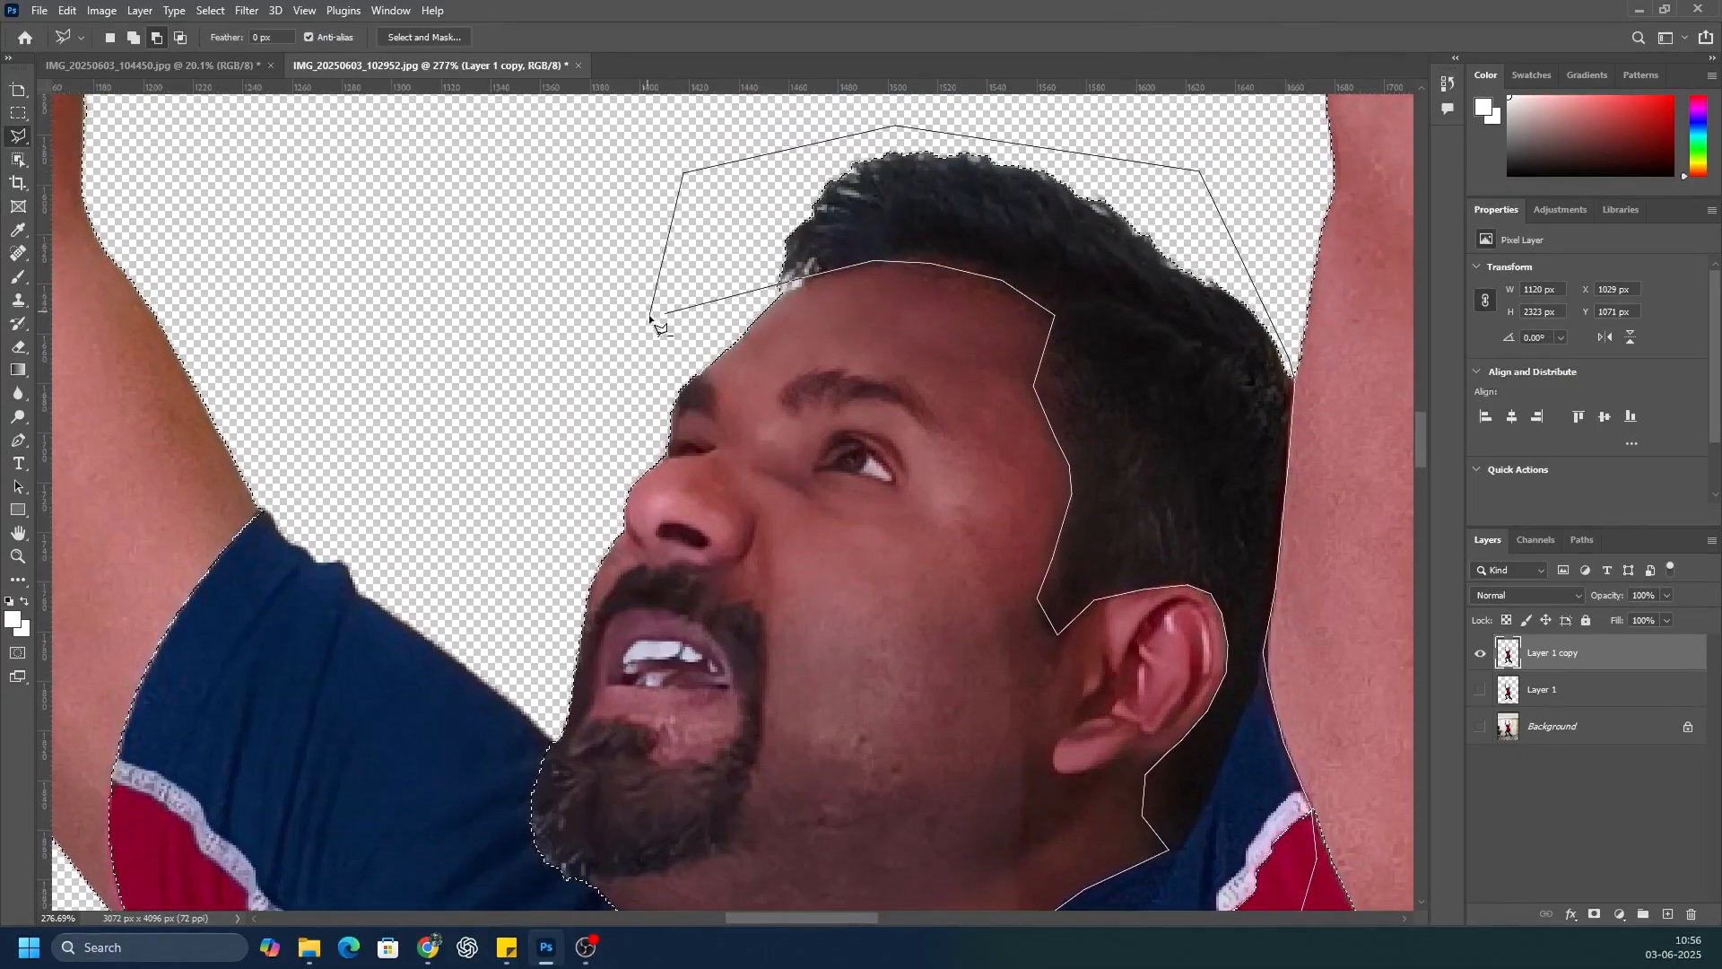
{"action": "left_click", "coordinate": [666, 314]}
{"action": "scroll", "coordinate": [688, 306], "scroll_direction": "down", "scroll_amount": 5}
{"action": "scroll", "coordinate": [680, 307], "scroll_direction": "down", "scroll_amount": 6}
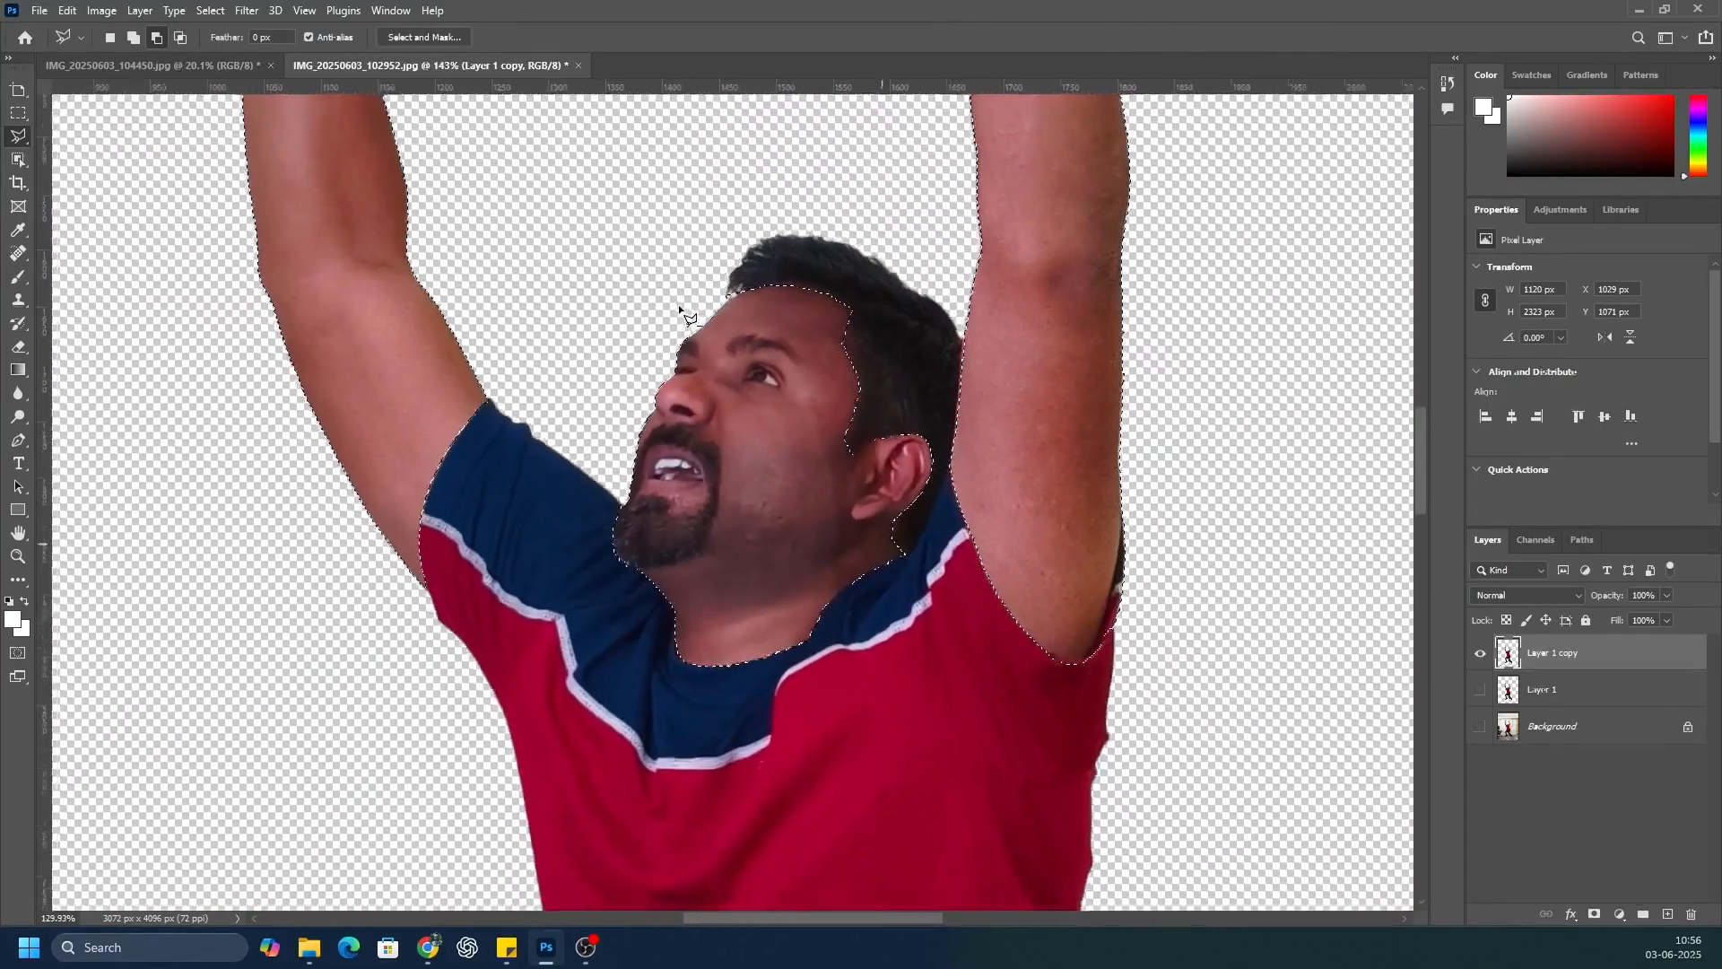
{"action": "scroll", "coordinate": [590, 345], "scroll_direction": "down", "scroll_amount": 4}
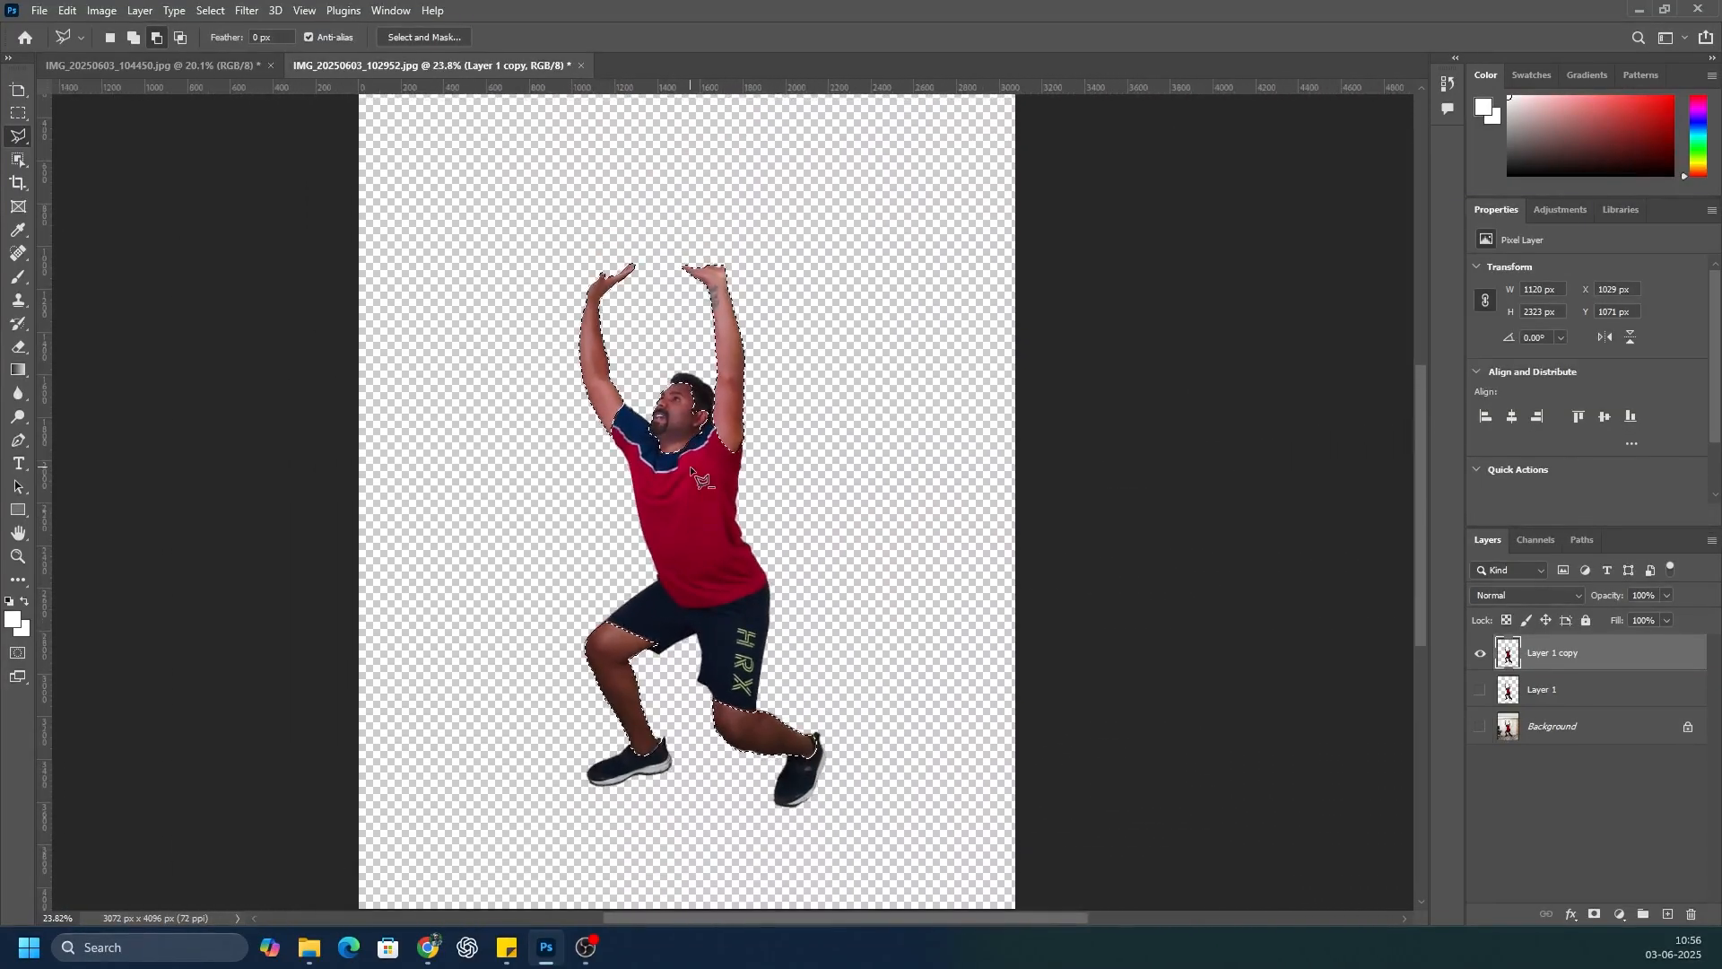
Step: Delete the selected skin areas from Layer 1 copy, leaving that layer hidden and Layer 1 shown
{"action": "key", "text": "alt+BackSpace"}
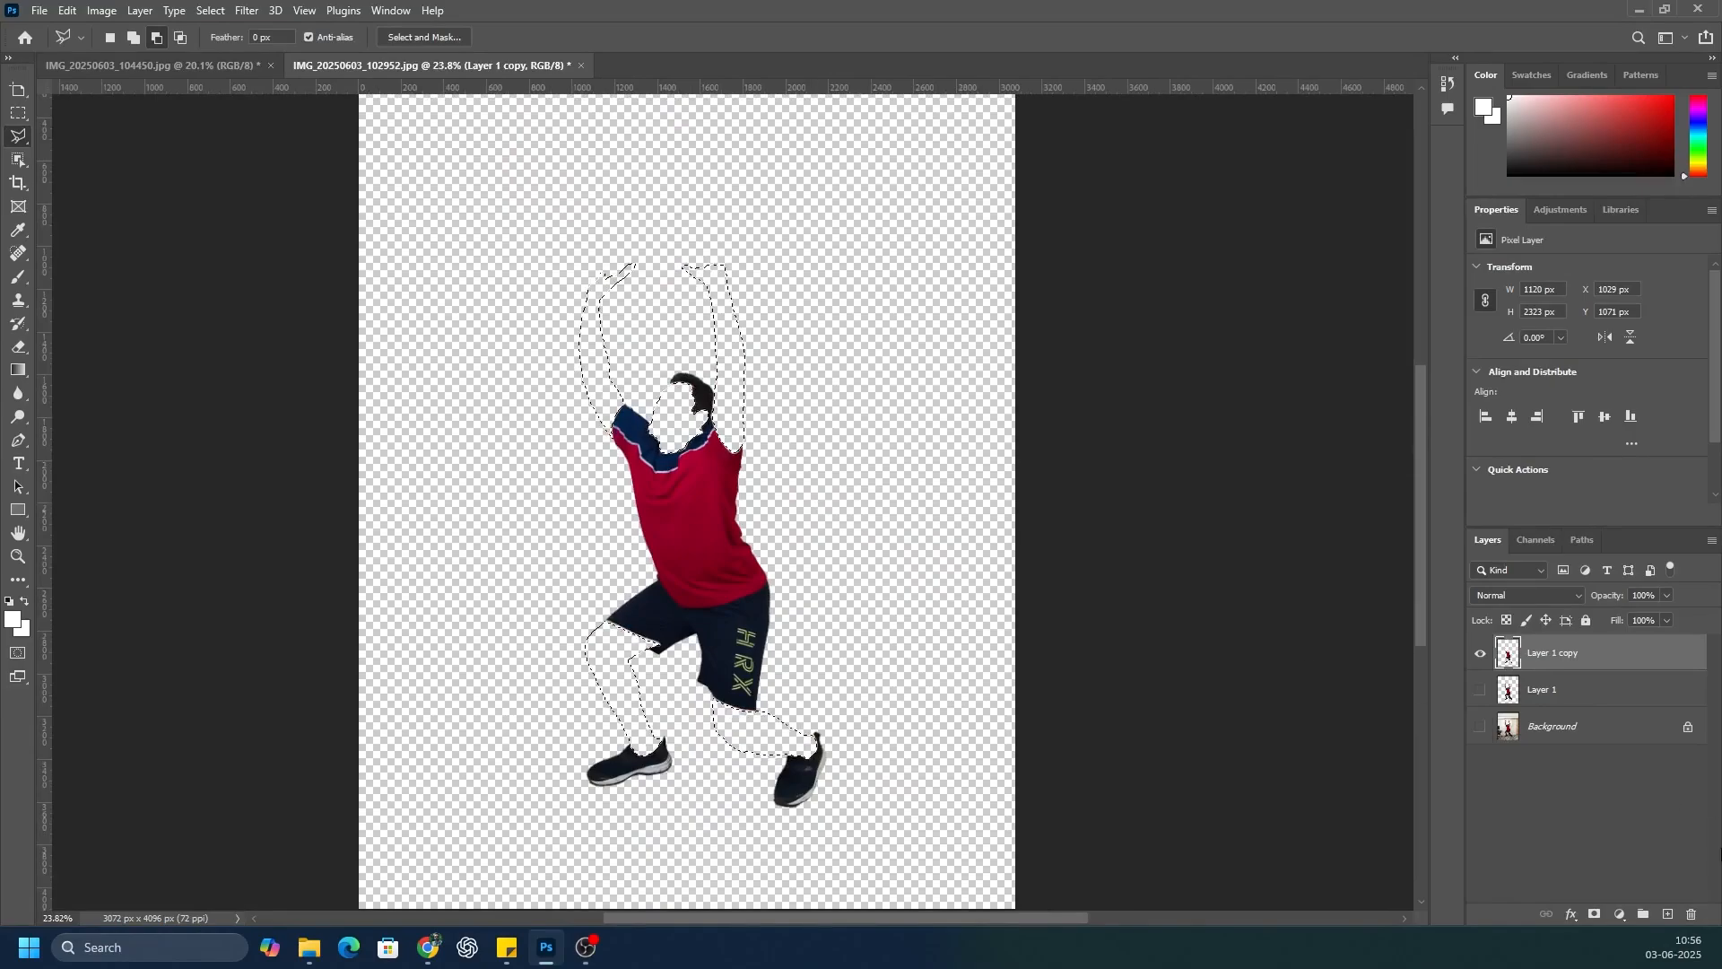
{"action": "left_click", "coordinate": [1479, 691]}
{"action": "left_click", "coordinate": [1480, 654]}
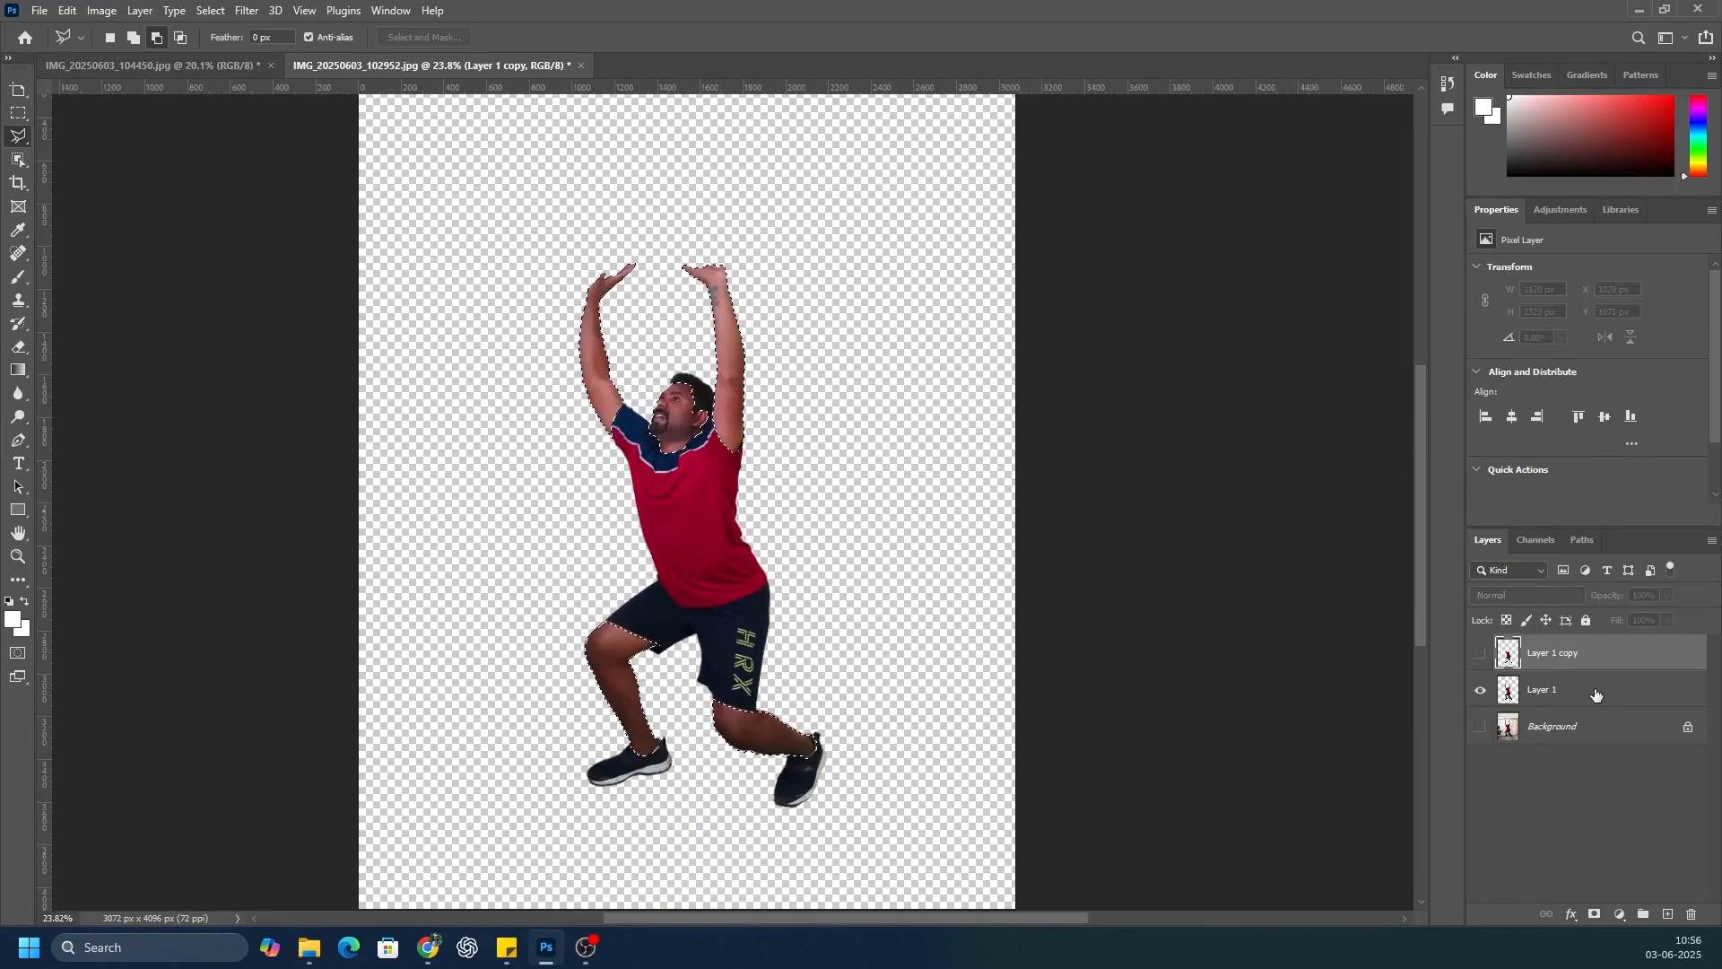
Step: Delete everything except the skin from Layer 1 using the inverted selection, deselect, and show Layer 1 copy again
{"action": "left_click", "coordinate": [1596, 695]}
{"action": "left_click", "coordinate": [212, 11]}
{"action": "left_click", "coordinate": [220, 82]}
{"action": "key", "text": "Delete"}
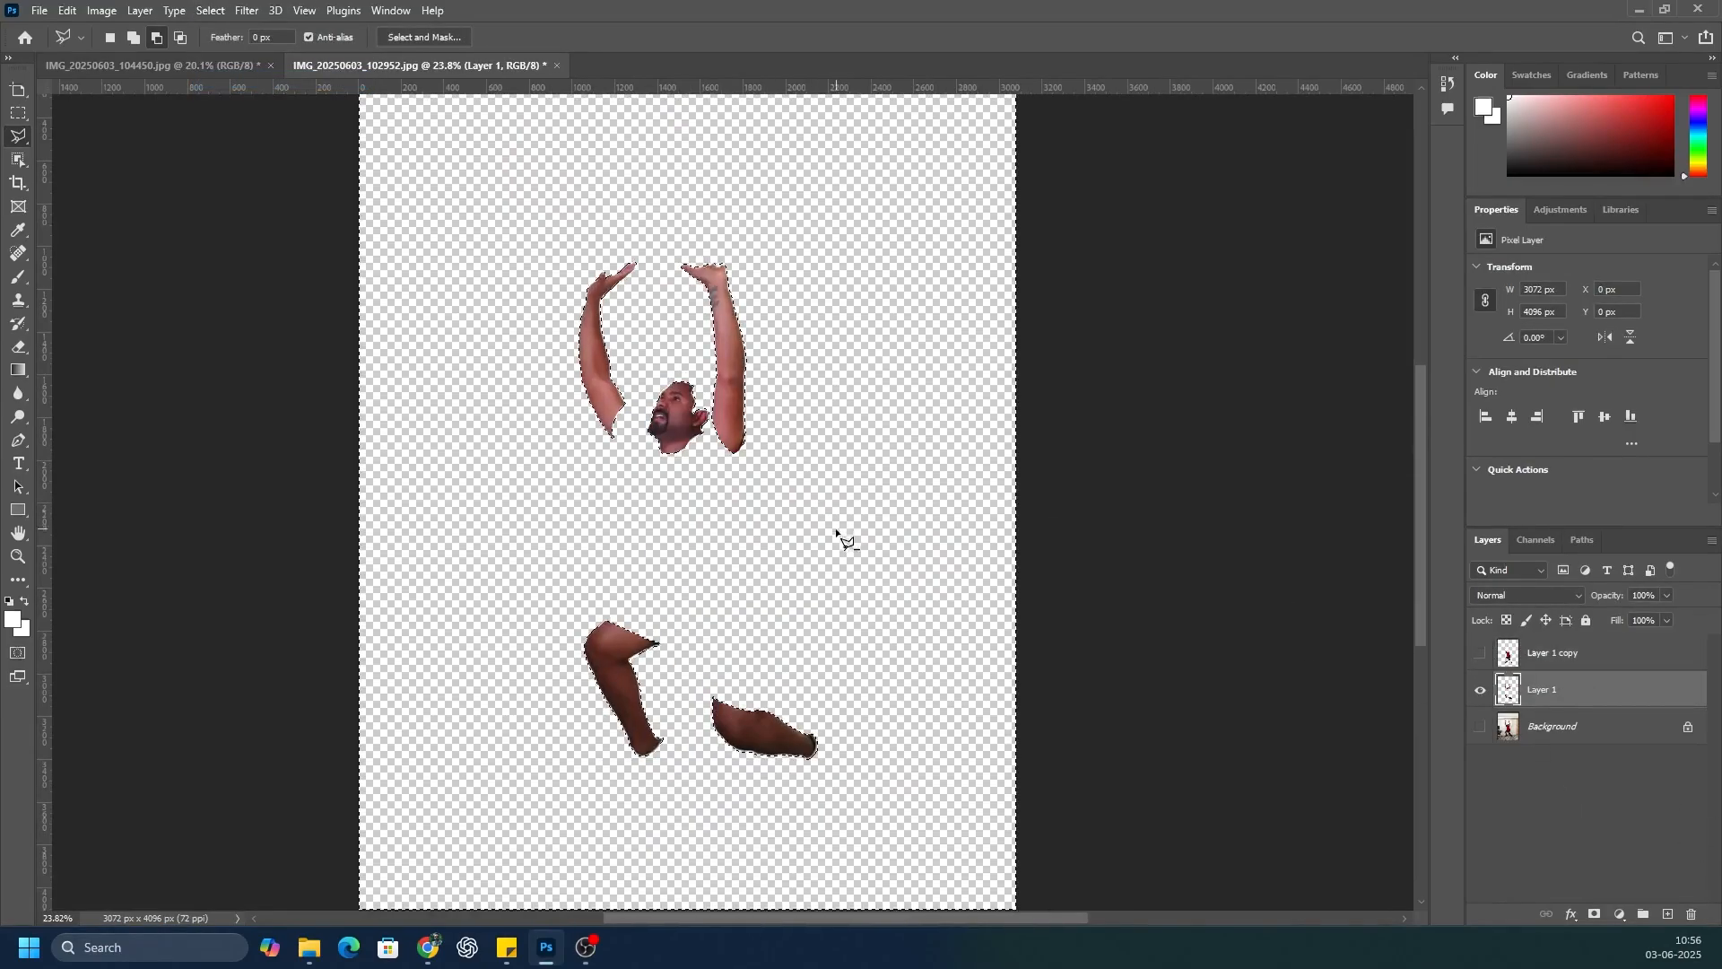
{"action": "left_click", "coordinate": [212, 11]}
{"action": "left_click", "coordinate": [220, 42]}
{"action": "left_click", "coordinate": [1480, 654]}
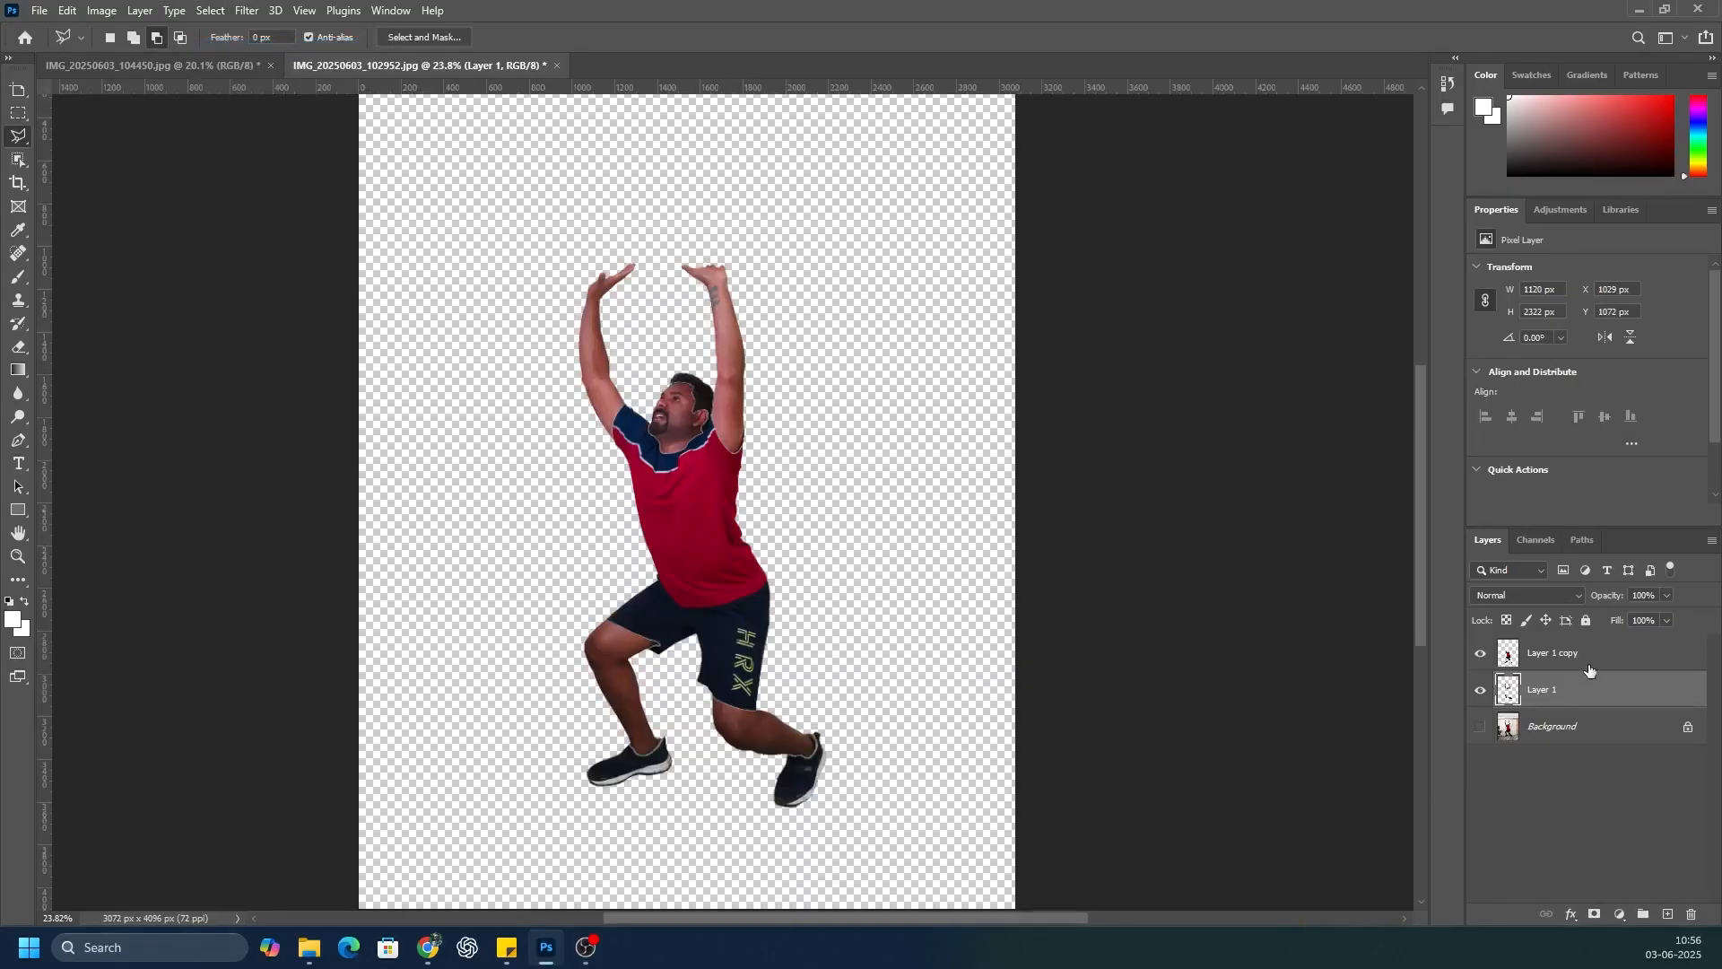
Step: Clip a Hue/Saturation adjustment to Layer 1 copy with Lightness -100 so the clothes and hair turn solid black
{"action": "left_click", "coordinate": [1588, 655]}
{"action": "left_click", "coordinate": [1620, 914]}
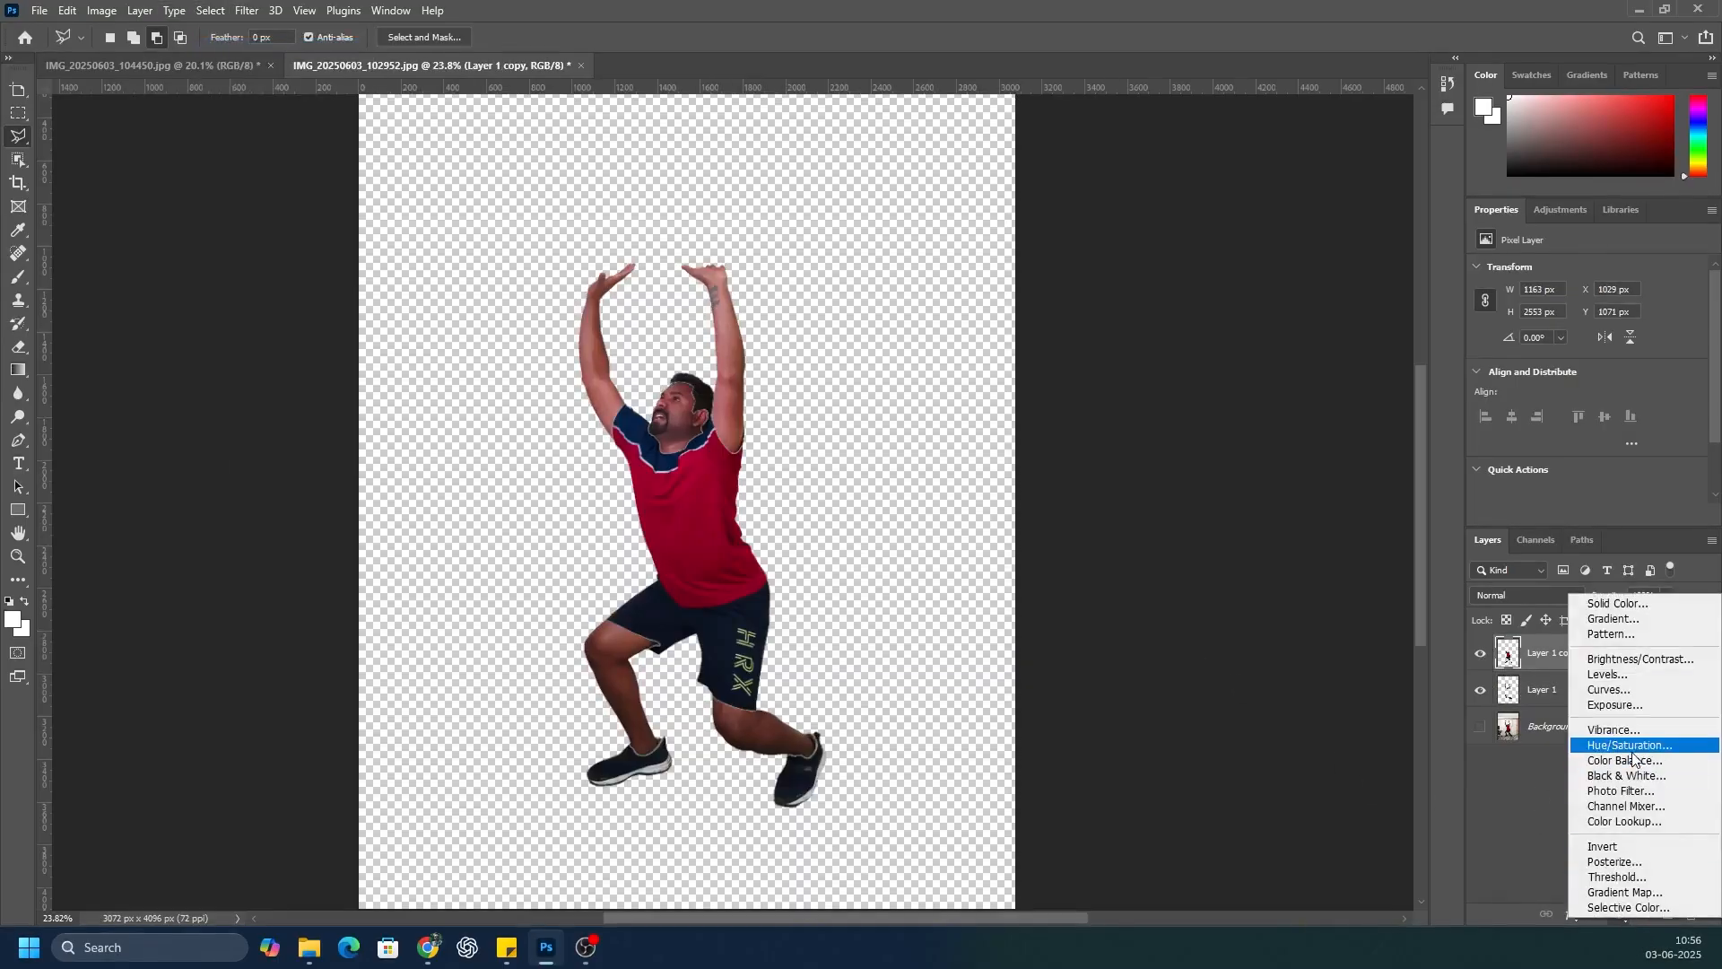
{"action": "left_click", "coordinate": [1605, 752]}
{"action": "left_click", "coordinate": [1585, 514]}
{"action": "left_click_drag", "start_coordinate": [1587, 408], "coordinate": [1313, 402]}
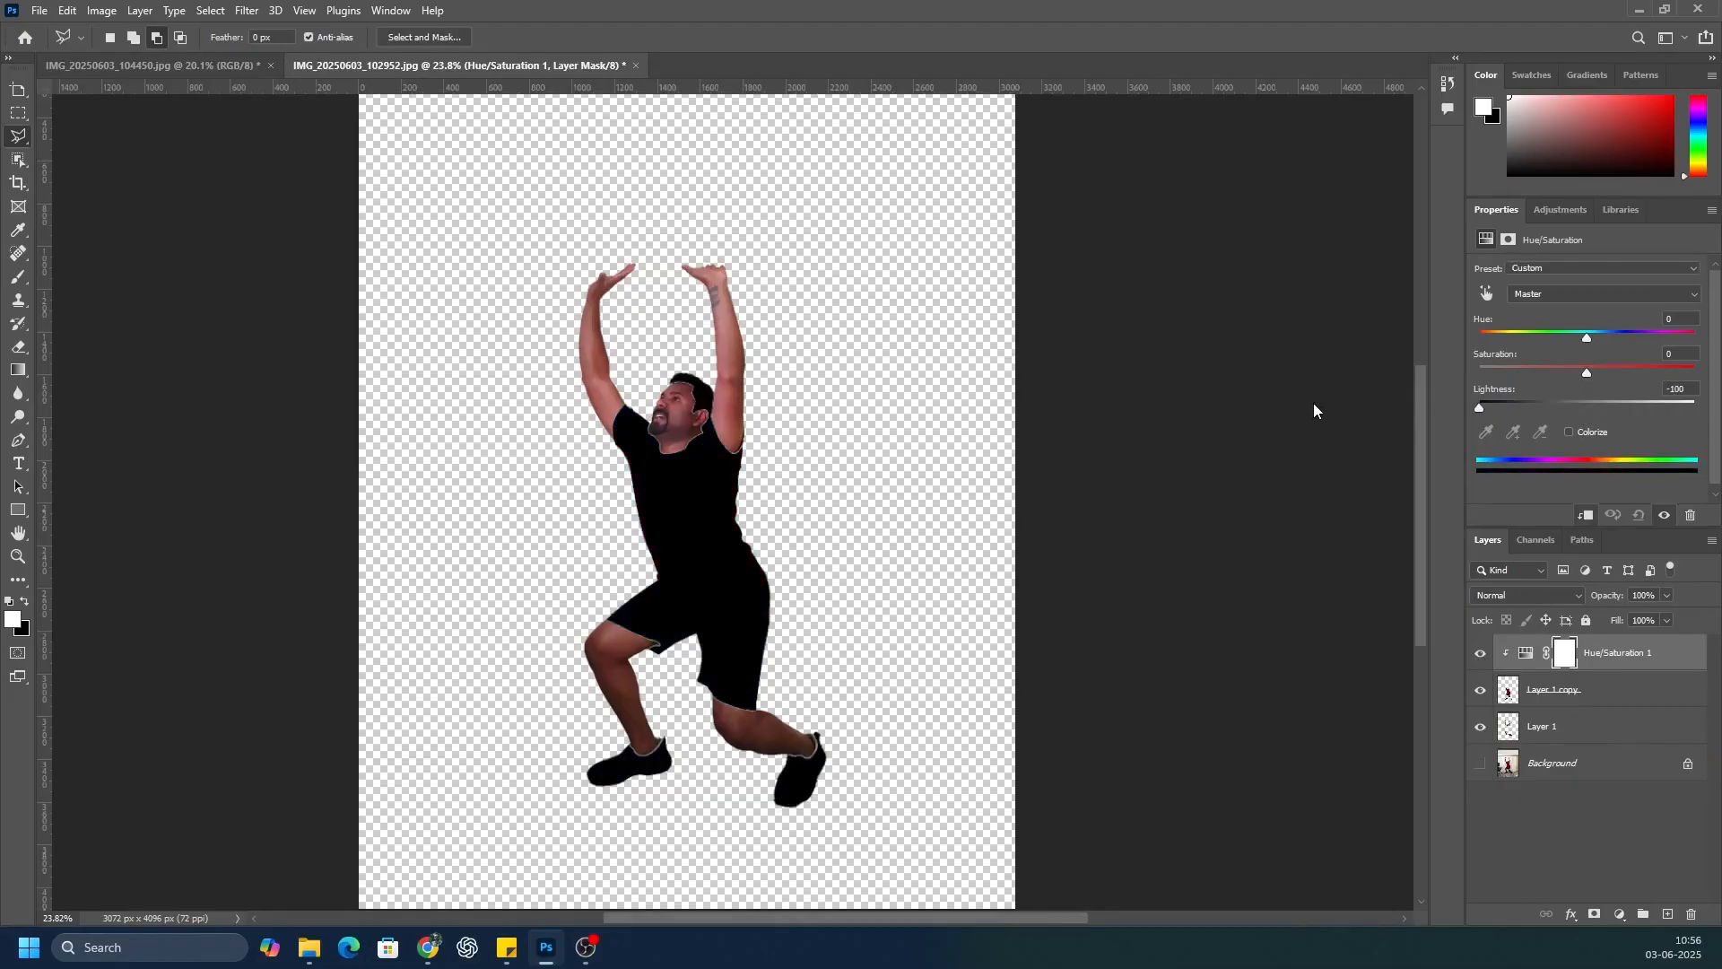
Step: Clip a Hue/Saturation adjustment to Layer 1 and raise its Lightness to the maximum so the skin turns solid white
{"action": "left_click", "coordinate": [1587, 727]}
{"action": "left_click", "coordinate": [1620, 914]}
{"action": "left_click", "coordinate": [1605, 750]}
{"action": "left_click", "coordinate": [1585, 515]}
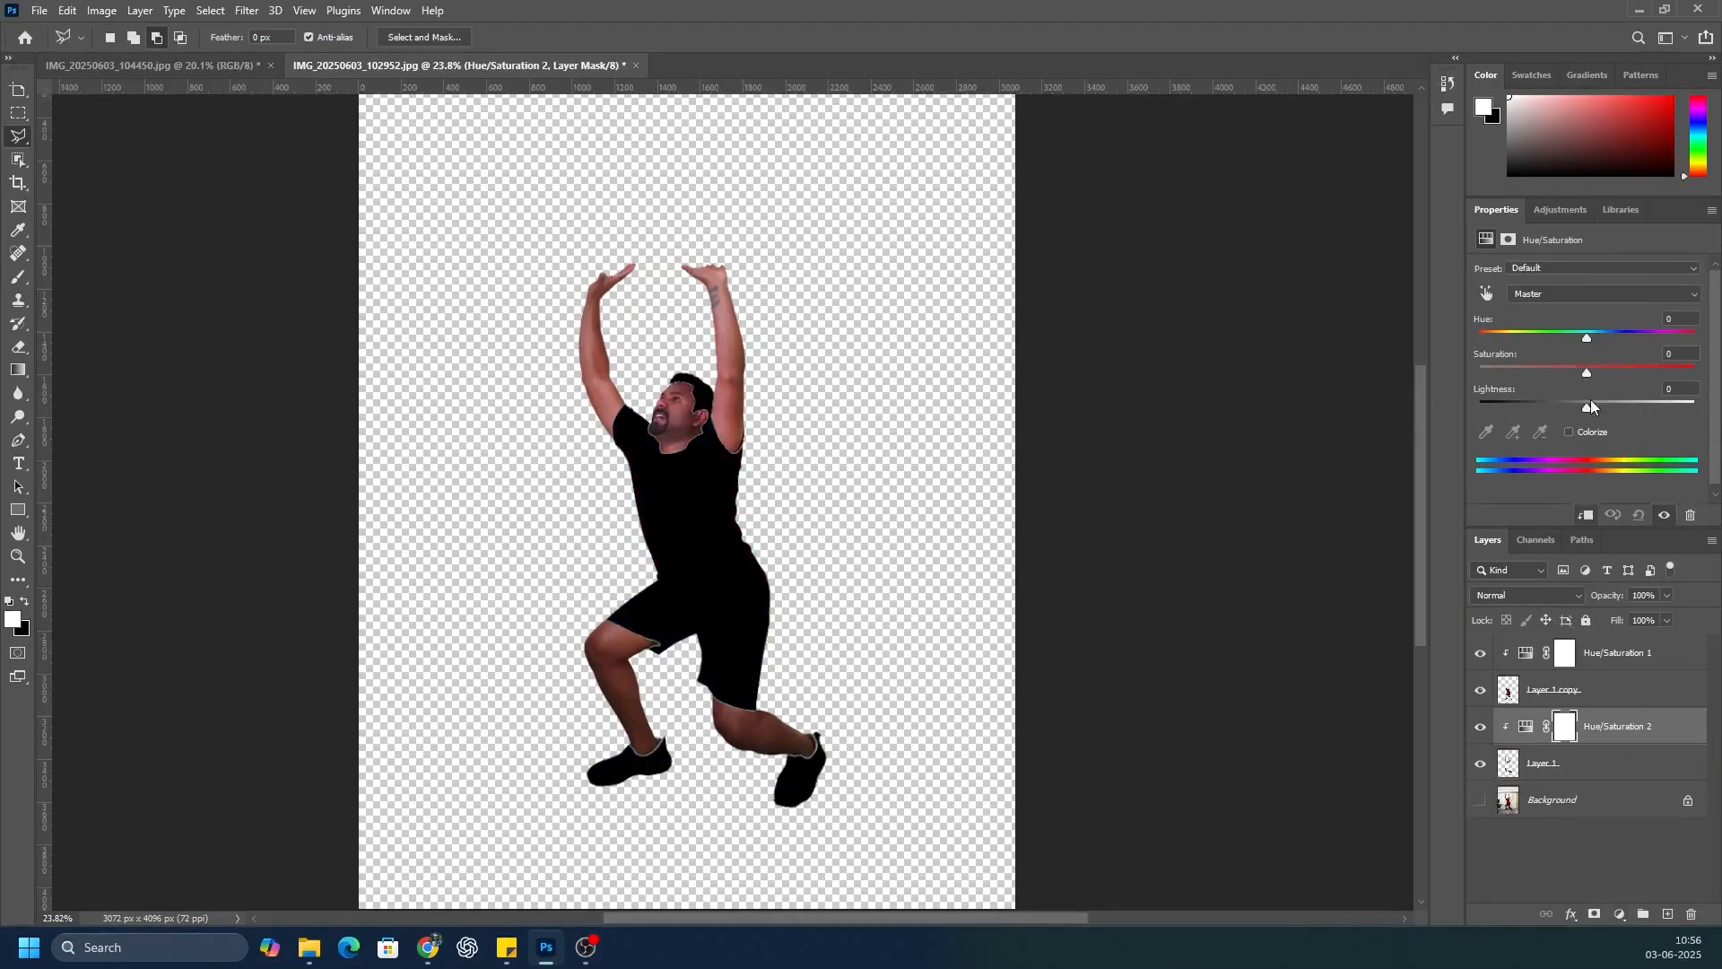
{"action": "left_click_drag", "start_coordinate": [1590, 401], "coordinate": [1695, 407]}
Step: Group the man's two layers and their adjustments as Group 1 and copy the group into the IMG_20250603_104450.jpg hand document
{"action": "left_click", "coordinate": [1579, 764]}
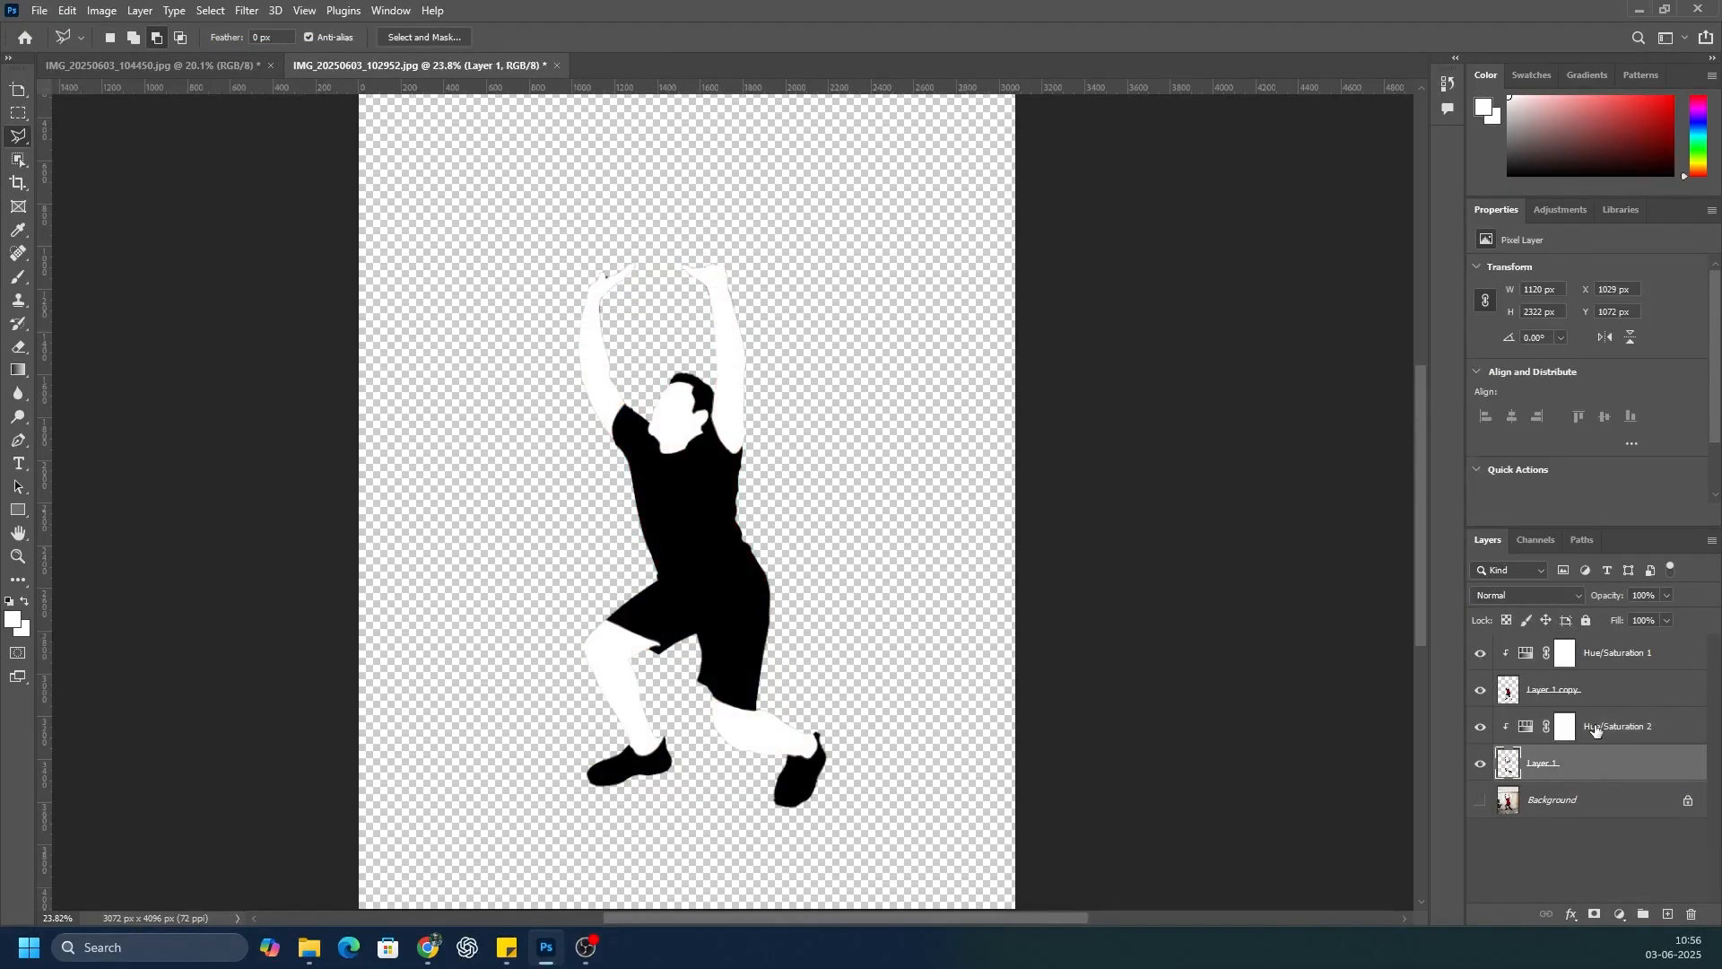
{"action": "left_click", "coordinate": [1615, 652], "text": "shift"}
{"action": "right_click", "coordinate": [1612, 706]}
{"action": "left_click", "coordinate": [1472, 269]}
{"action": "left_click", "coordinate": [1004, 355]}
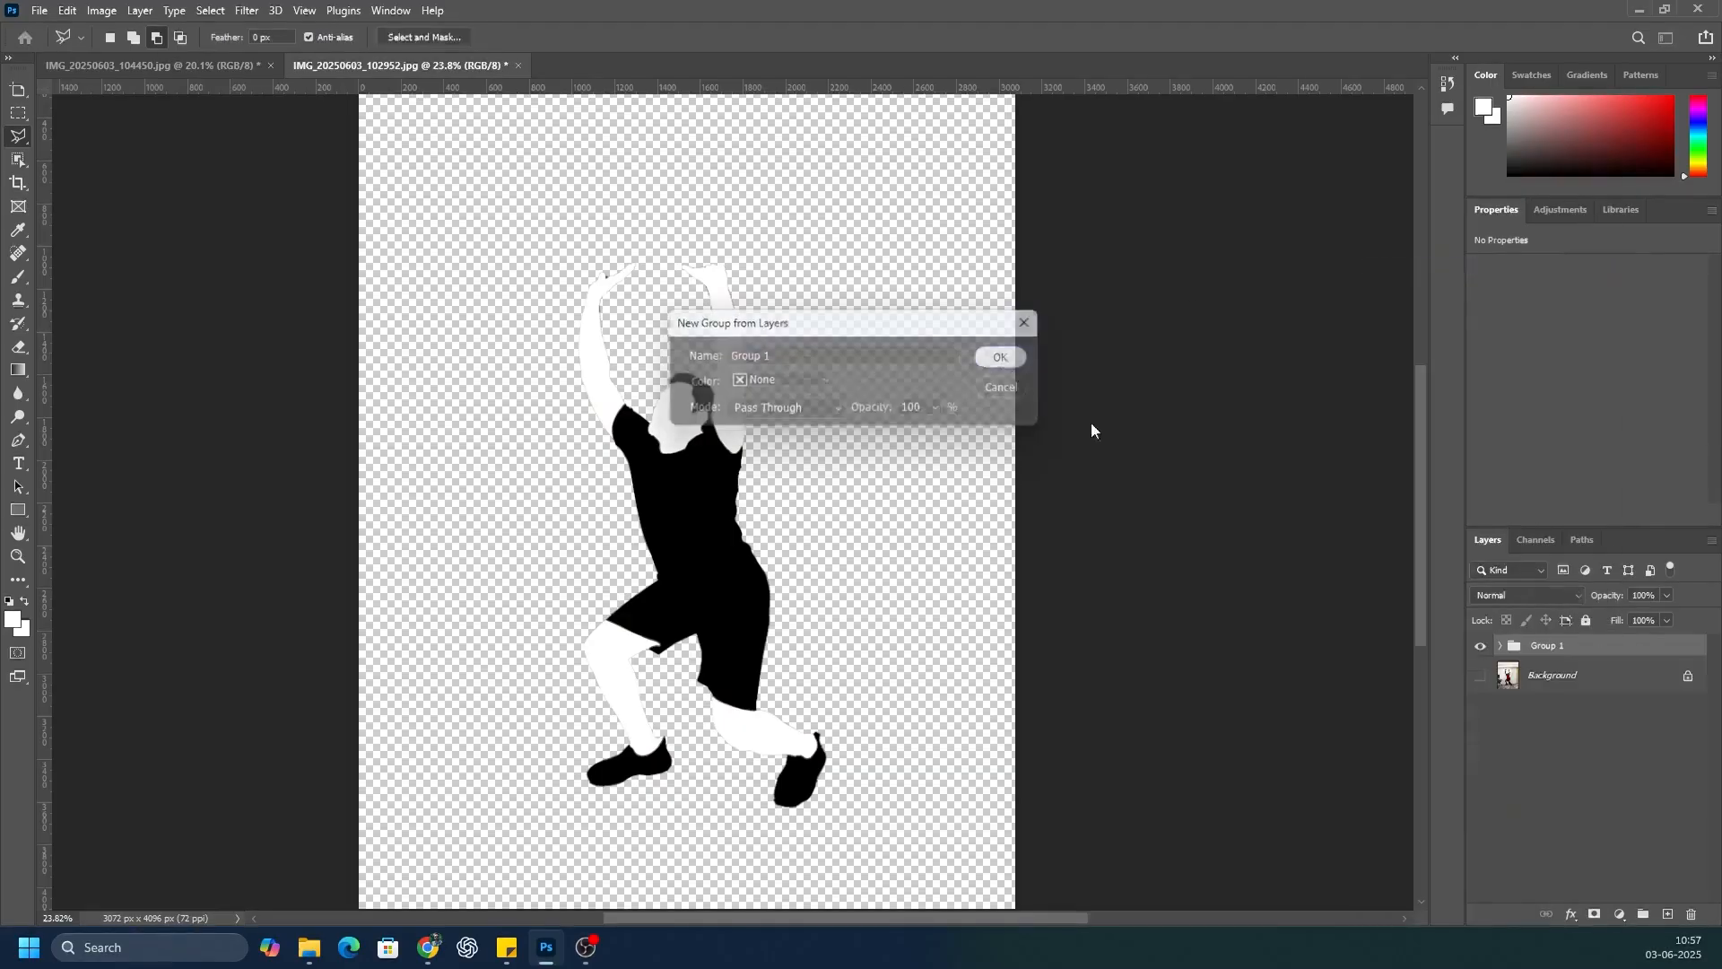
{"action": "left_click", "coordinate": [1568, 653]}
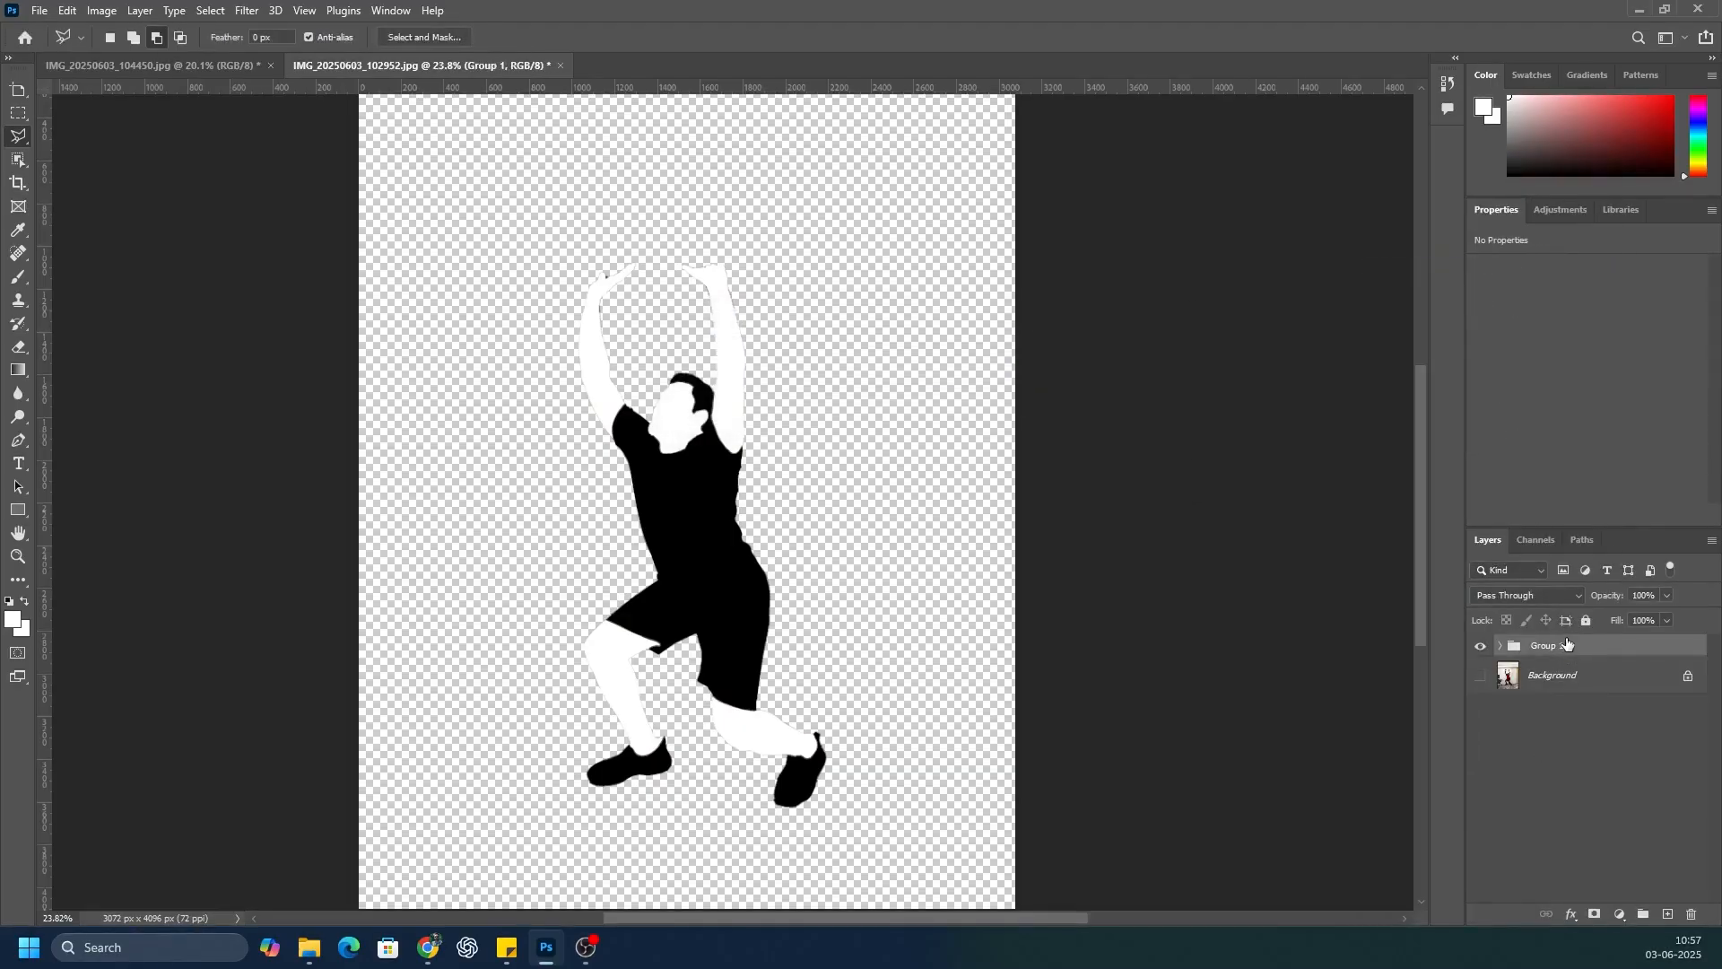
{"action": "left_click_drag", "start_coordinate": [1562, 645], "coordinate": [1578, 805]}
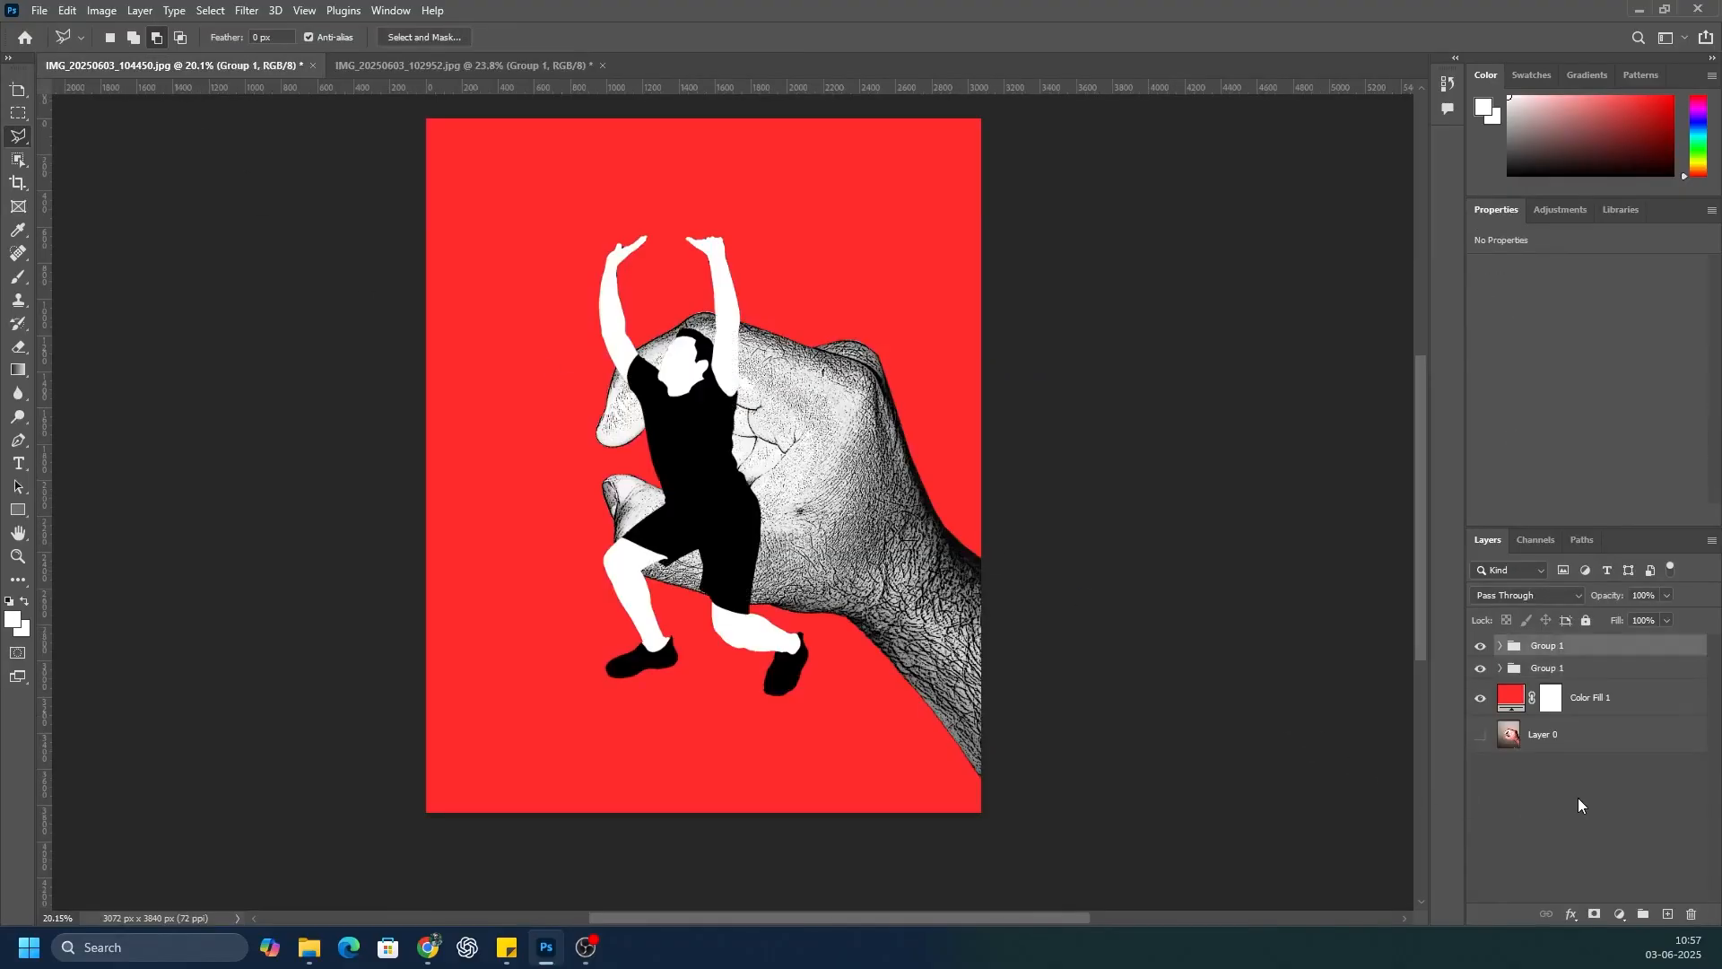
Step: Flip the man's group horizontally, scale it to about 19.55%, and place it just left of the fingertips
{"action": "key", "text": "ctrl+t"}
{"action": "right_click", "coordinate": [705, 475]}
{"action": "left_click", "coordinate": [763, 830]}
{"action": "left_click_drag", "start_coordinate": [808, 234], "coordinate": [522, 550]}
{"action": "left_click_drag", "start_coordinate": [616, 665], "coordinate": [572, 465]}
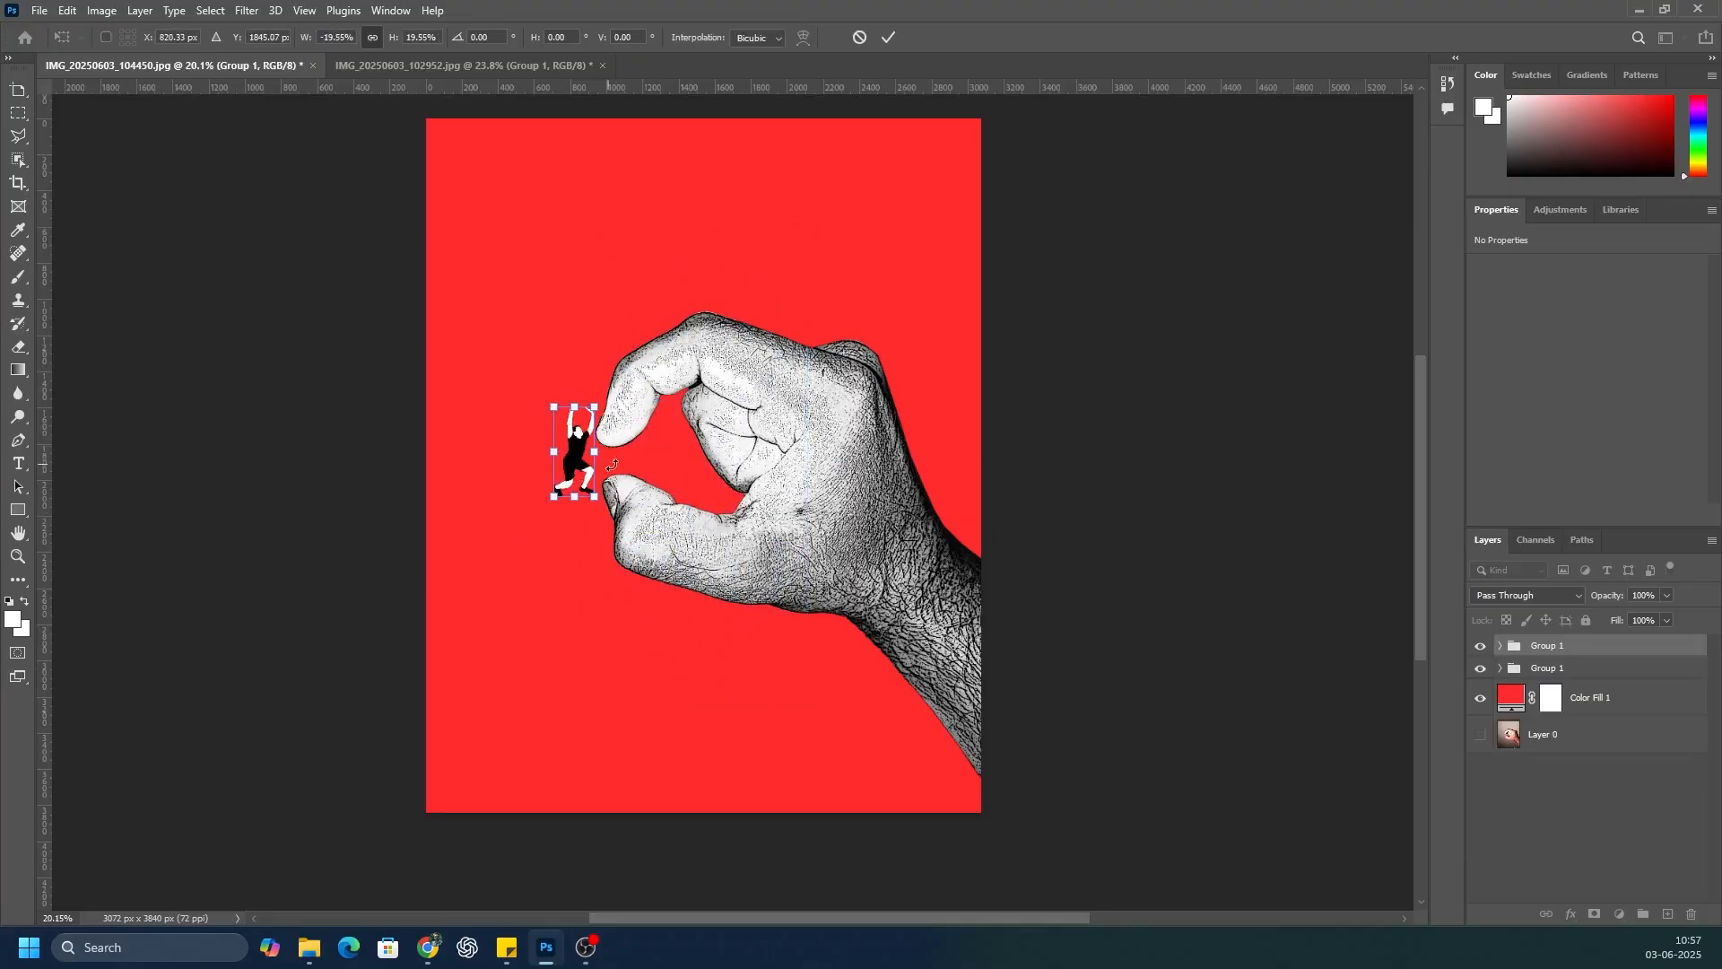
{"action": "scroll", "coordinate": [598, 470], "scroll_direction": "up", "scroll_amount": 3}
{"action": "left_click_drag", "start_coordinate": [373, 521], "coordinate": [374, 523]}
{"action": "left_click", "coordinate": [1561, 828]}
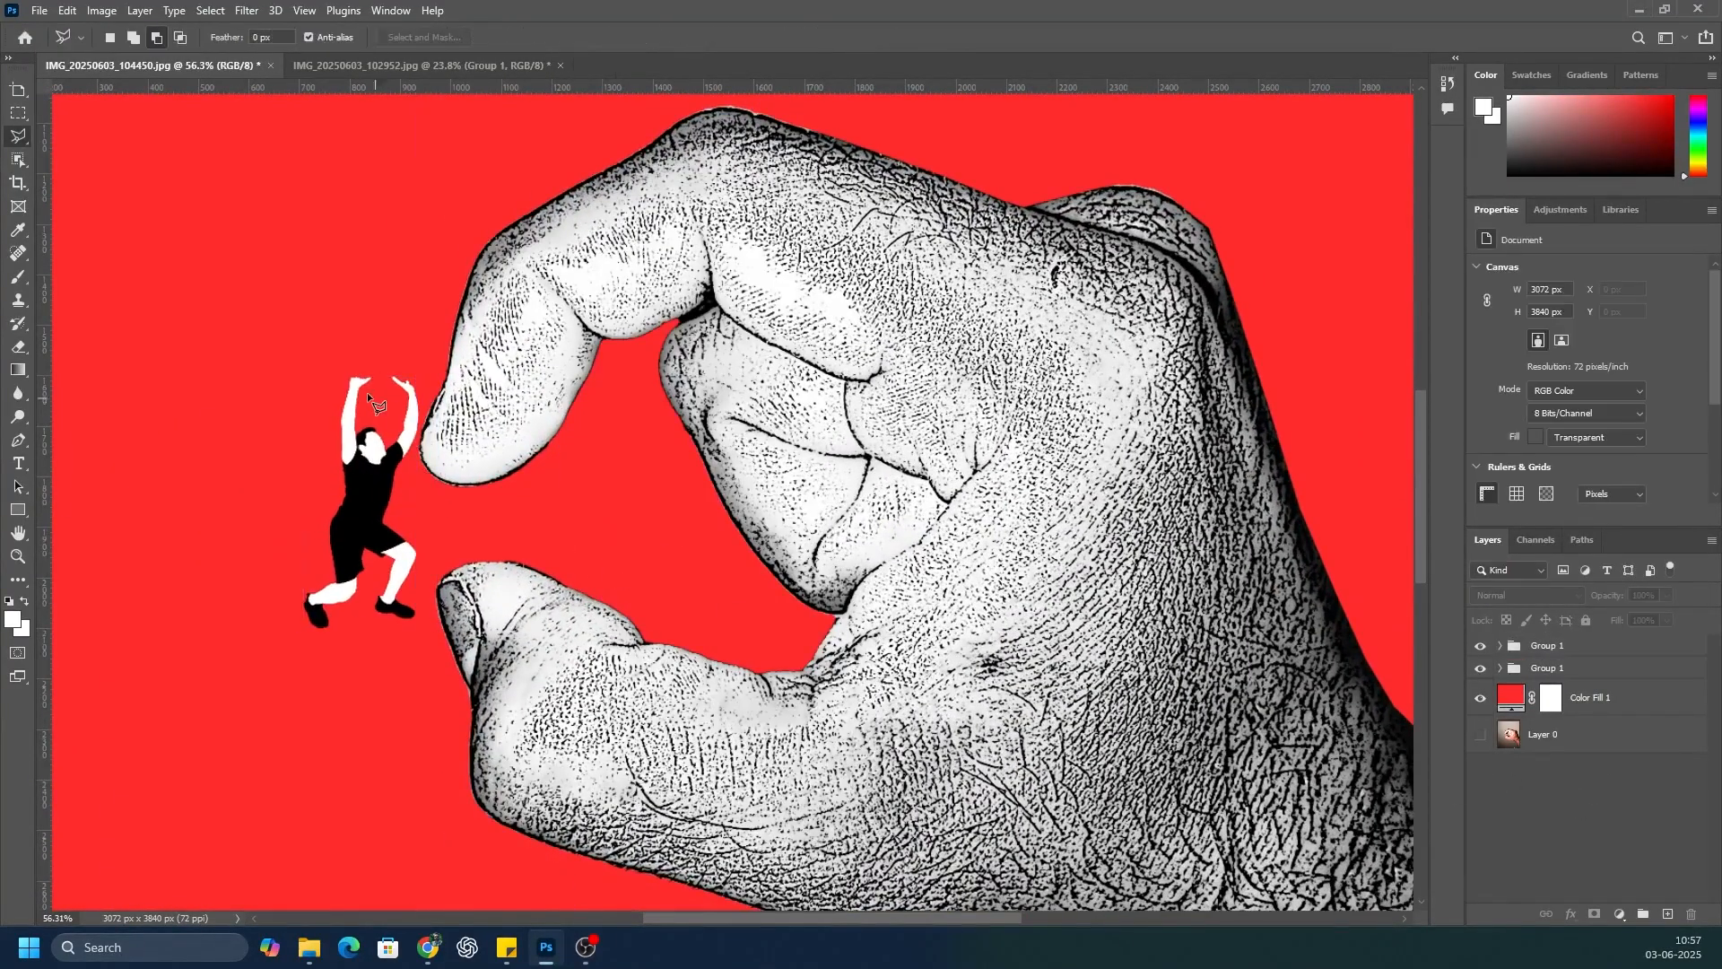
Step: Enlarge the hand's group and move it so the index fingertip and thumb sit above and below the man
{"action": "scroll", "coordinate": [364, 390], "scroll_direction": "down", "scroll_amount": 2}
{"action": "scroll", "coordinate": [542, 476], "scroll_direction": "down", "scroll_amount": 2}
{"action": "scroll", "coordinate": [549, 487], "scroll_direction": "up", "scroll_amount": 1}
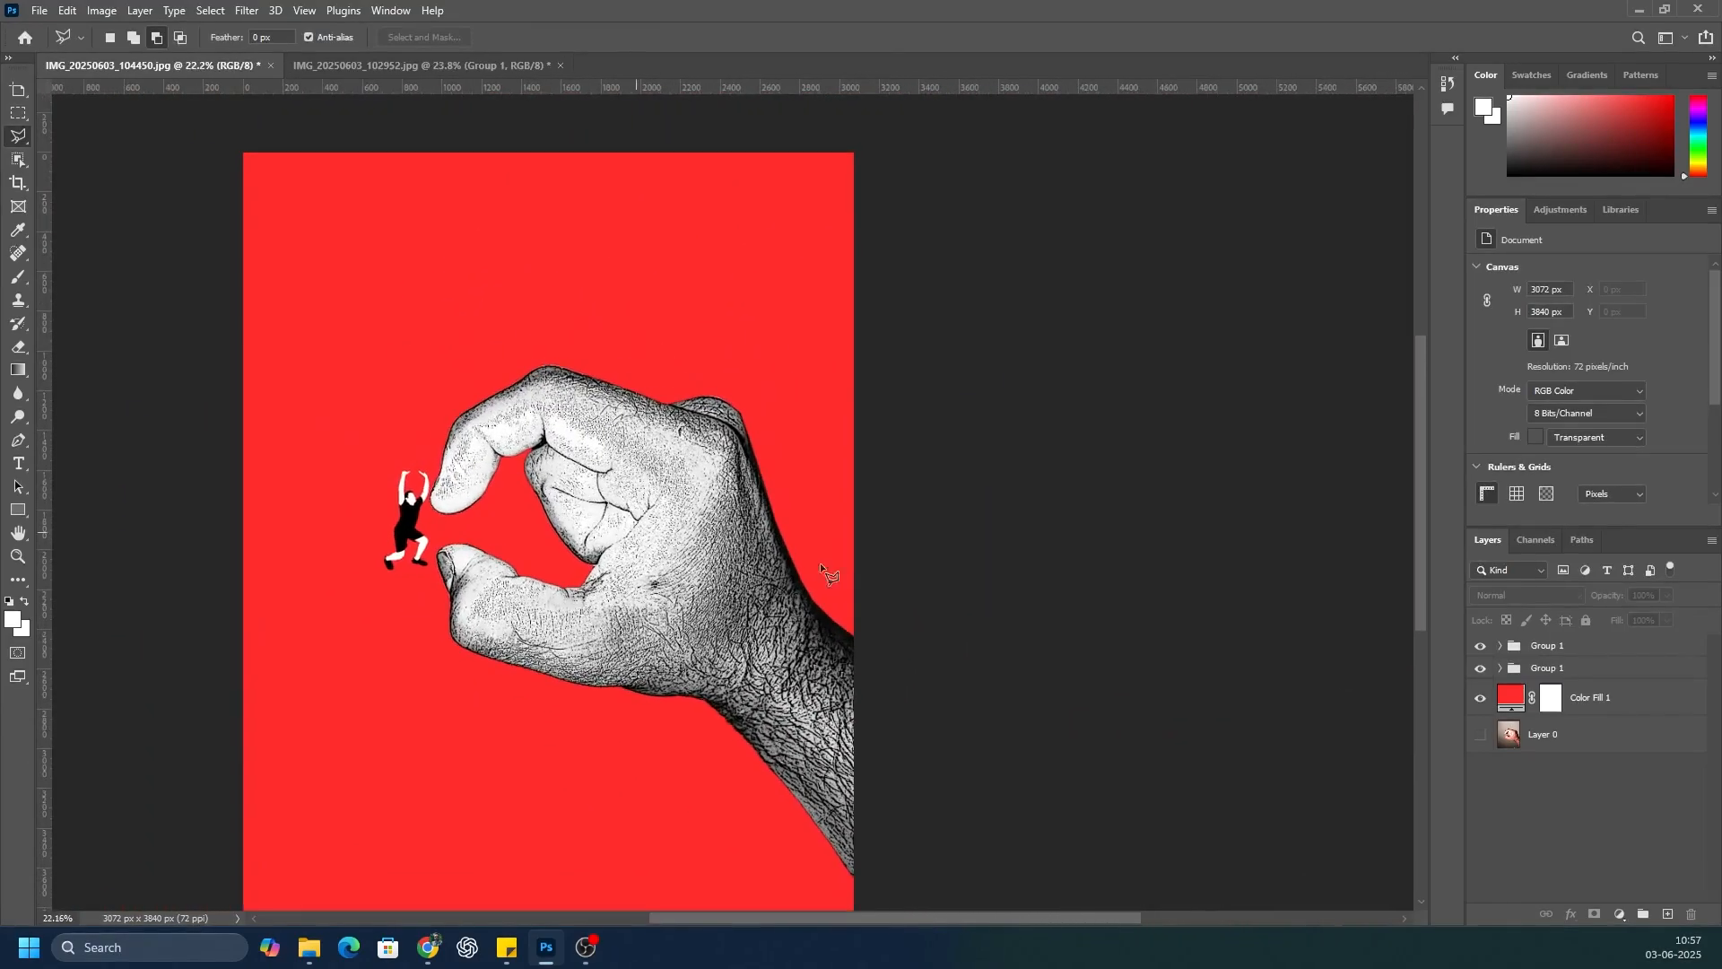
{"action": "left_click", "coordinate": [1579, 647]}
{"action": "left_click", "coordinate": [1578, 671]}
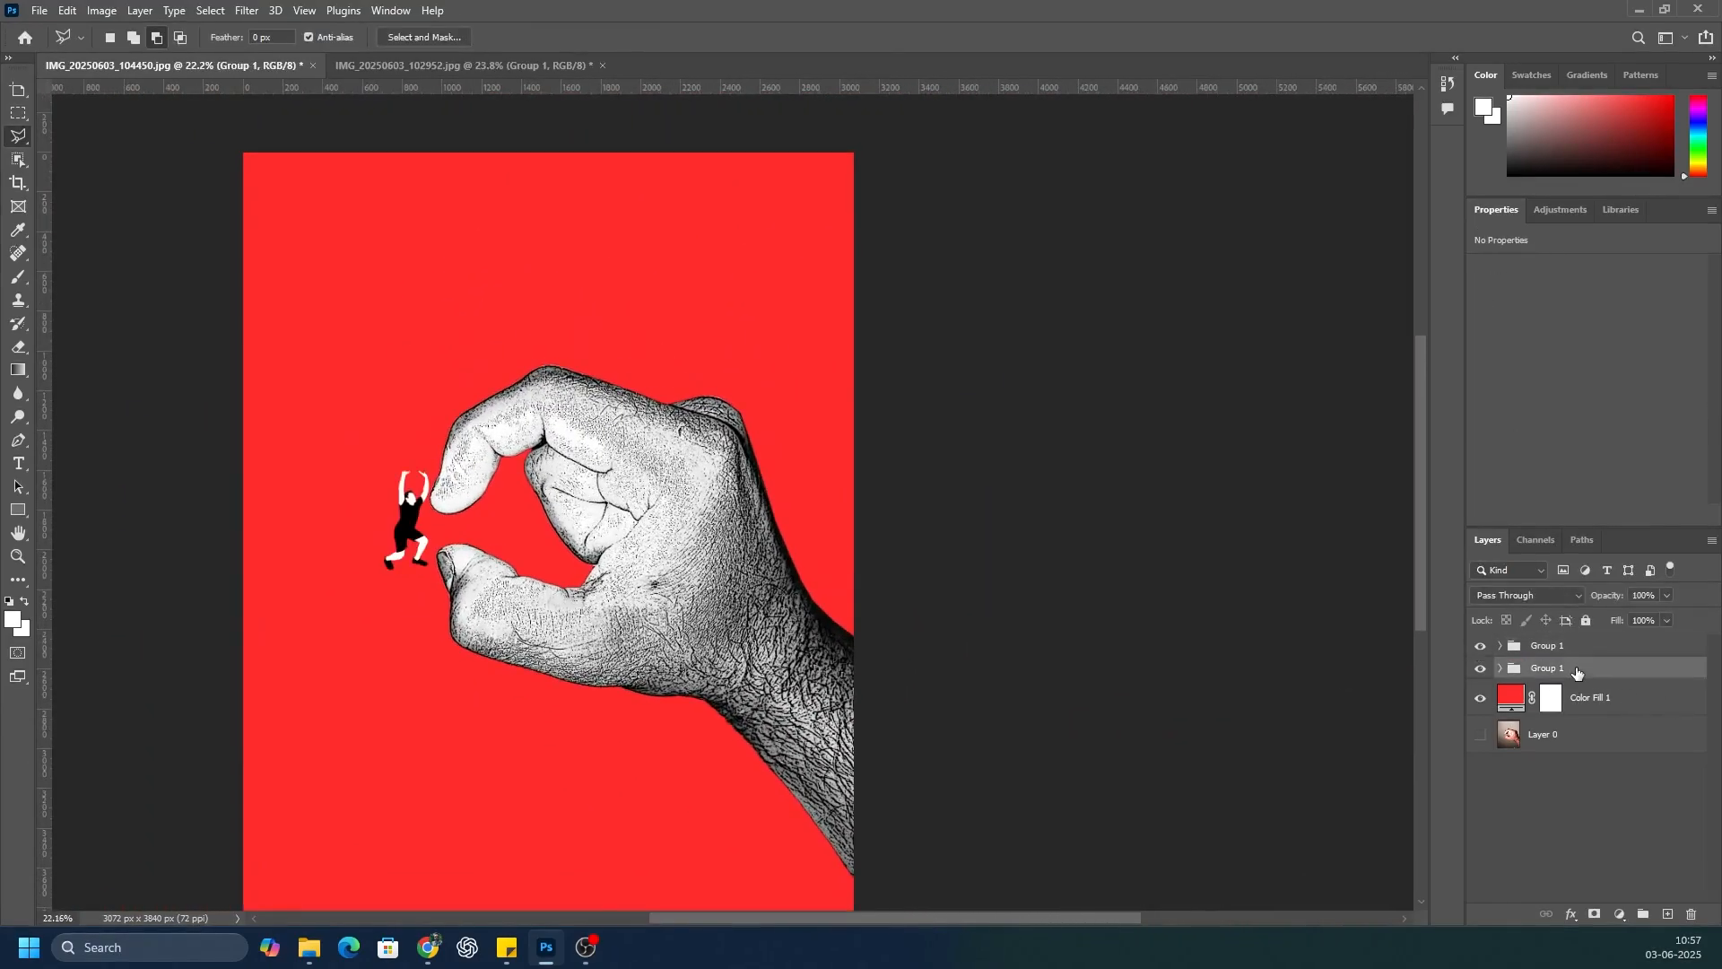
{"action": "key", "text": "ctrl+t"}
{"action": "left_click_drag", "start_coordinate": [634, 365], "coordinate": [639, 120]}
{"action": "left_click_drag", "start_coordinate": [641, 882], "coordinate": [655, 924]}
{"action": "left_click_drag", "start_coordinate": [1420, 617], "coordinate": [1420, 469]}
{"action": "left_click_drag", "start_coordinate": [637, 631], "coordinate": [839, 662]}
{"action": "left_click_drag", "start_coordinate": [1321, 212], "coordinate": [870, 348]}
{"action": "scroll", "coordinate": [721, 271], "scroll_direction": "down", "scroll_amount": 1}
{"action": "mouse_move", "coordinate": [1423, 501]}
{"action": "left_mouse_down"}
{"action": "mouse_move", "coordinate": [1424, 542]}
{"action": "mouse_move", "coordinate": [1423, 507]}
{"action": "left_mouse_up"}
{"action": "left_click_drag", "start_coordinate": [787, 571], "coordinate": [774, 446]}
{"action": "left_click_drag", "start_coordinate": [1004, 277], "coordinate": [904, 394]}
{"action": "left_click_drag", "start_coordinate": [791, 505], "coordinate": [813, 414]}
{"action": "key", "text": "Return"}
Step: Shrink the man's group and position it standing on the thumb with his hands against the index fingertip
{"action": "left_click", "coordinate": [1555, 651]}
{"action": "key", "text": "ctrl+t"}
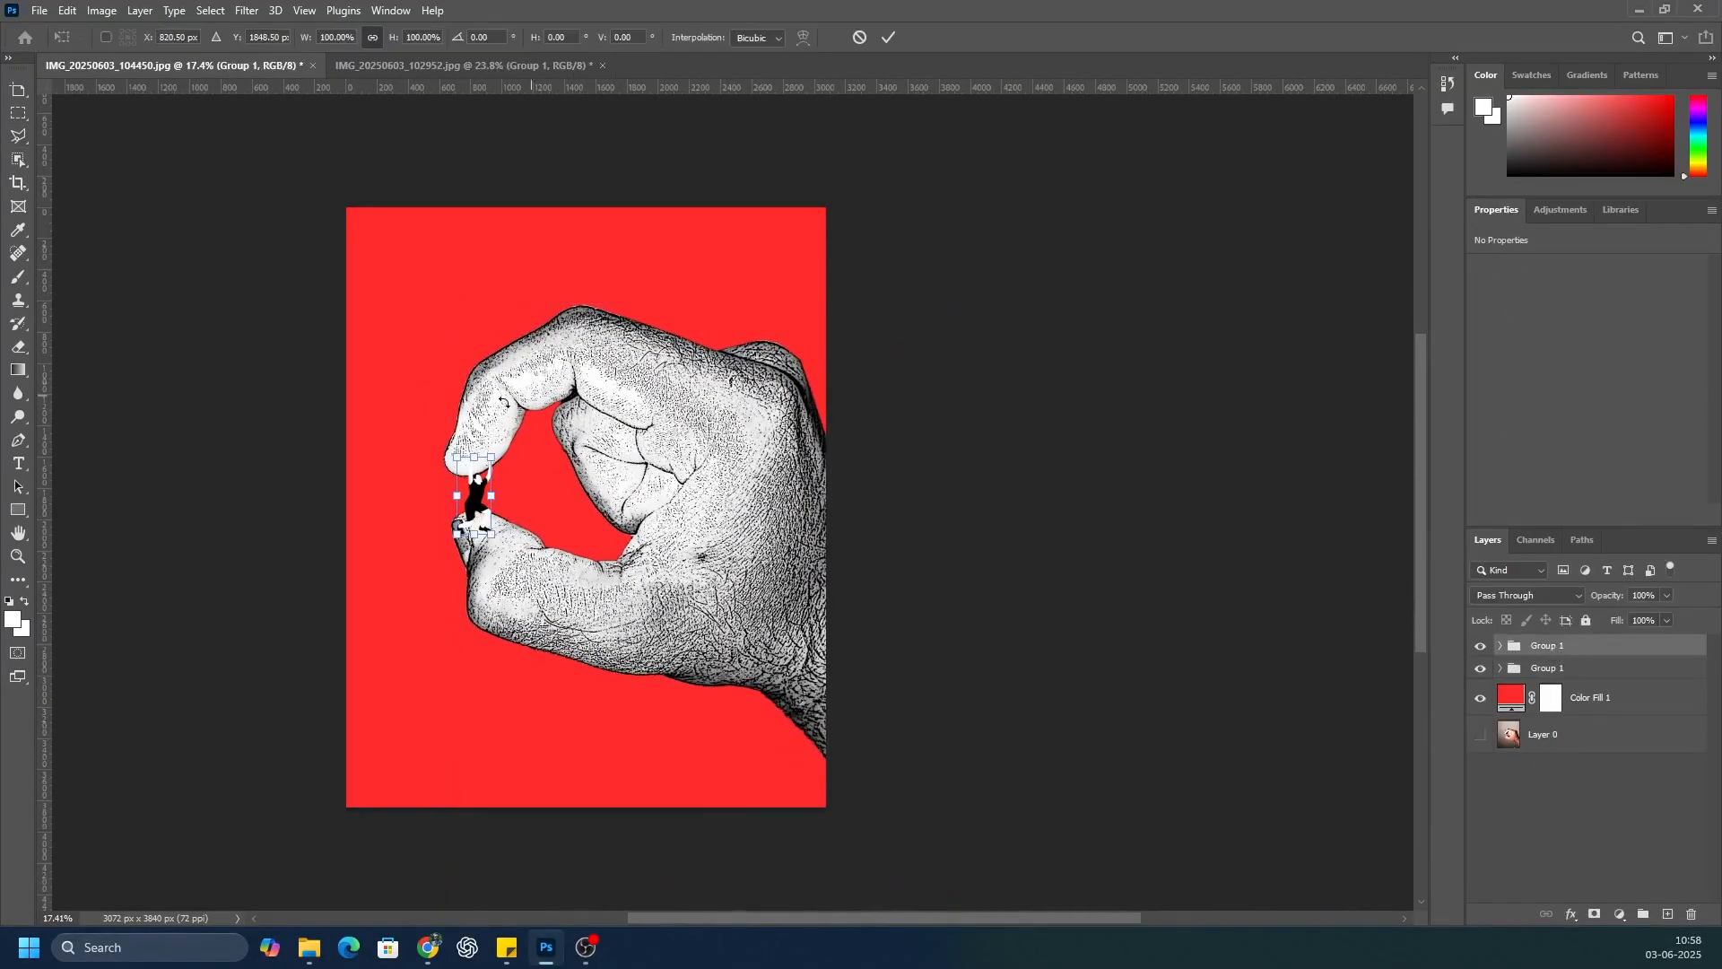
{"action": "scroll", "coordinate": [453, 457], "scroll_direction": "up", "scroll_amount": 3}
{"action": "left_click_drag", "start_coordinate": [554, 485], "coordinate": [512, 524]}
{"action": "left_click", "coordinate": [1574, 829]}
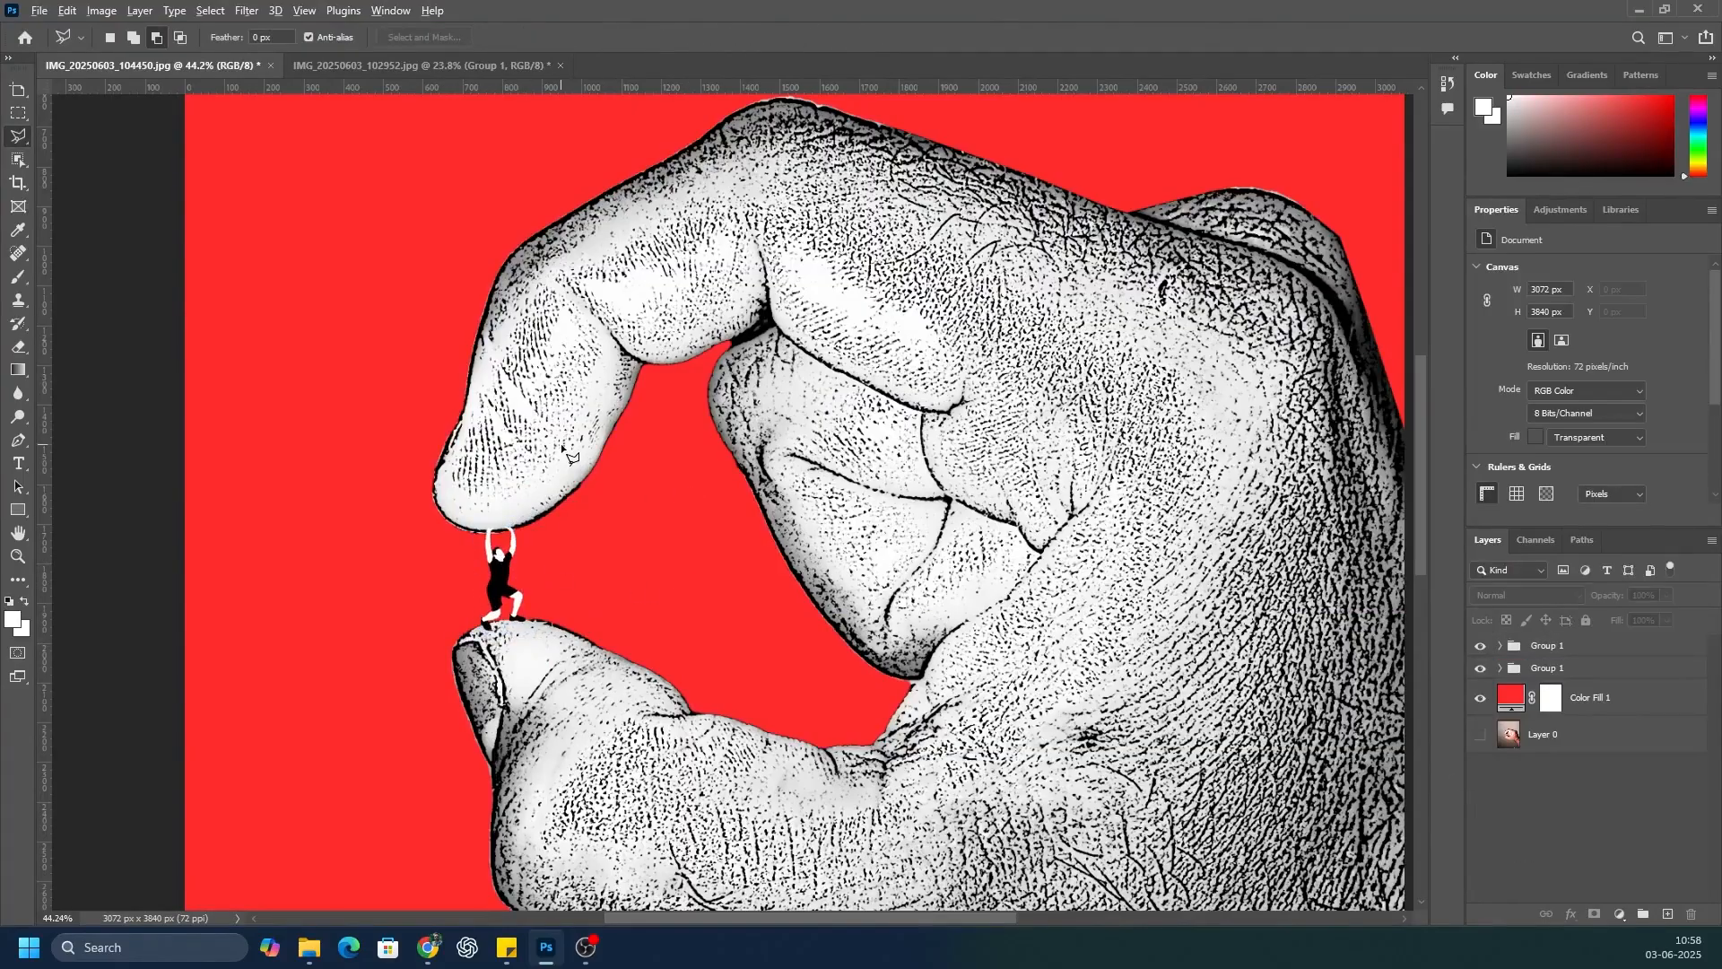
{"action": "scroll", "coordinate": [570, 456], "scroll_direction": "down", "scroll_amount": 3}
{"action": "scroll", "coordinate": [557, 520], "scroll_direction": "up", "scroll_amount": 2}
{"action": "scroll", "coordinate": [545, 504], "scroll_direction": "down", "scroll_amount": 3}
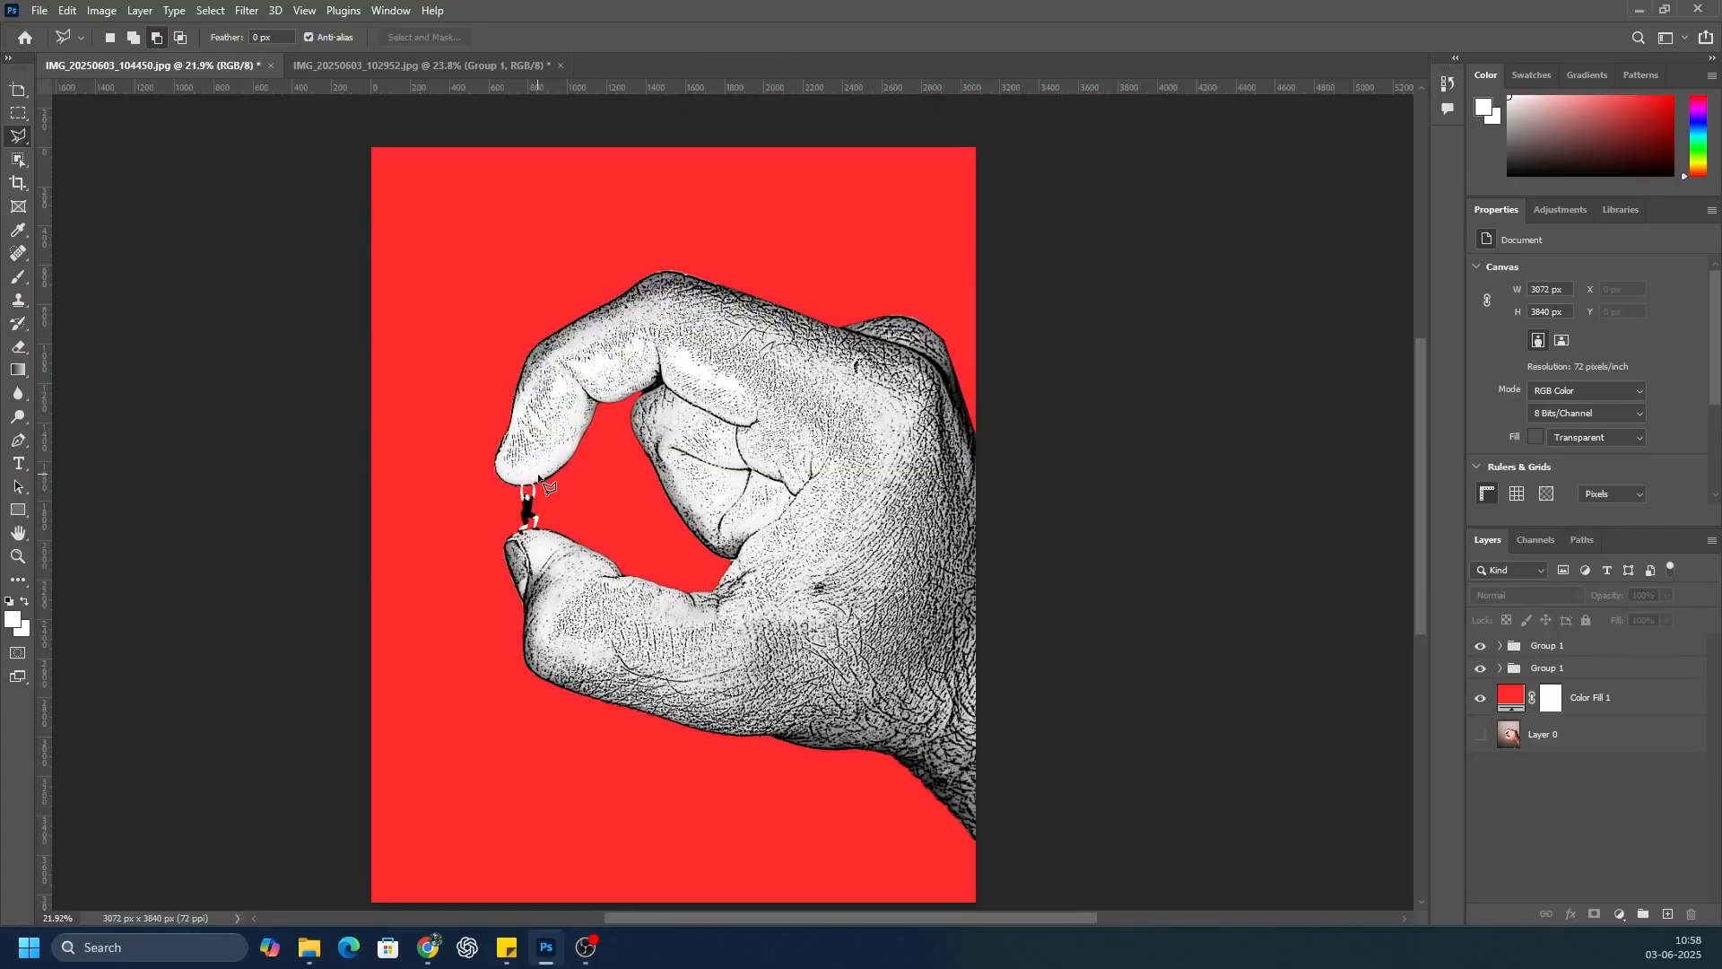
{"action": "scroll", "coordinate": [626, 492], "scroll_direction": "down", "scroll_amount": 1}
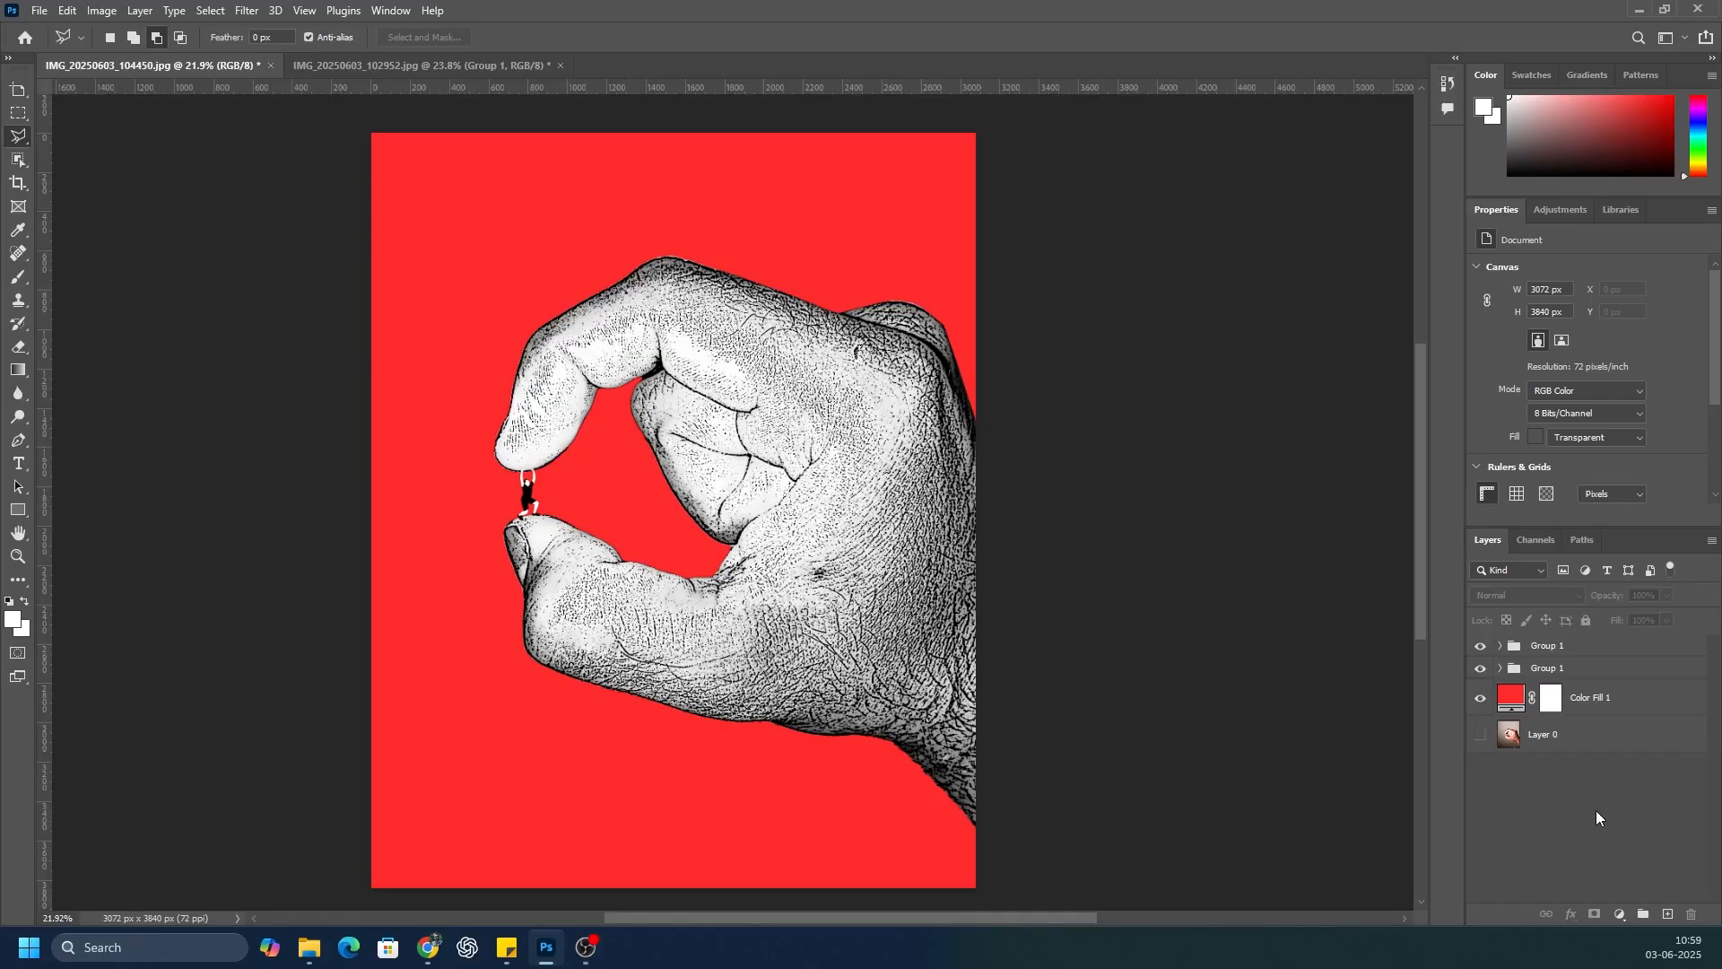
Step: Add a Drop Shadow effect to Layer 1 inside the hand's group
{"action": "left_click", "coordinate": [1483, 669]}
{"action": "left_click", "coordinate": [1483, 668]}
{"action": "left_click", "coordinate": [1500, 668]}
{"action": "left_click", "coordinate": [1578, 777]}
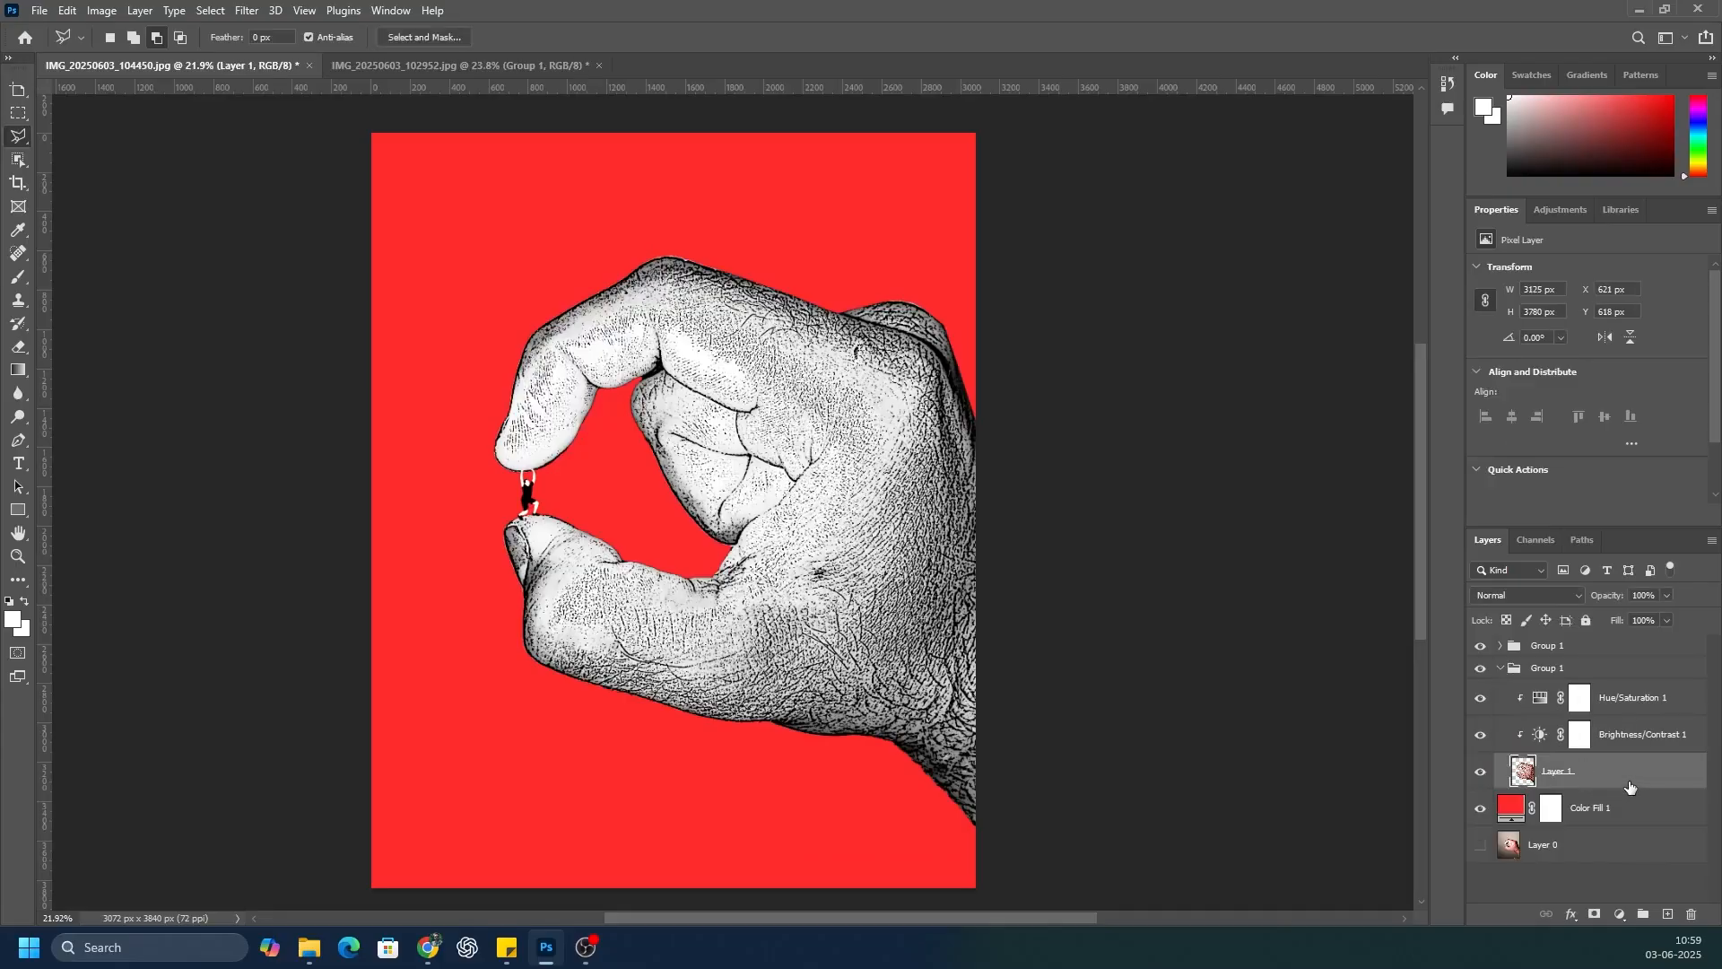
{"action": "double_click", "coordinate": [1635, 780]}
{"action": "scroll", "coordinate": [1083, 680], "scroll_direction": "down", "scroll_amount": 3}
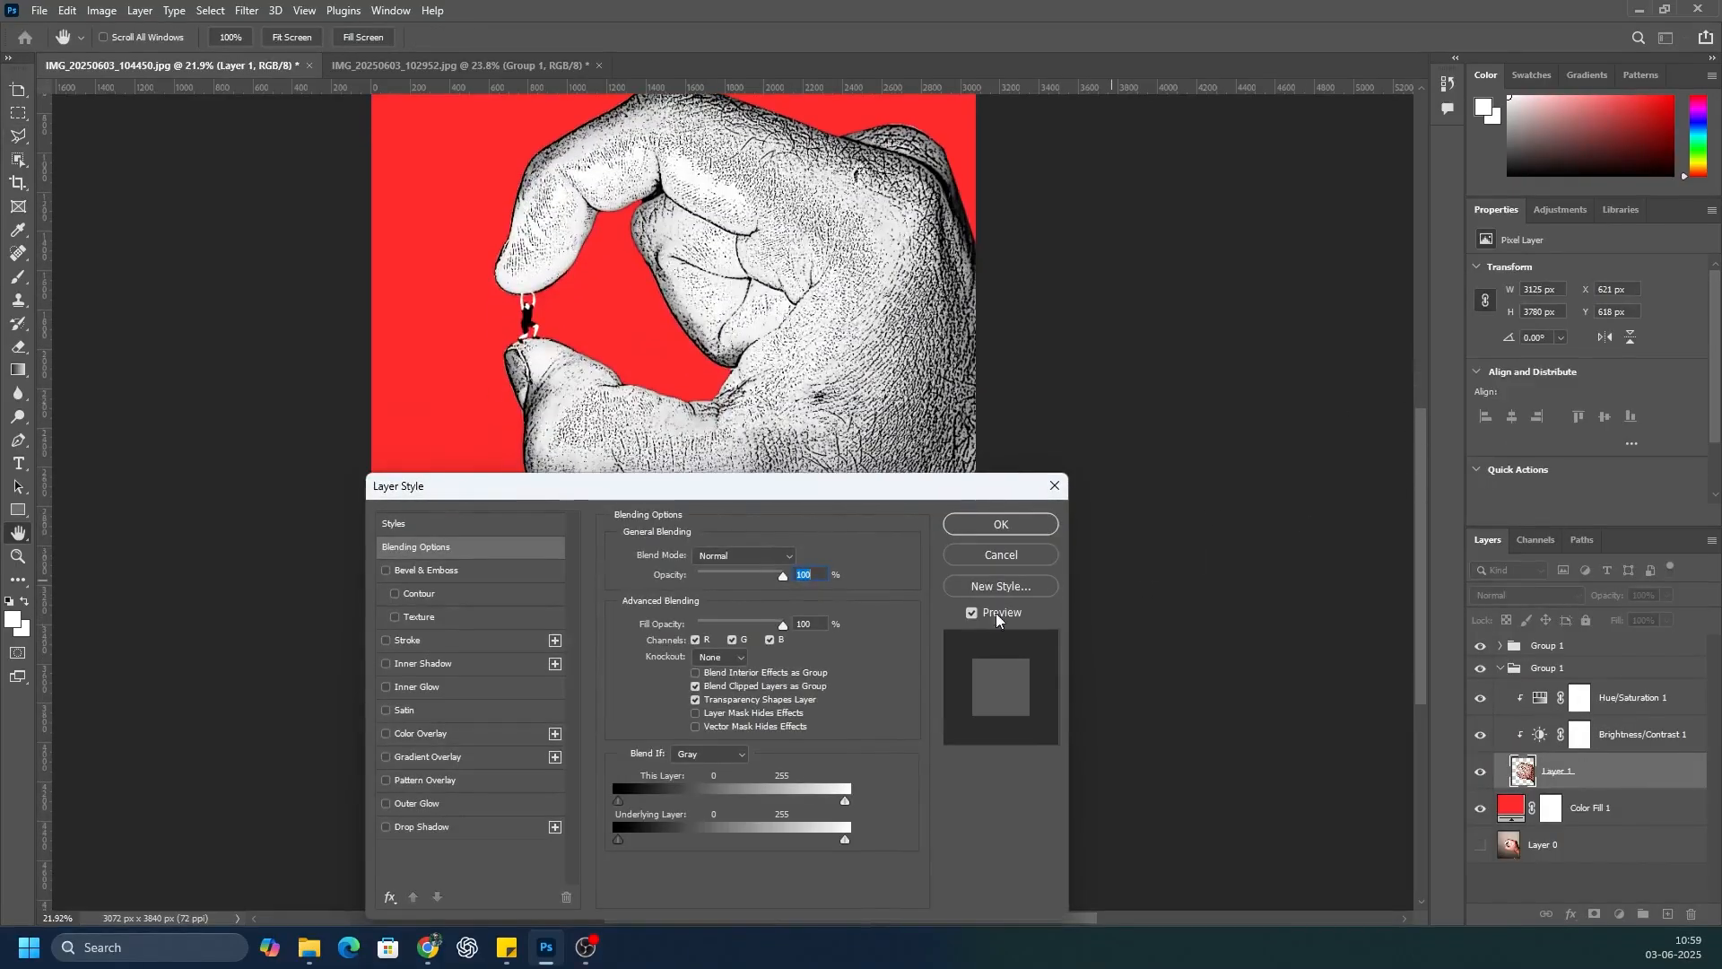
{"action": "left_click", "coordinate": [461, 828]}
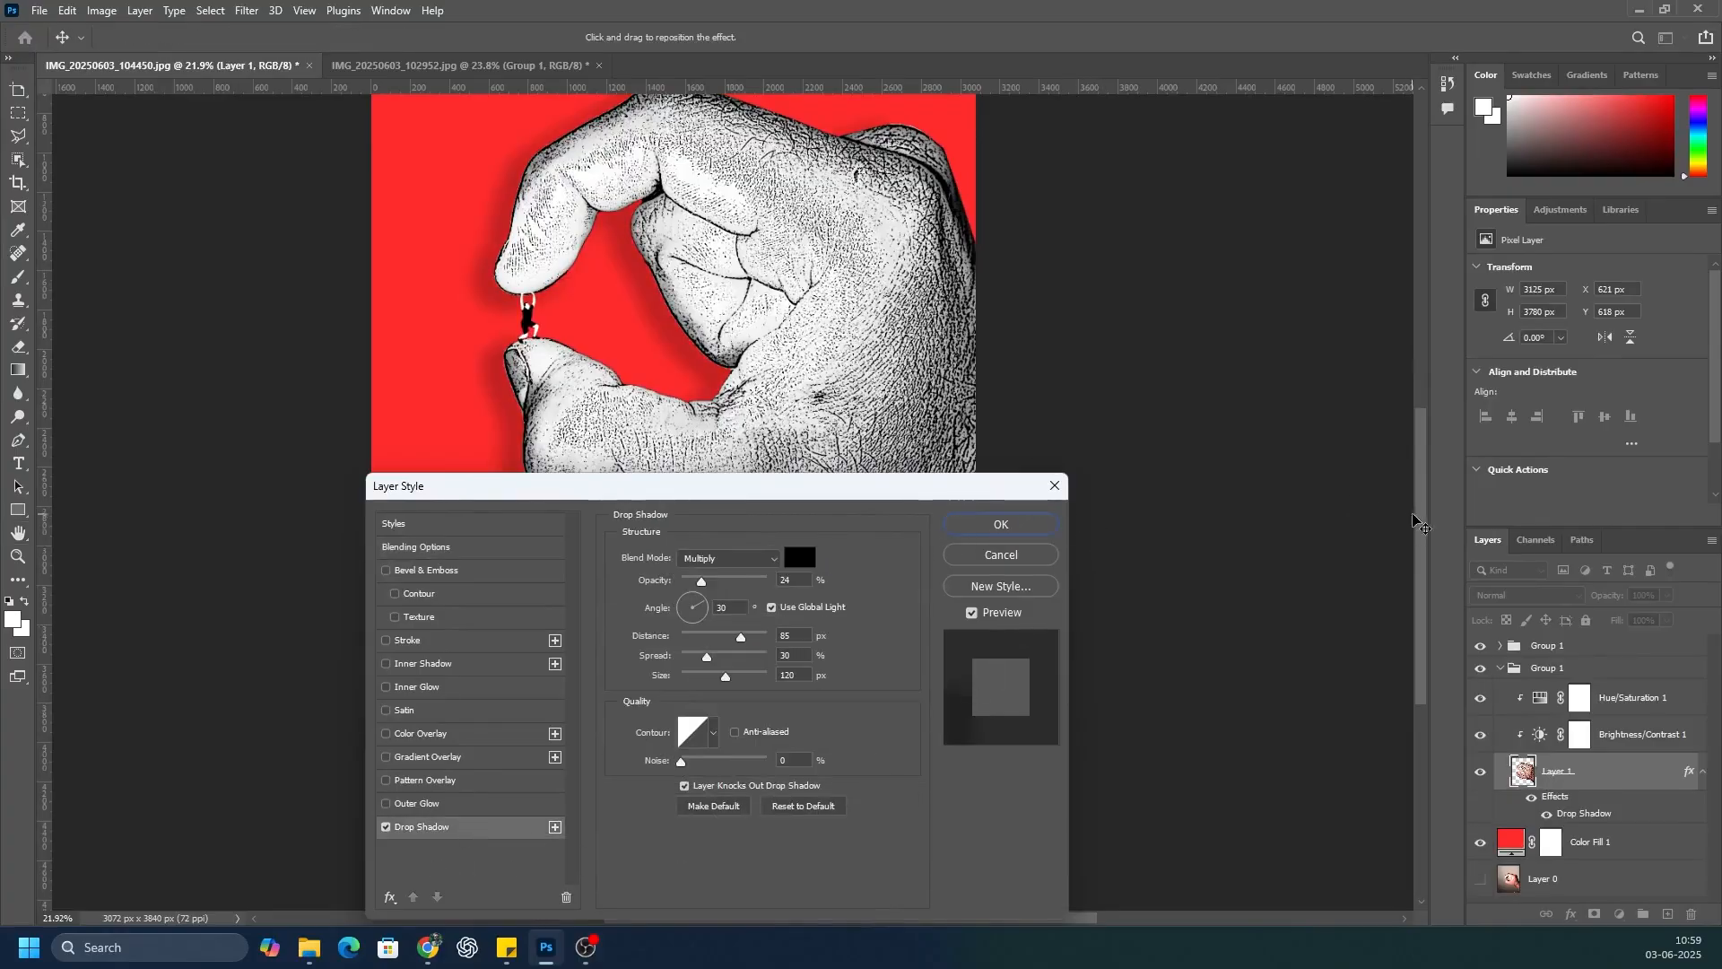
{"action": "scroll", "coordinate": [1379, 492], "scroll_direction": "up", "scroll_amount": 2}
{"action": "left_click_drag", "start_coordinate": [888, 498], "coordinate": [1291, 456]}
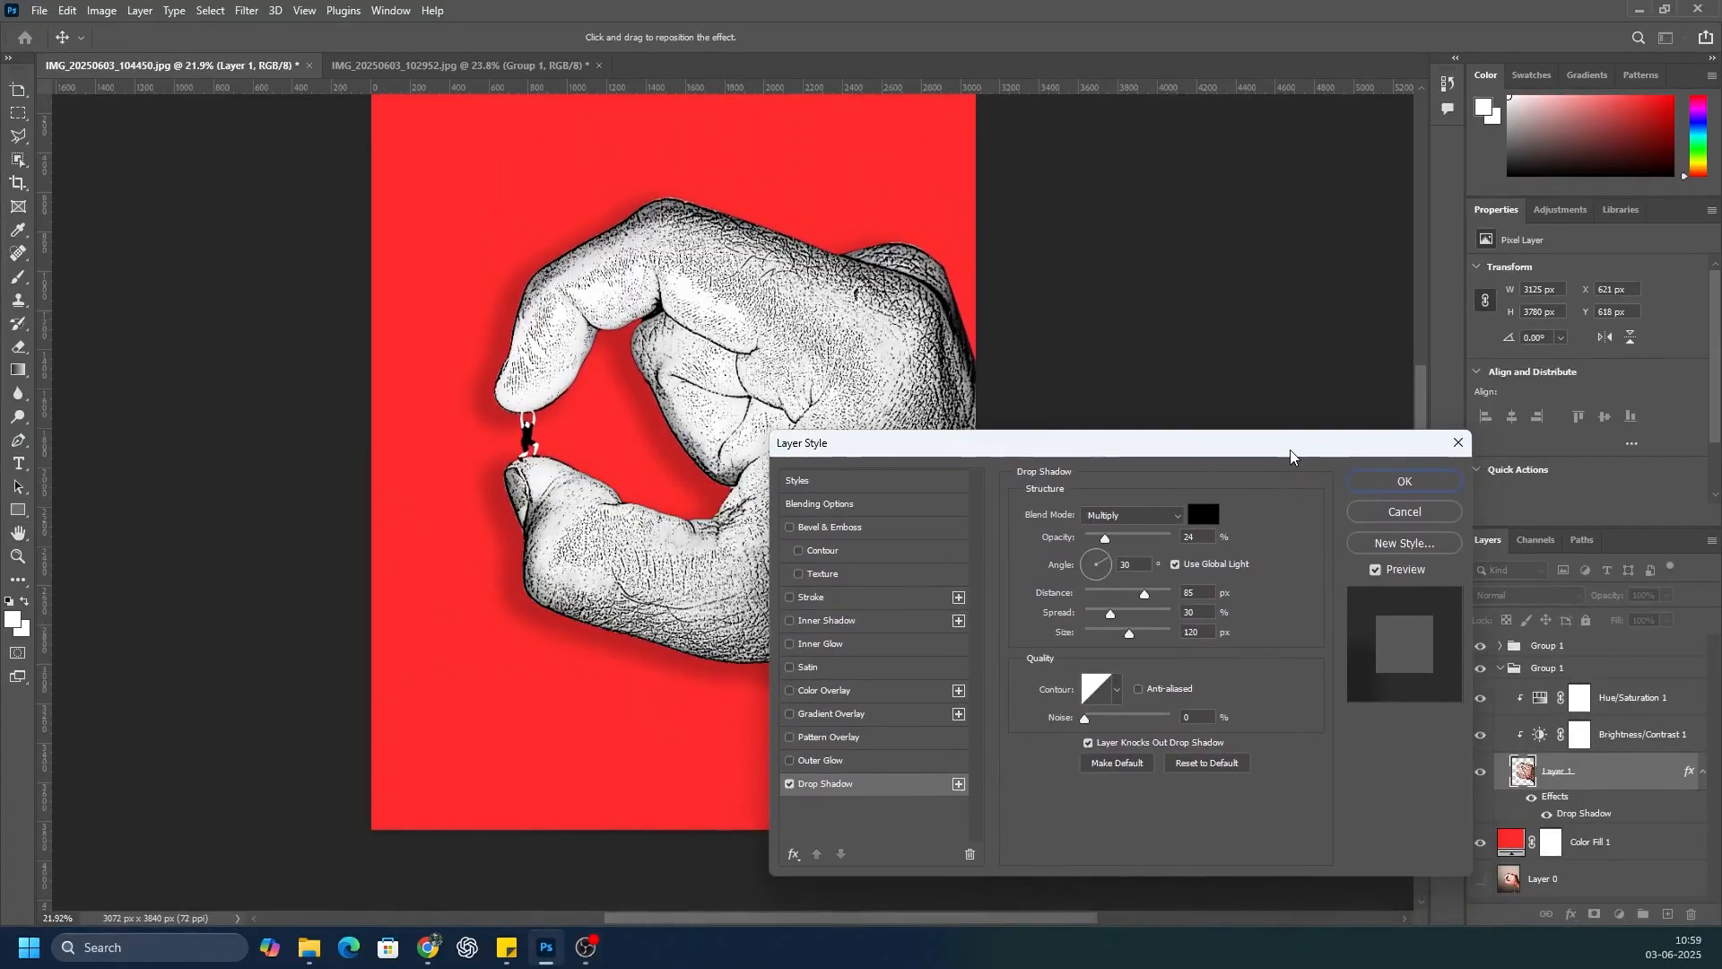
Step: Set the hand's drop shadow to angle 5°, distance 232 px, spread 25% and size 5 px, and apply it
{"action": "mouse_move", "coordinate": [1111, 615]}
{"action": "left_mouse_down"}
{"action": "mouse_move", "coordinate": [1038, 621]}
{"action": "mouse_move", "coordinate": [1167, 625]}
{"action": "mouse_move", "coordinate": [1105, 636]}
{"action": "left_mouse_up"}
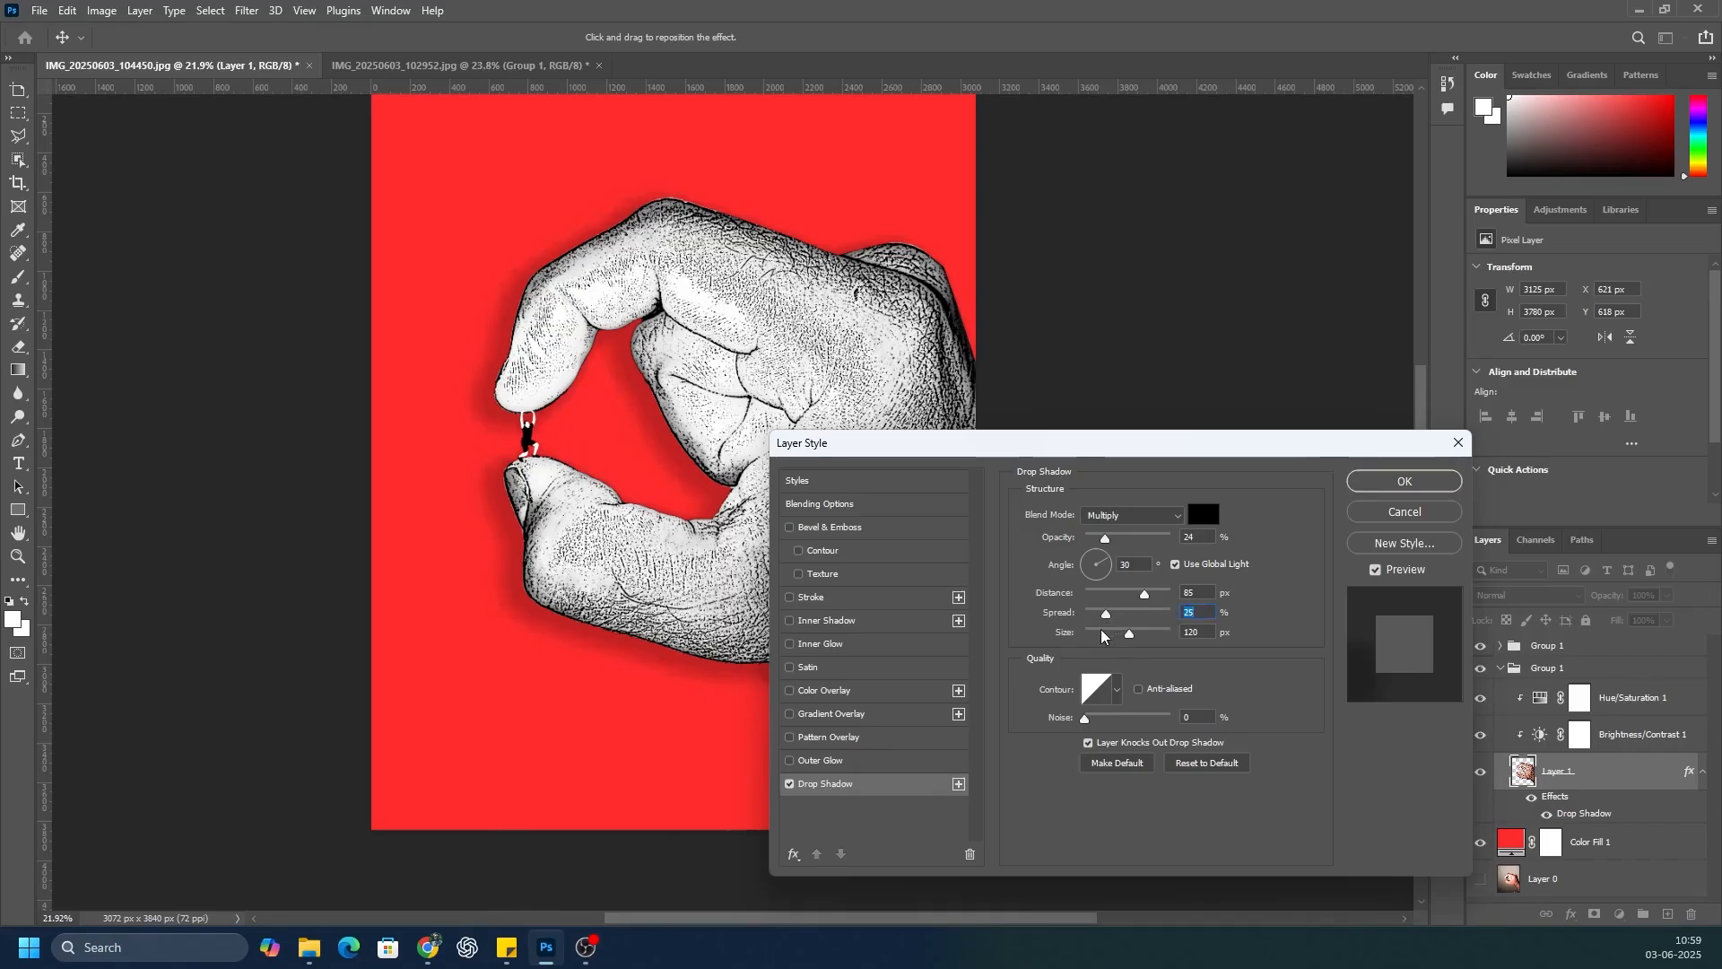
{"action": "left_click_drag", "start_coordinate": [1128, 639], "coordinate": [1164, 602]}
{"action": "left_click", "coordinate": [1111, 579]}
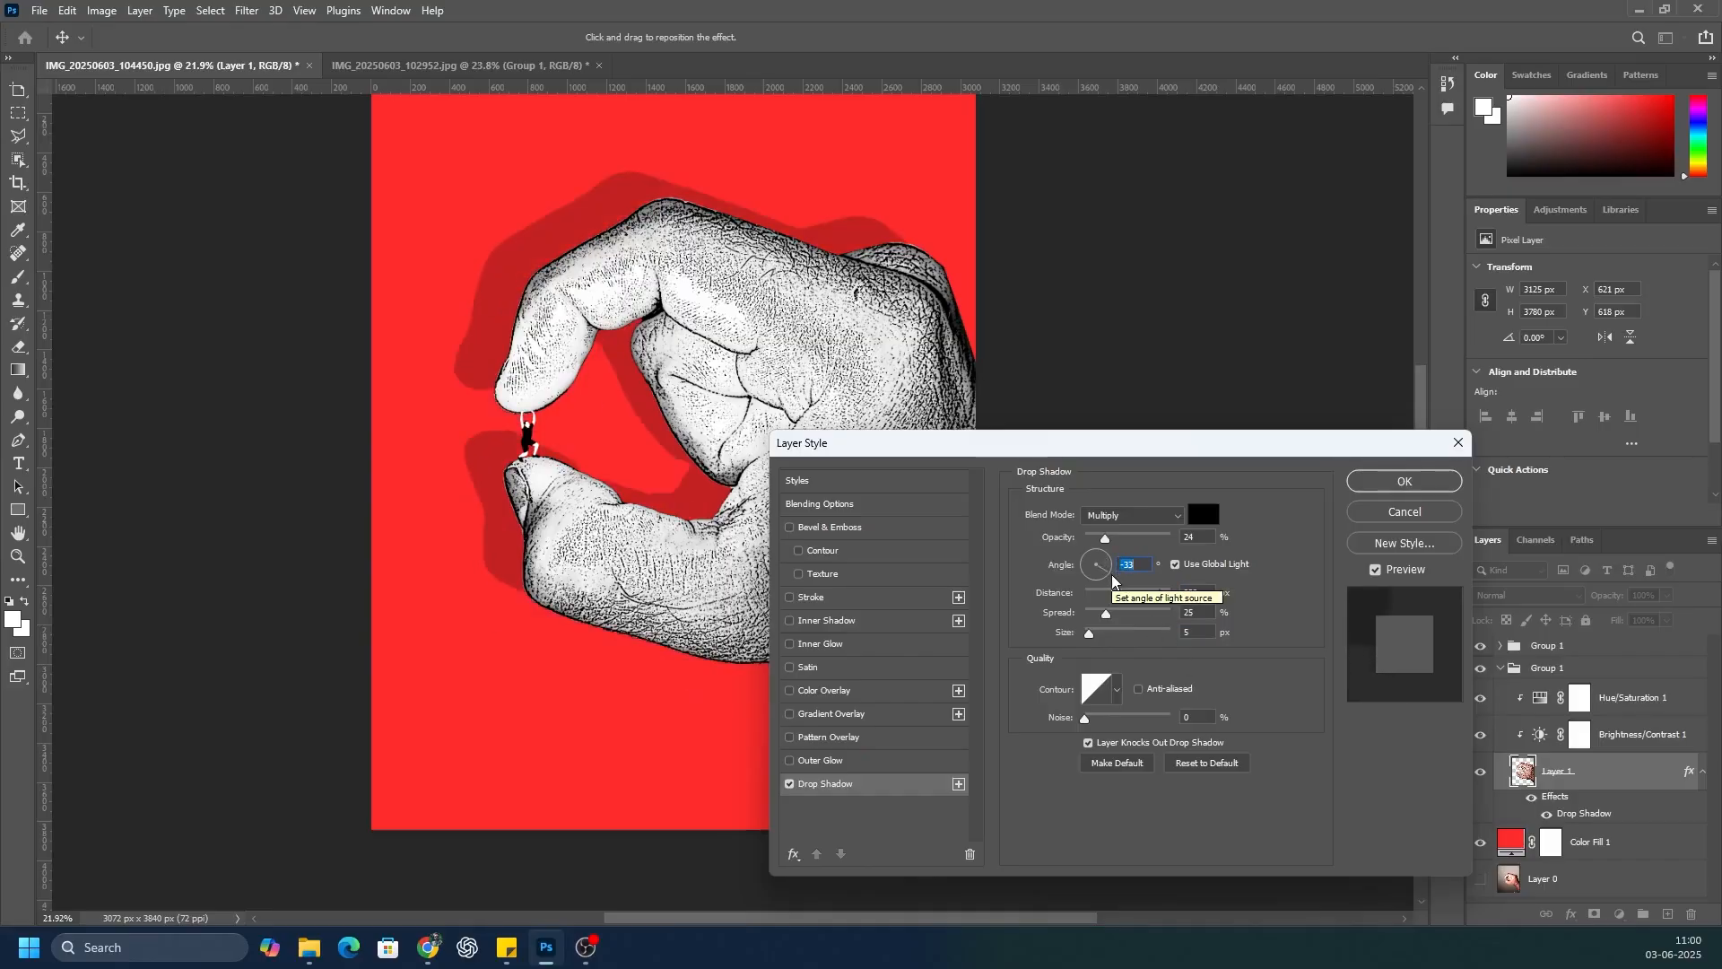
{"action": "type", "text": "5"}
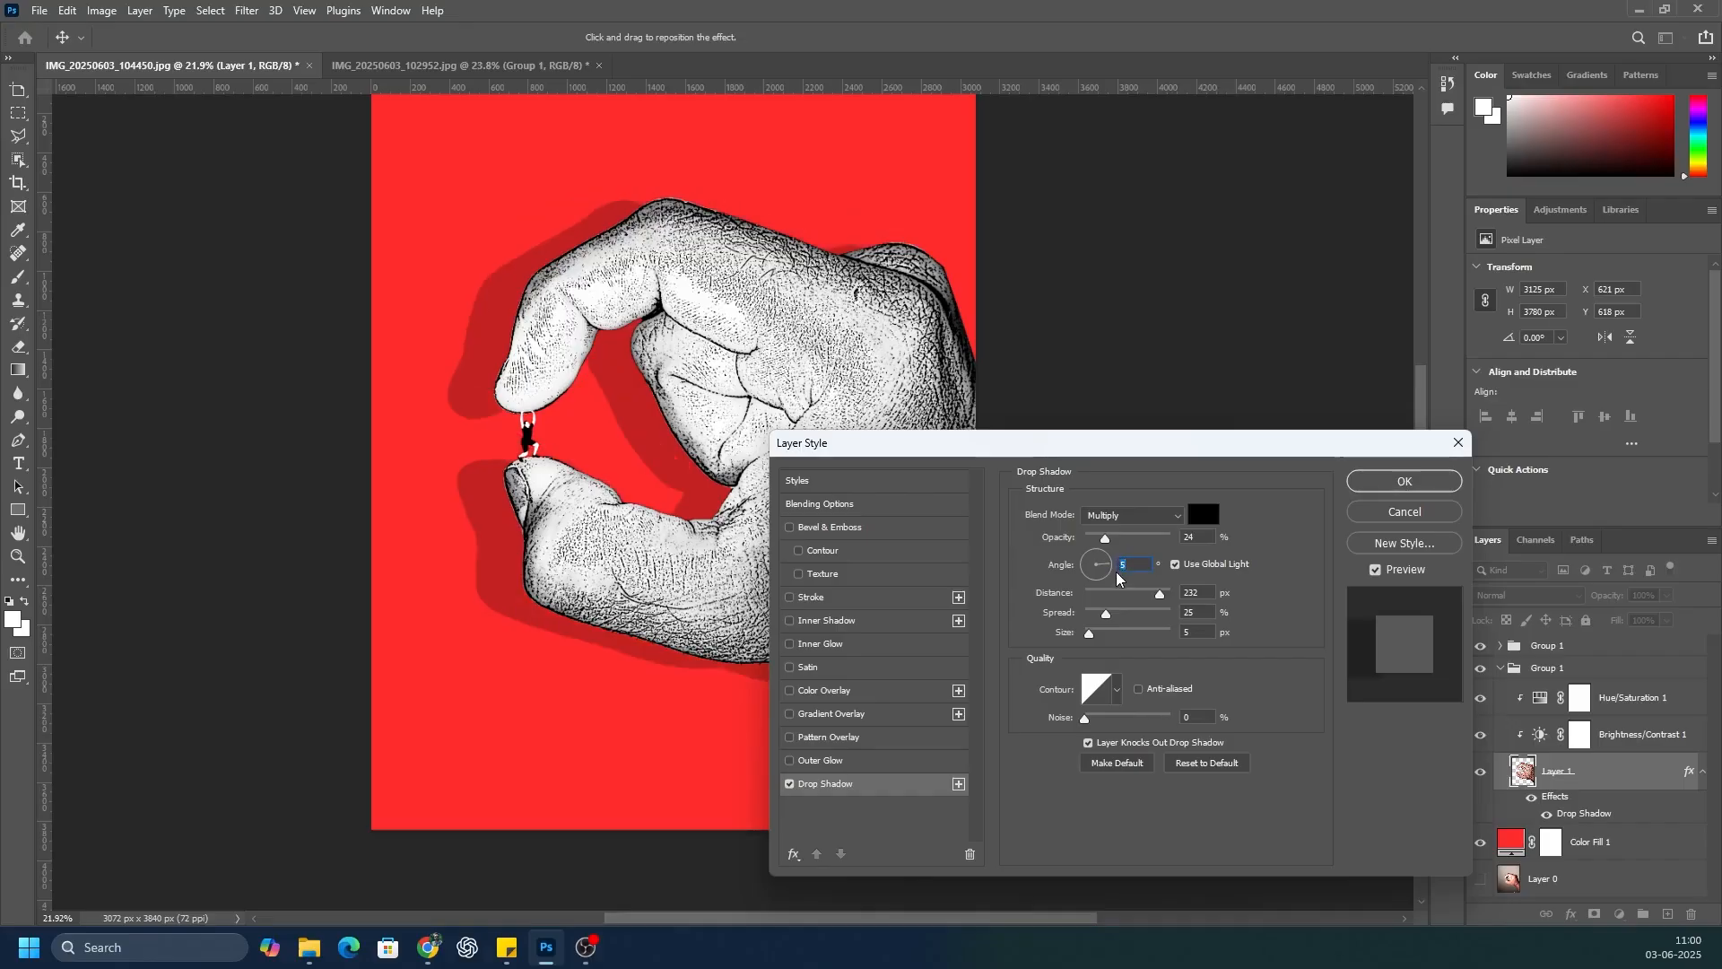
{"action": "left_click", "coordinate": [1405, 480]}
{"action": "scroll", "coordinate": [840, 495], "scroll_direction": "down", "scroll_amount": 3}
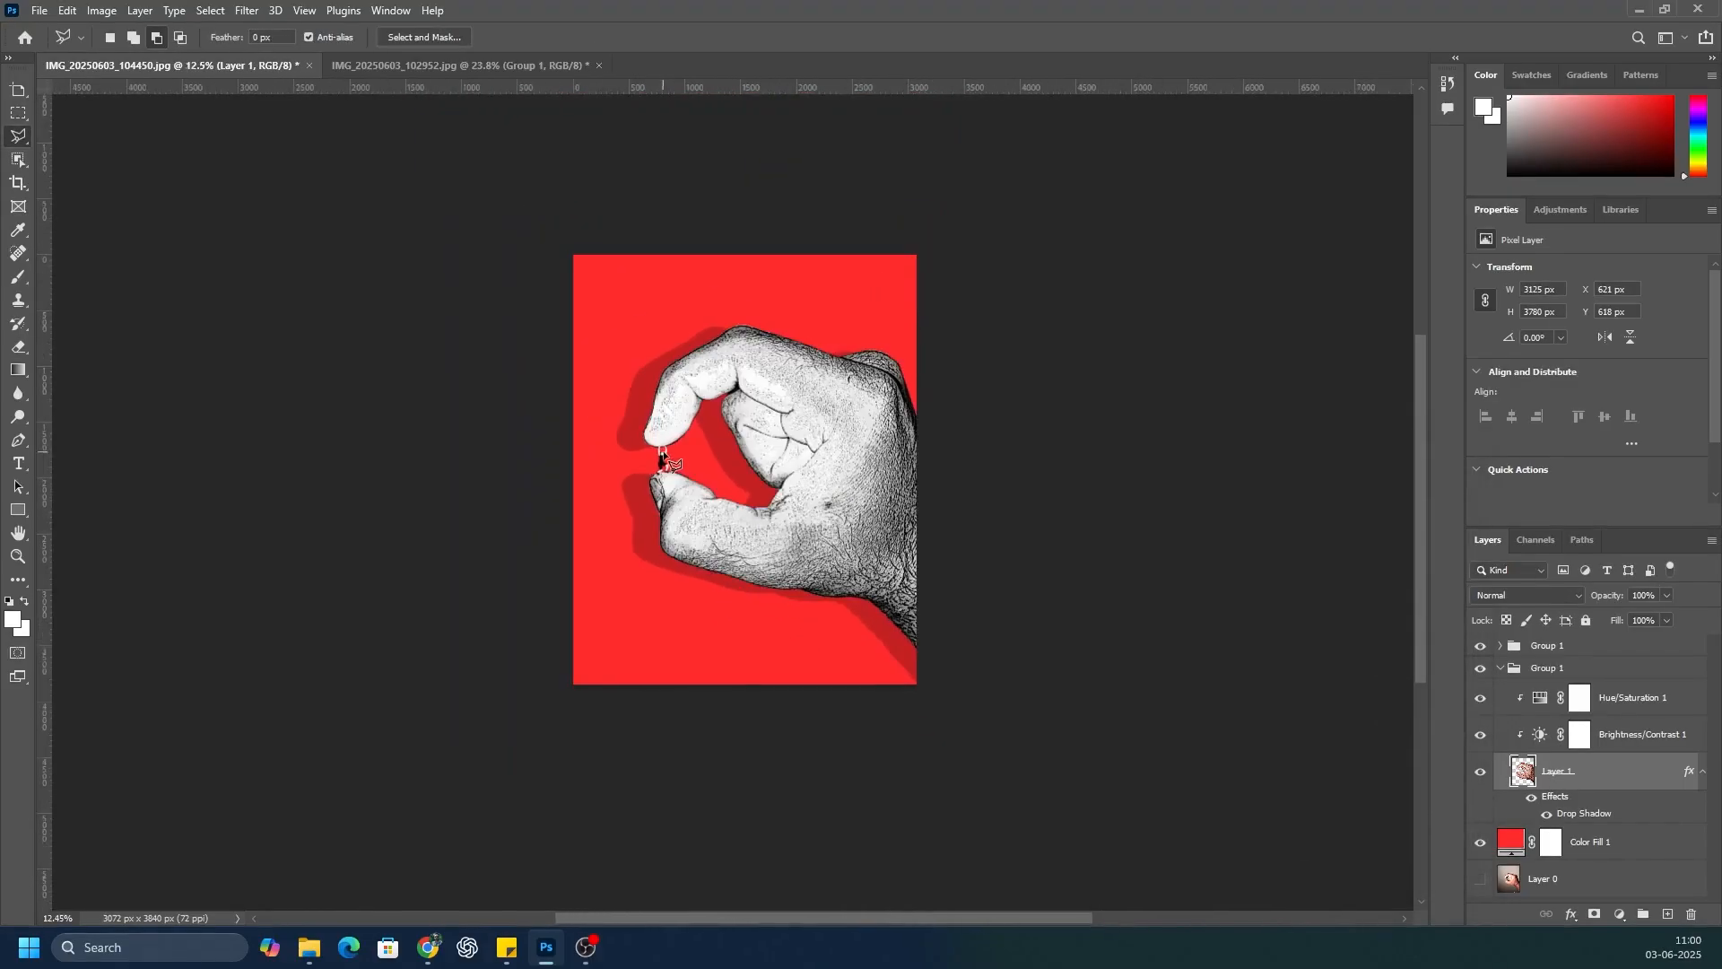
{"action": "scroll", "coordinate": [681, 441], "scroll_direction": "up", "scroll_amount": 4}
{"action": "scroll", "coordinate": [686, 440], "scroll_direction": "down", "scroll_amount": 1}
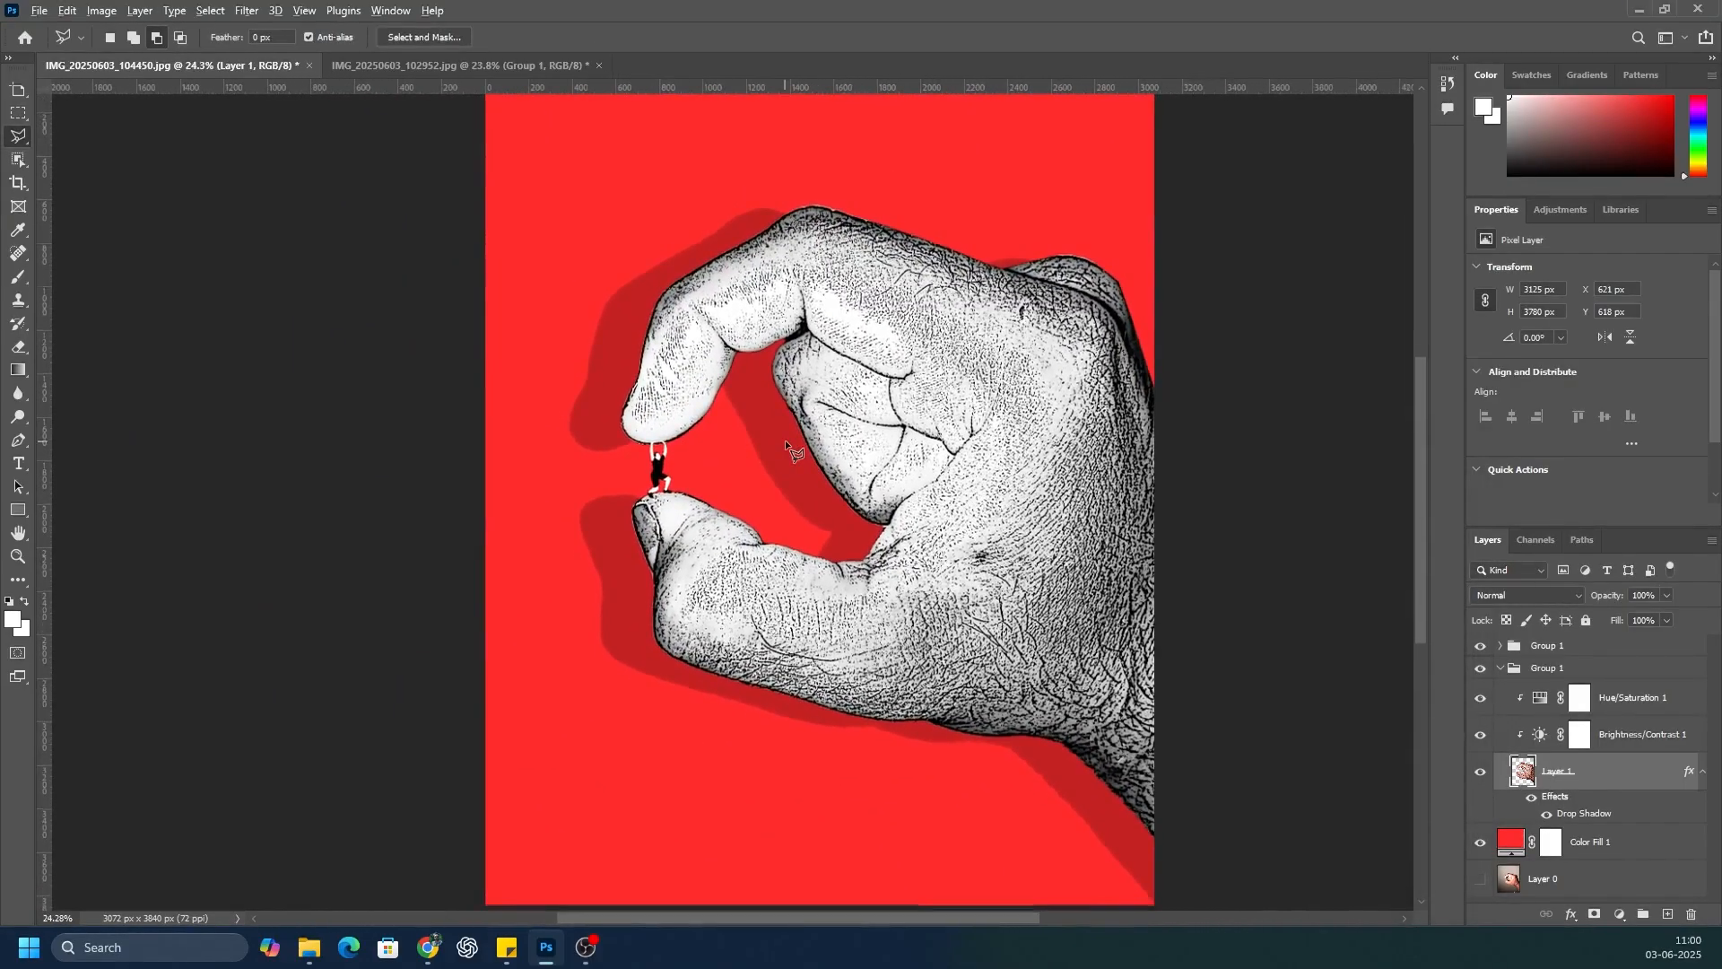
{"action": "scroll", "coordinate": [784, 439], "scroll_direction": "down", "scroll_amount": 2}
{"action": "scroll", "coordinate": [784, 440], "scroll_direction": "up", "scroll_amount": 1}
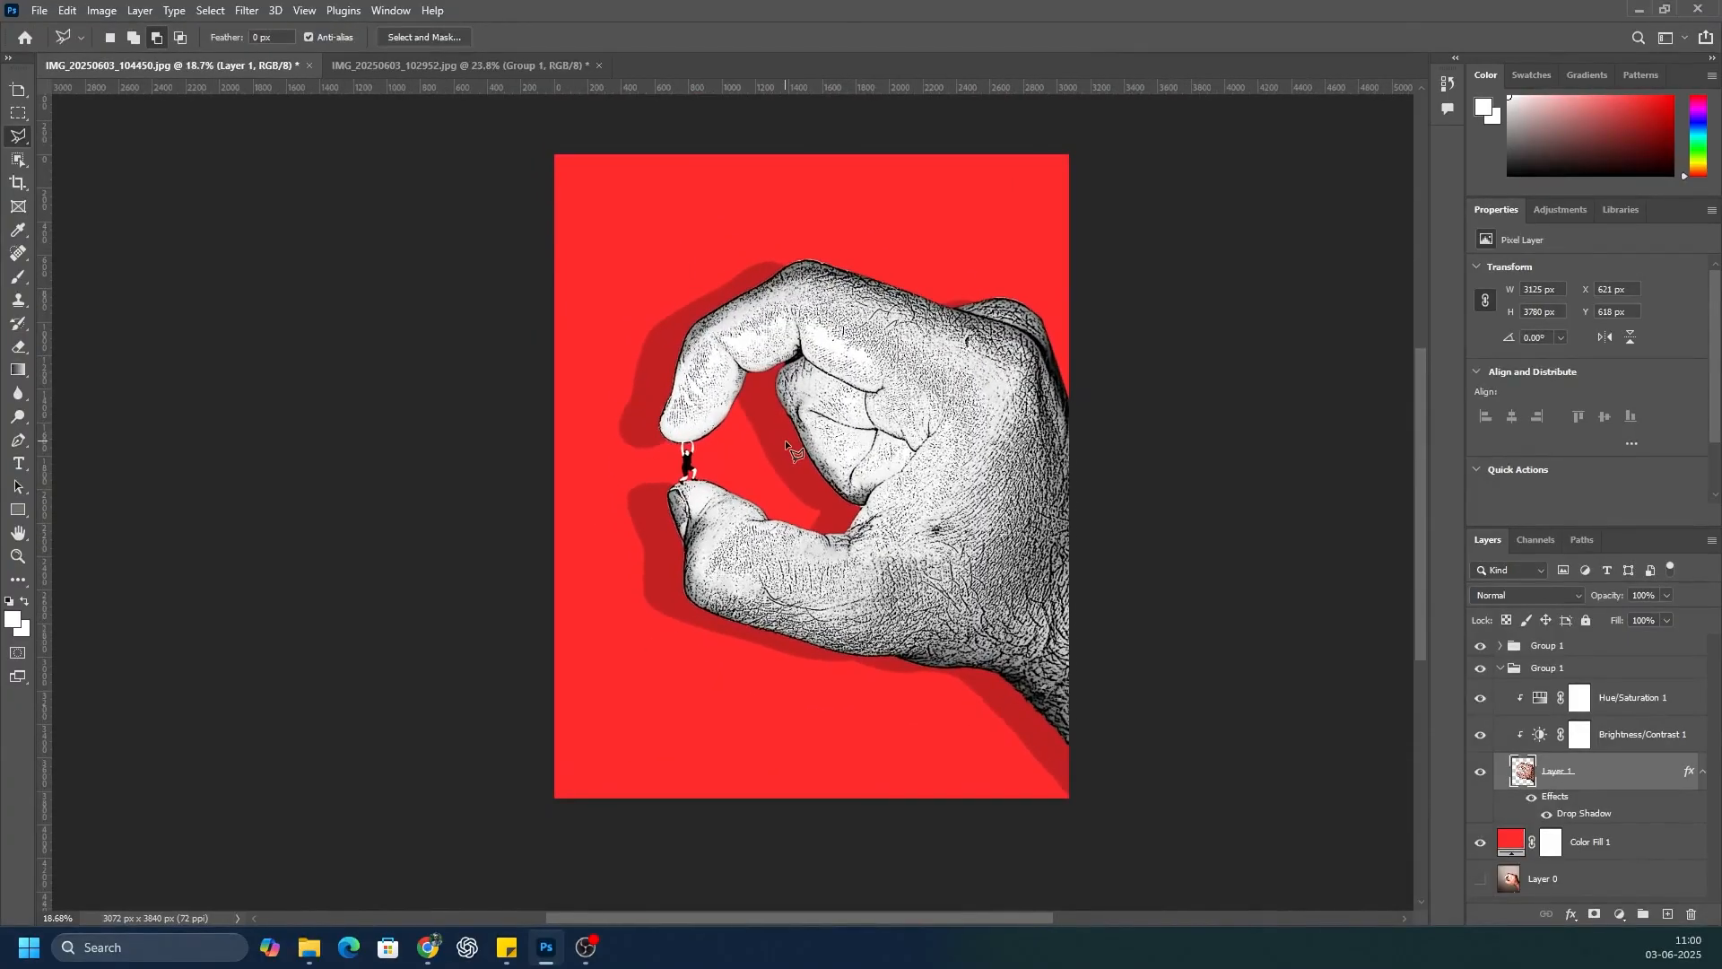